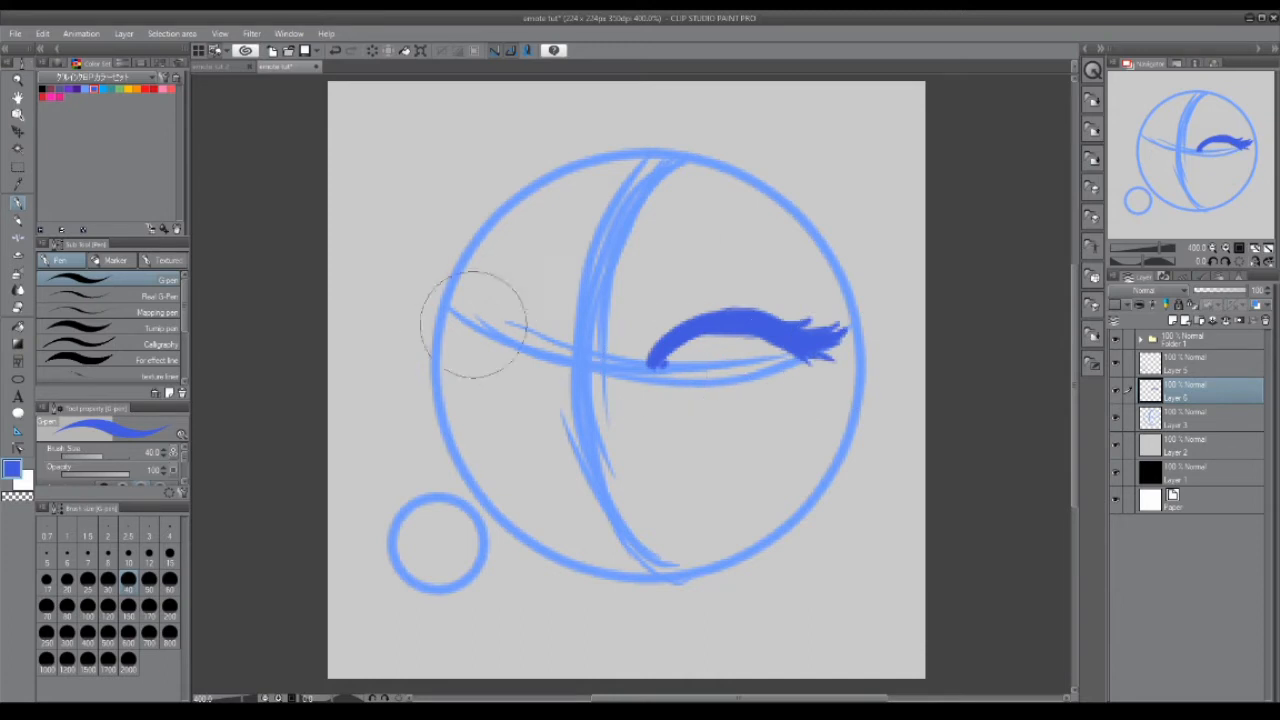
key("ctrl+z")
left_click_drag(485, 315, 555, 352)
key("ctrl+z")
left_click_drag(467, 351, 560, 367)
key("ctrl+z")
key("ctrl+z")
- Sketch the open eye on the face guide in dark blue, with a thick upper lash line, outer lashes and an iris
left_click_drag(516, 270, 568, 350)
mouse_move(438, 304)
left_mouse_down()
mouse_move(476, 296)
mouse_move(466, 326)
left_mouse_up()
left_click_drag(458, 277, 474, 312)
mouse_move(479, 283)
left_mouse_down()
mouse_move(464, 340)
mouse_move(521, 288)
mouse_move(557, 355)
left_mouse_up()
left_click_drag(525, 286, 561, 376)
left_click(15, 243)
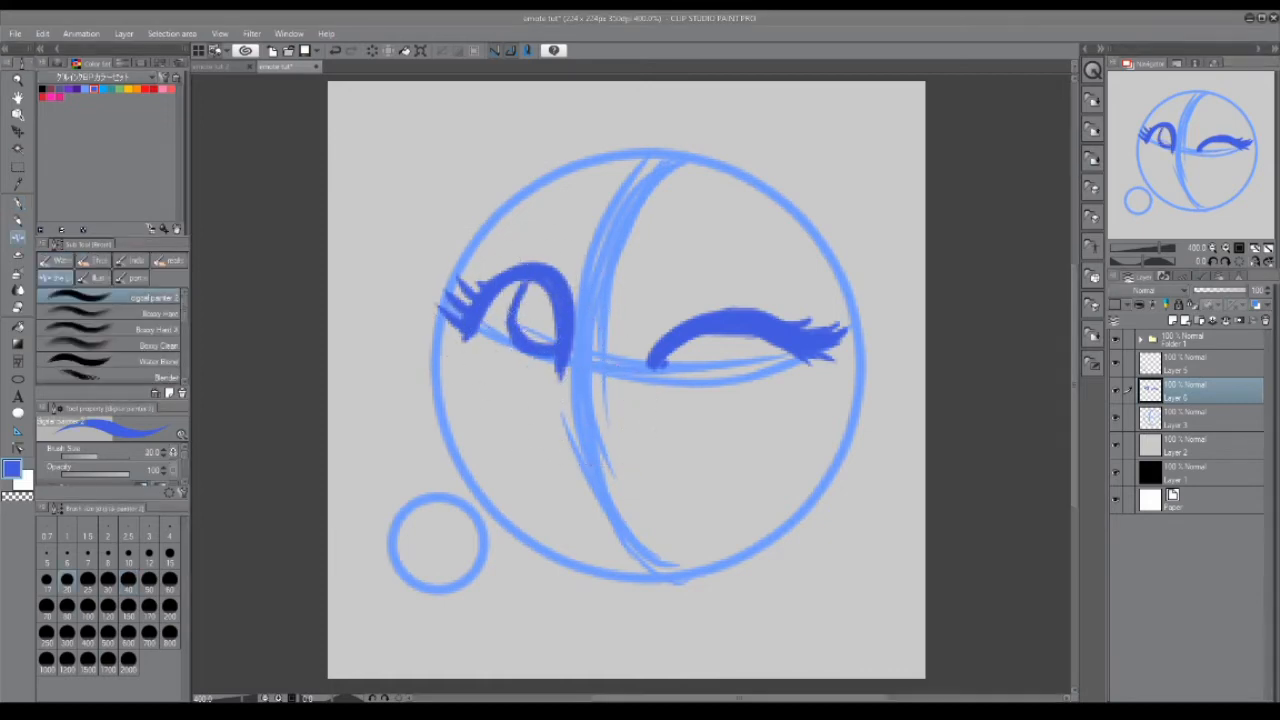
mouse_move(560, 408)
left_mouse_down()
mouse_move(608, 412)
mouse_move(565, 412)
mouse_move(590, 425)
left_mouse_up()
key("ctrl+z")
- Sketch a small flat oval nose on the vertical guide with the G-pen at size 15
left_click(18, 203)
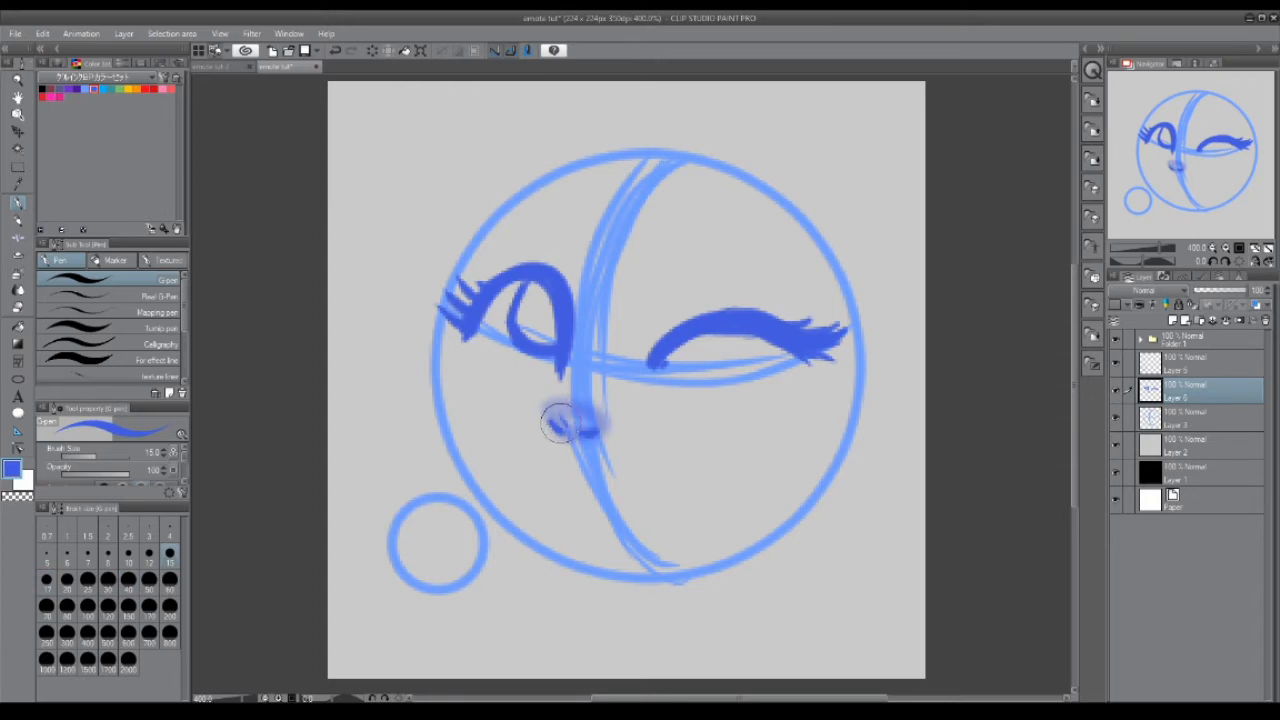
key("ctrl+z")
mouse_move(563, 423)
left_mouse_down()
mouse_move(608, 427)
mouse_move(565, 432)
left_mouse_up()
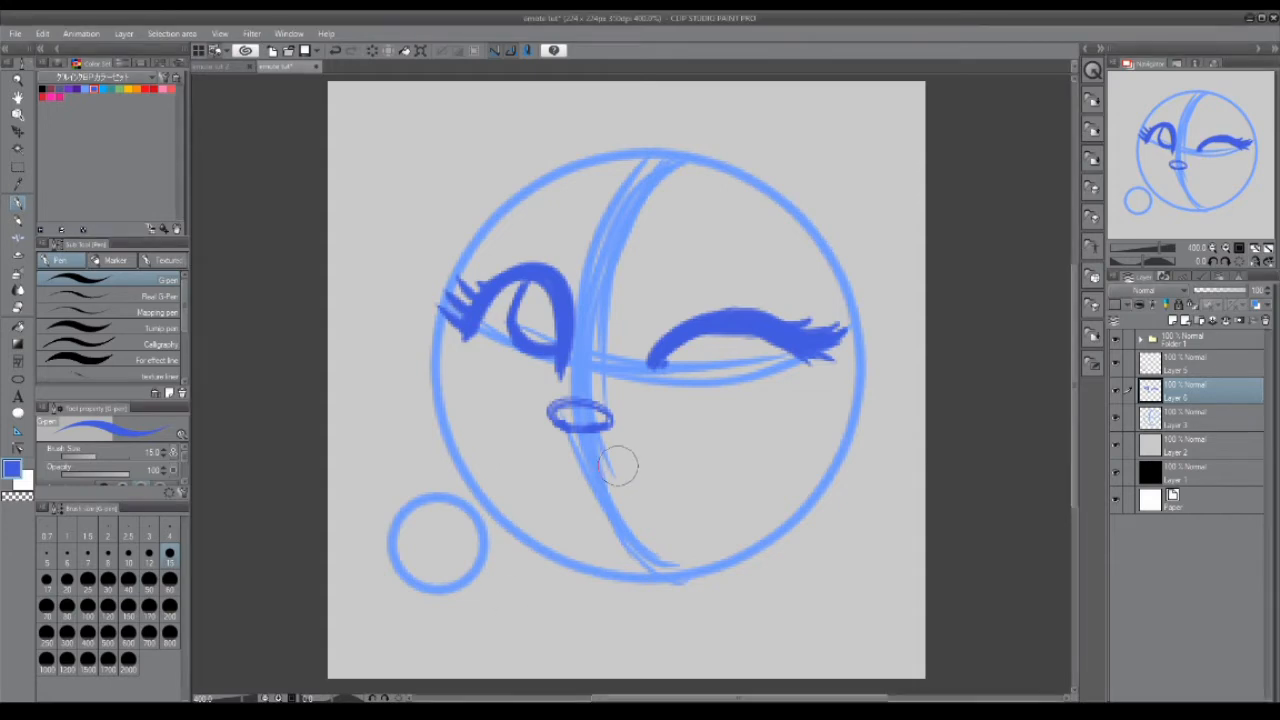
- Sketch the puckered lips below the nose and a teardrop-shaped eyebrow above each eye
mouse_move(550, 480)
left_mouse_down()
mouse_move(608, 524)
mouse_move(547, 488)
mouse_move(599, 482)
mouse_move(575, 457)
mouse_move(590, 507)
left_mouse_up()
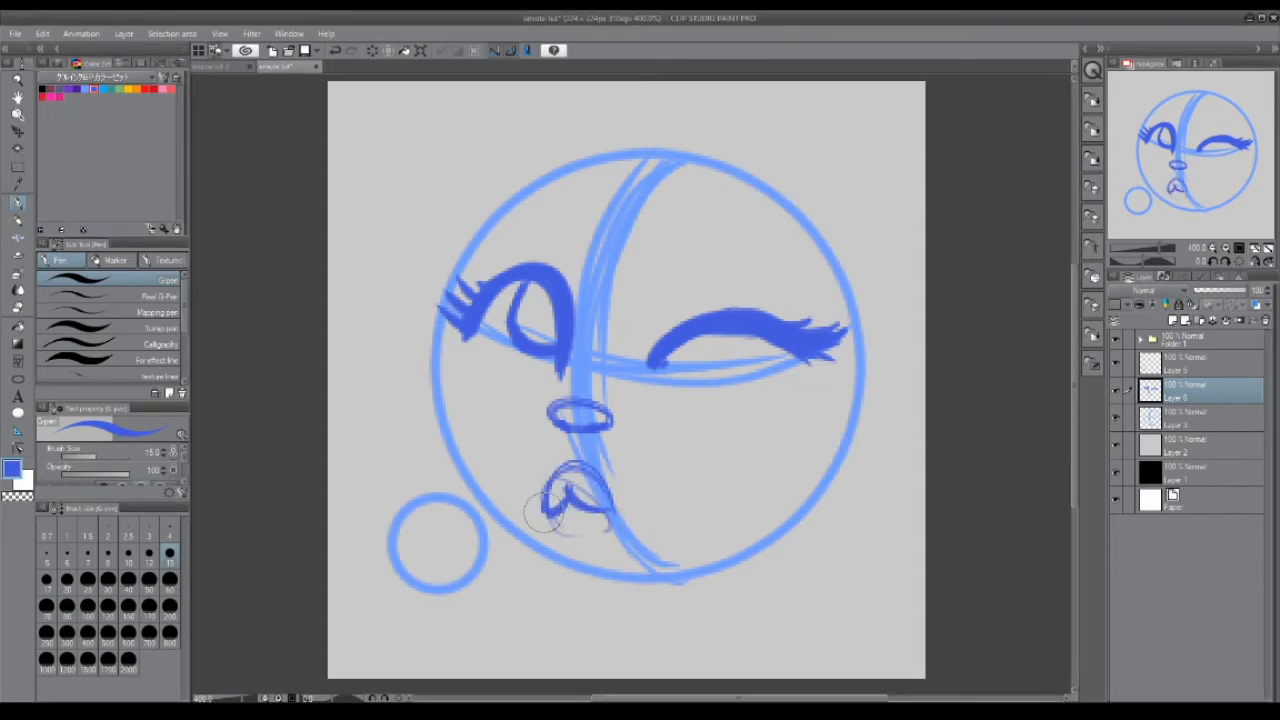
mouse_move(558, 532)
left_mouse_down()
mouse_move(604, 522)
mouse_move(561, 530)
left_mouse_up()
left_click_drag(683, 268, 752, 276)
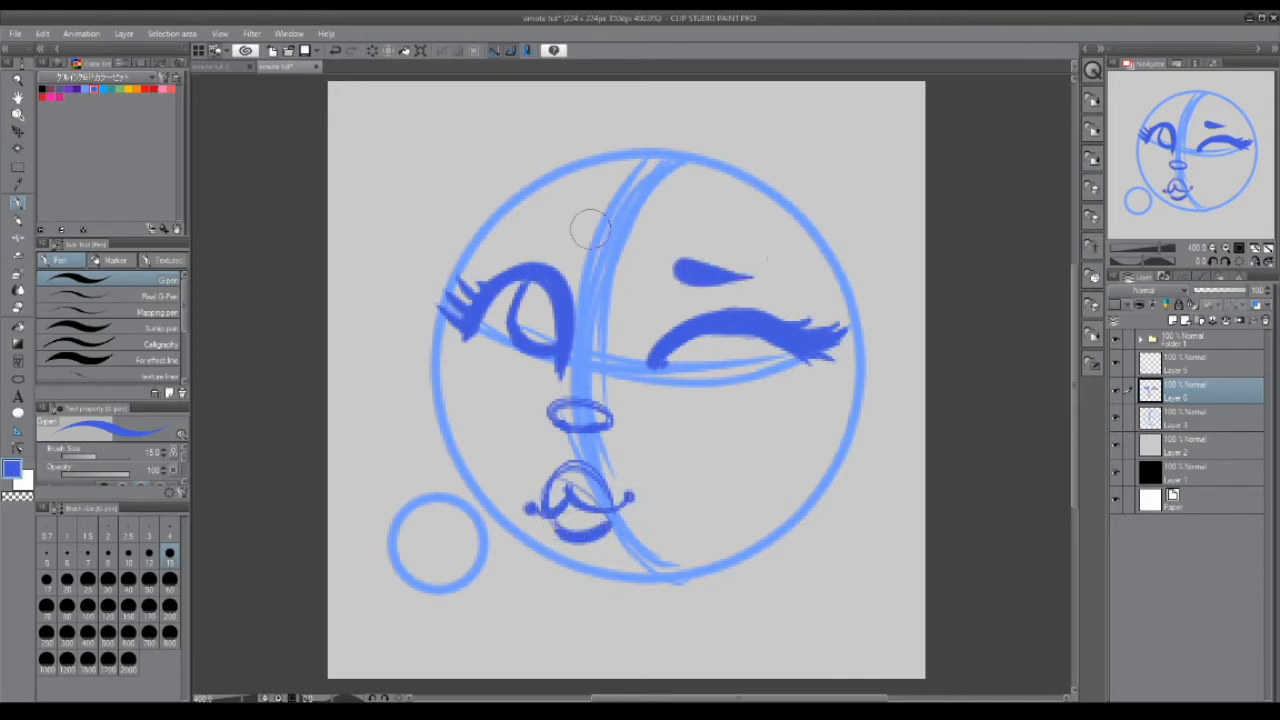
mouse_move(592, 226)
left_mouse_down()
mouse_move(548, 258)
mouse_move(524, 238)
left_mouse_up()
- Add a new layer above Layer 5 and sketch a peace-sign hand over the small guide circle
left_click(1186, 362)
left_click(1173, 321)
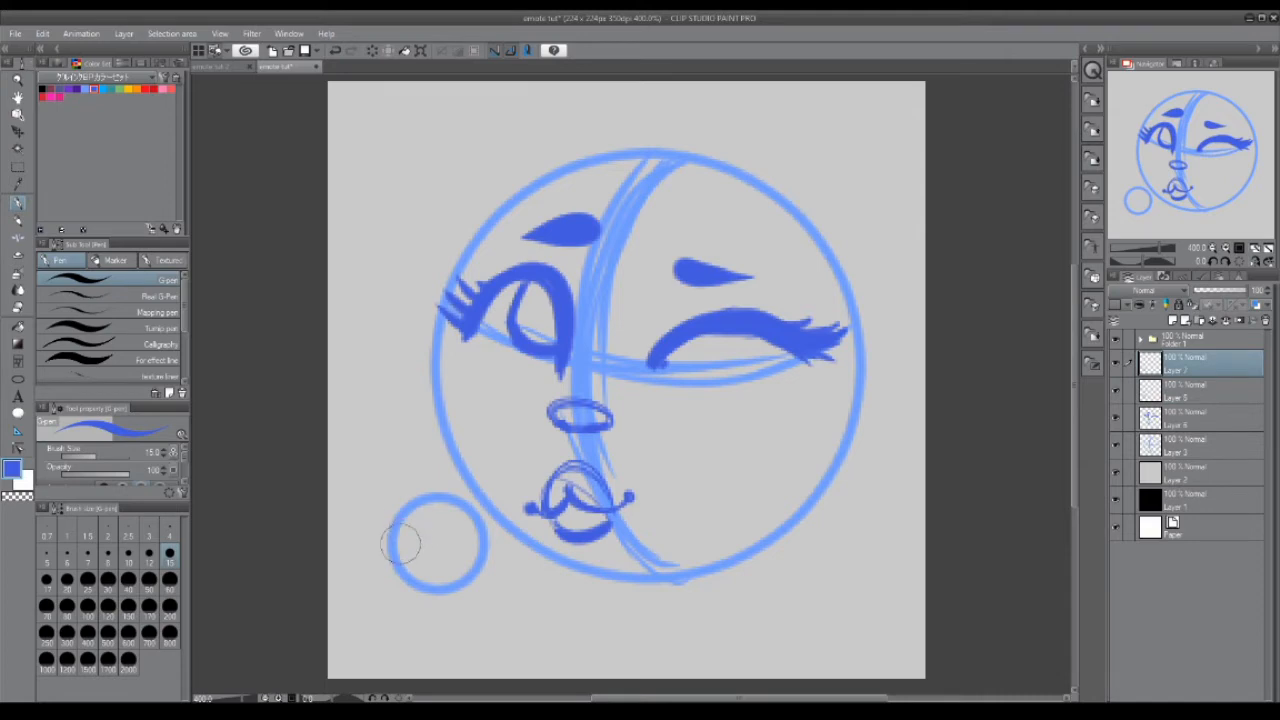
mouse_move(418, 545)
left_mouse_down()
mouse_move(432, 528)
mouse_move(420, 506)
mouse_move(412, 518)
left_mouse_up()
mouse_move(425, 452)
left_mouse_down()
mouse_move(450, 506)
mouse_move(472, 470)
mouse_move(451, 553)
mouse_move(453, 536)
left_mouse_up()
mouse_move(383, 518)
left_mouse_down()
mouse_move(399, 568)
mouse_move(456, 563)
left_mouse_up()
- Clean up the curled fingers' outer edge with the hard eraser and redraw the hand's outline with the pen
key("e")
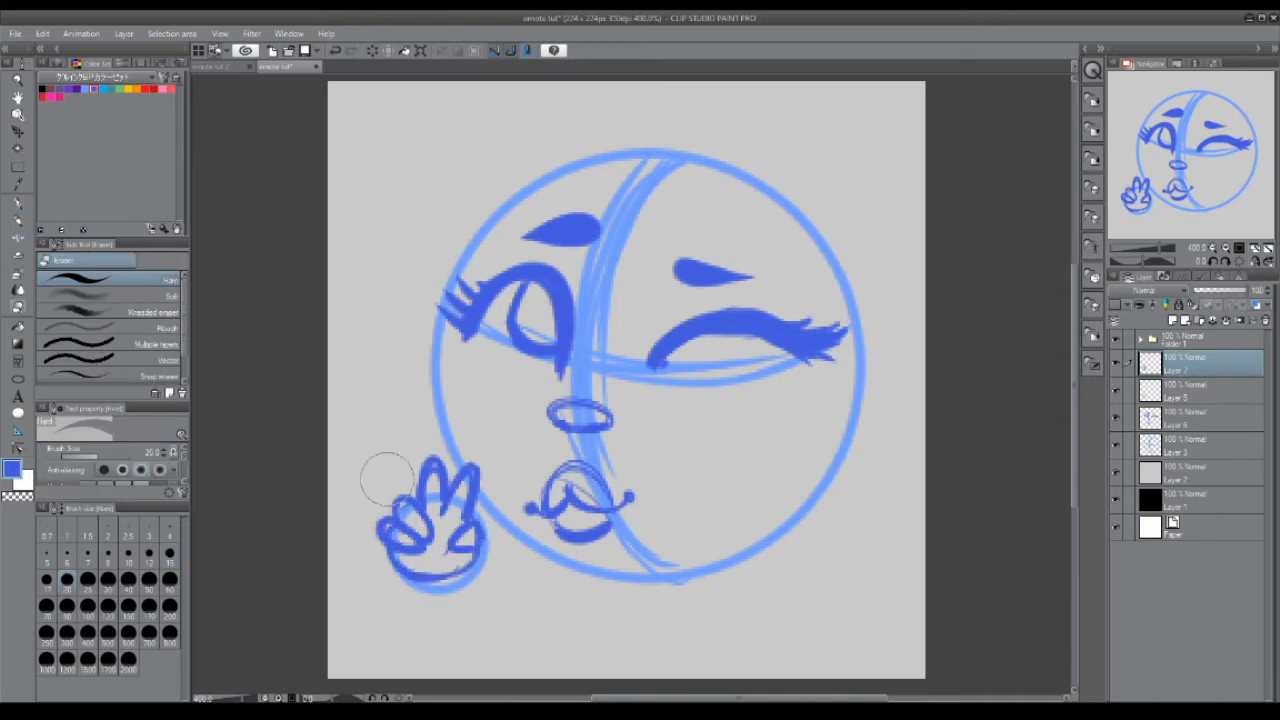
left_click_drag(371, 514, 405, 512)
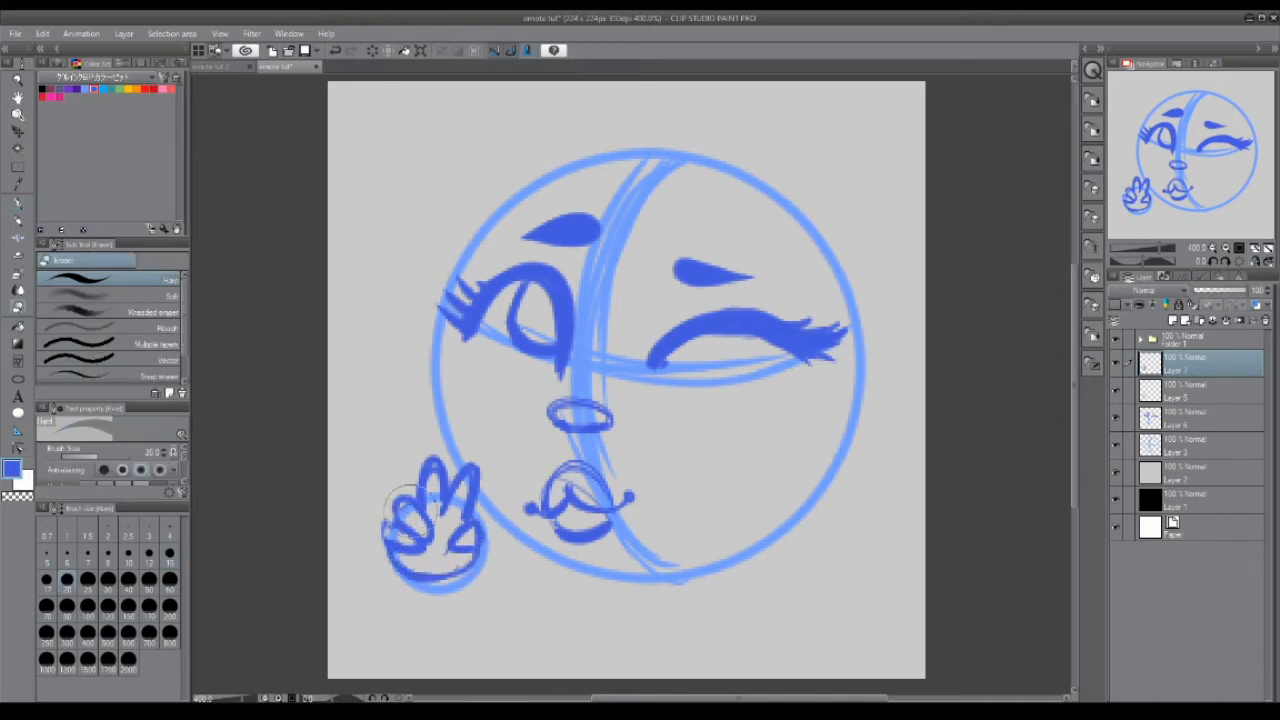
left_click(18, 202)
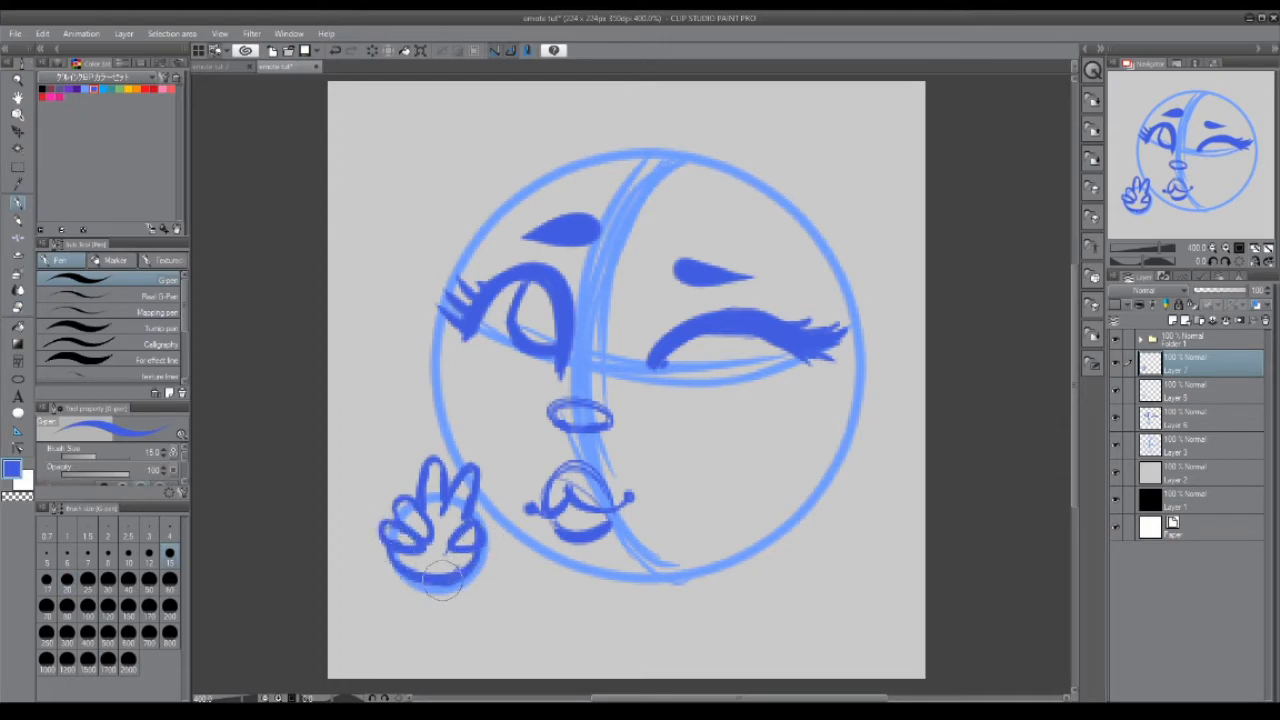
left_click_drag(570, 170, 452, 318)
key("ctrl+z")
key("ctrl+z")
- Merge the hand sketch into Layer 5 and the facial-feature layer into the guide layer, Layer 3
left_click(1180, 393)
key("ctrl+shift+e")
key("ctrl+z")
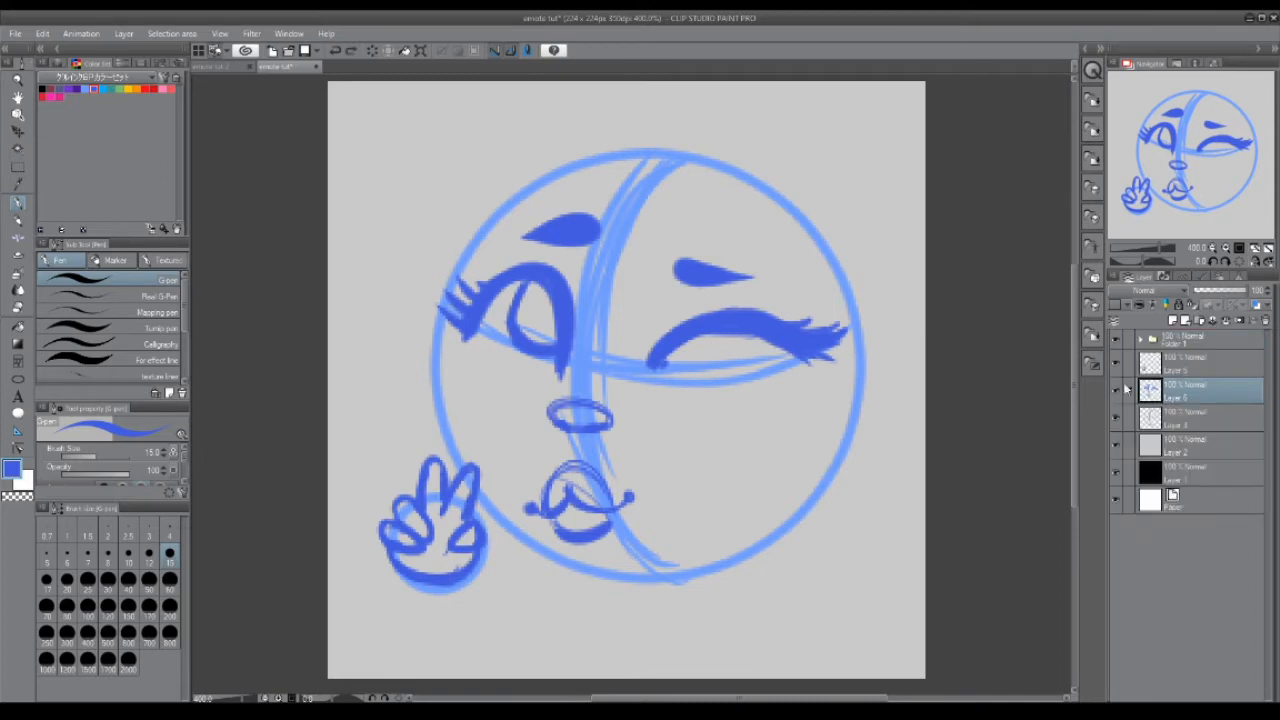
key("ctrl+e")
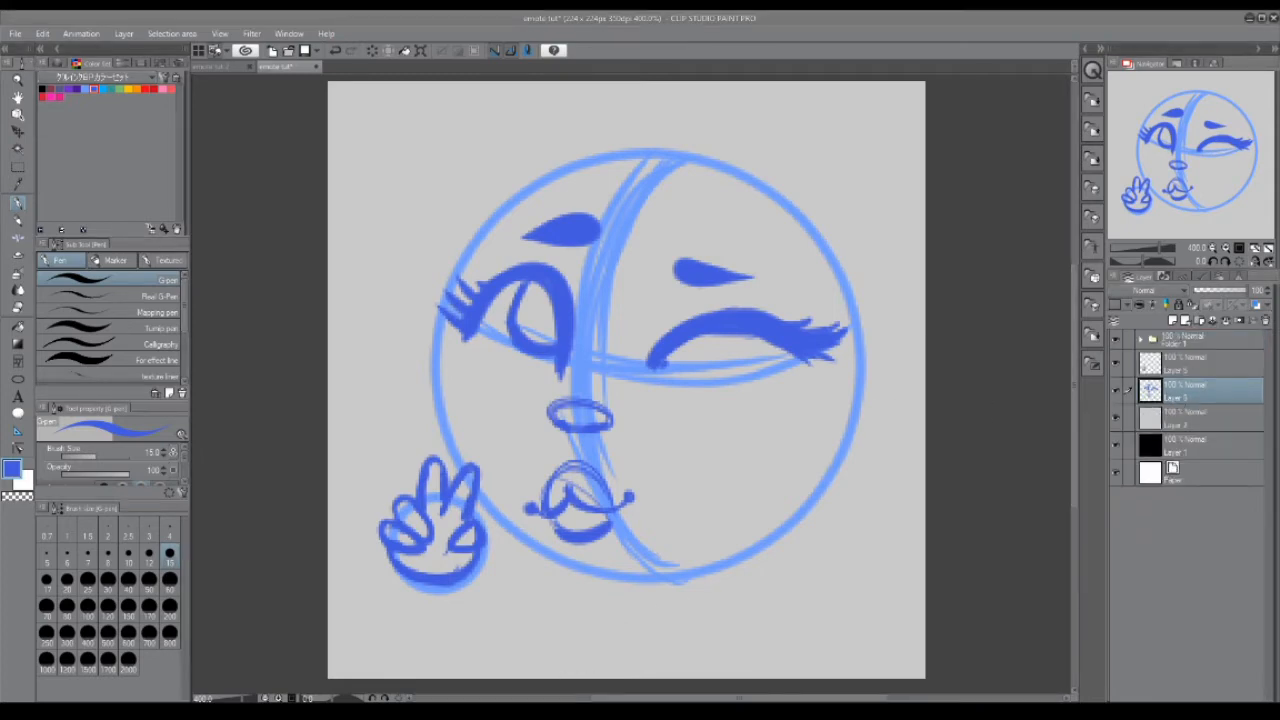
- On a new layer above Layer 5, sketch a curved hairline across the forehead and an ear on each side of the head
left_click(1180, 364)
left_click(1172, 320)
mouse_move(560, 160)
left_mouse_down()
mouse_move(673, 210)
mouse_move(795, 215)
left_mouse_up()
left_click_drag(830, 355, 825, 432)
left_click_drag(860, 312, 828, 456)
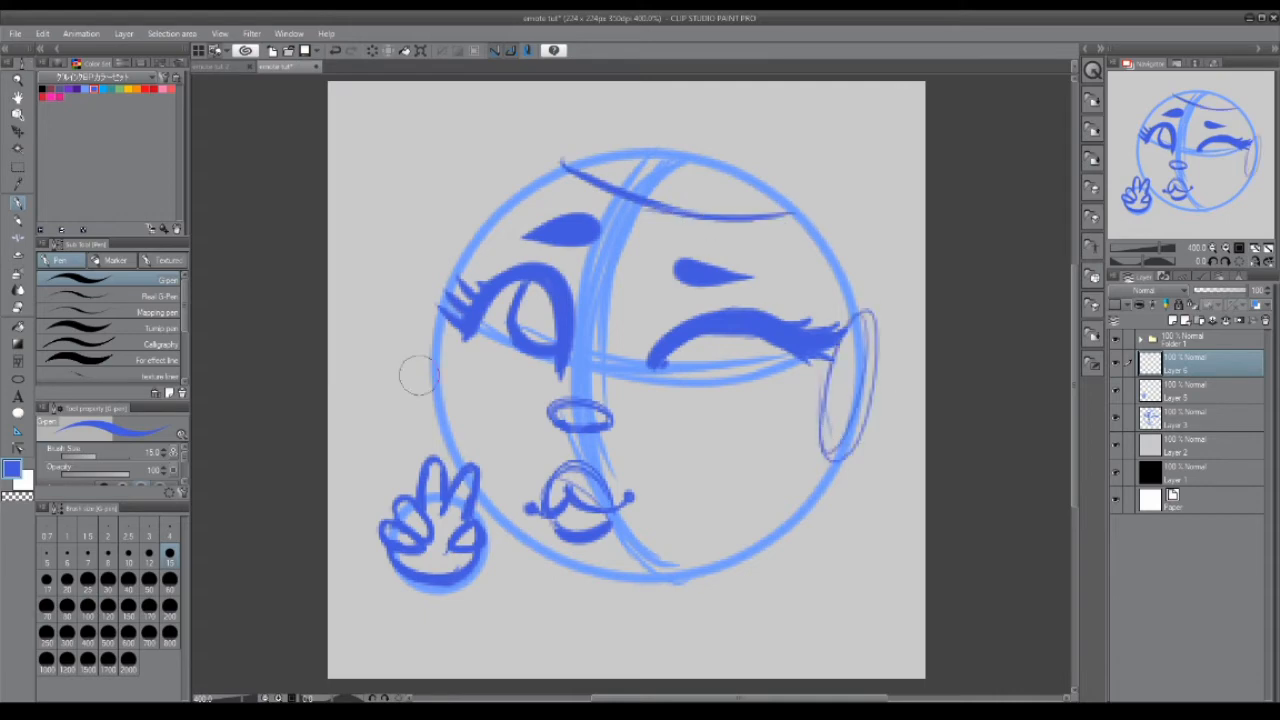
left_click_drag(416, 380, 463, 222)
left_click_drag(488, 236, 522, 208)
mouse_move(836, 348)
left_mouse_down()
mouse_move(894, 382)
mouse_move(827, 456)
left_mouse_up()
mouse_move(850, 440)
left_mouse_down()
mouse_move(851, 350)
mouse_move(830, 440)
mouse_move(875, 335)
left_mouse_up()
- Sketch the face contour beside the open eye, from the forehead around the bulging cheek to the chin
mouse_move(575, 172)
left_mouse_down()
mouse_move(470, 262)
mouse_move(448, 350)
left_mouse_up()
mouse_move(478, 235)
left_mouse_down()
mouse_move(433, 324)
mouse_move(405, 436)
mouse_move(555, 562)
left_mouse_up()
mouse_move(431, 346)
left_mouse_down()
mouse_move(400, 415)
mouse_move(402, 466)
left_mouse_up()
mouse_move(398, 408)
left_mouse_down()
mouse_move(447, 474)
mouse_move(562, 558)
left_mouse_up()
left_click_drag(402, 441, 388, 364)
left_click_drag(395, 414, 413, 362)
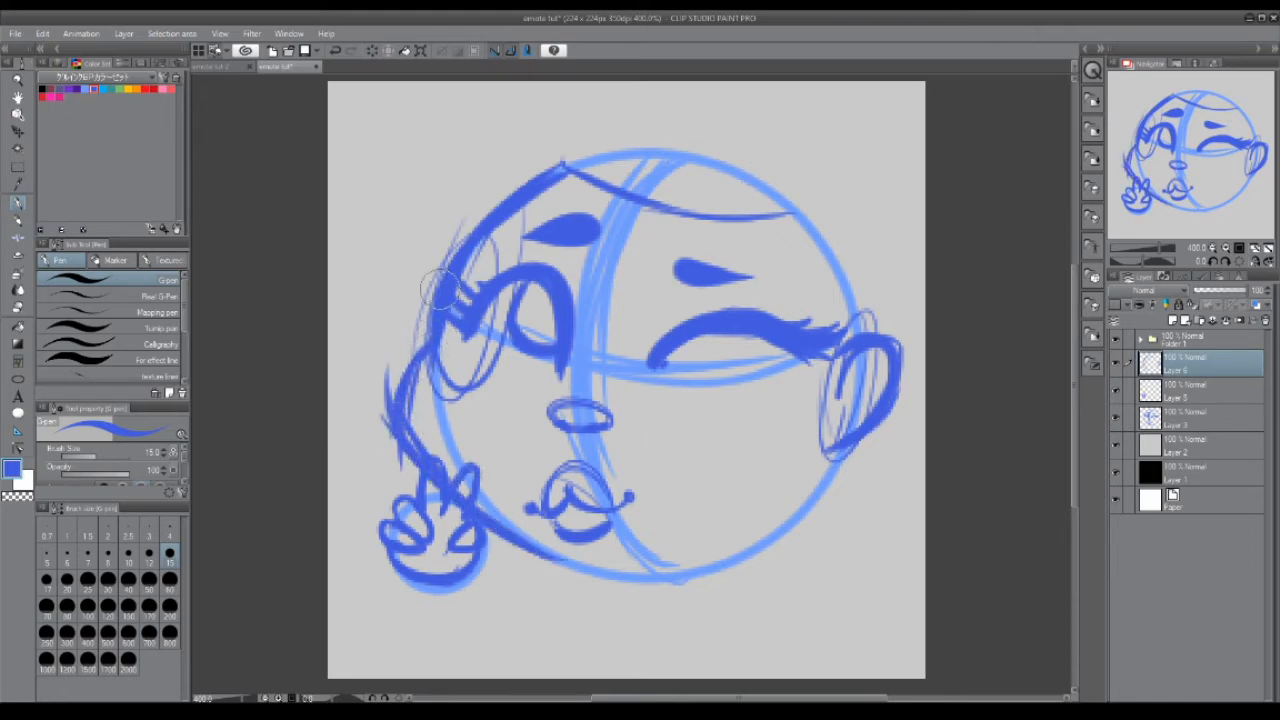
- Mesh-transform the face contour layer to pull the cheek beside the open eye slightly inward
left_click_drag(379, 429, 397, 412)
left_click_drag(379, 291, 387, 293)
left_click_drag(397, 412, 396, 386)
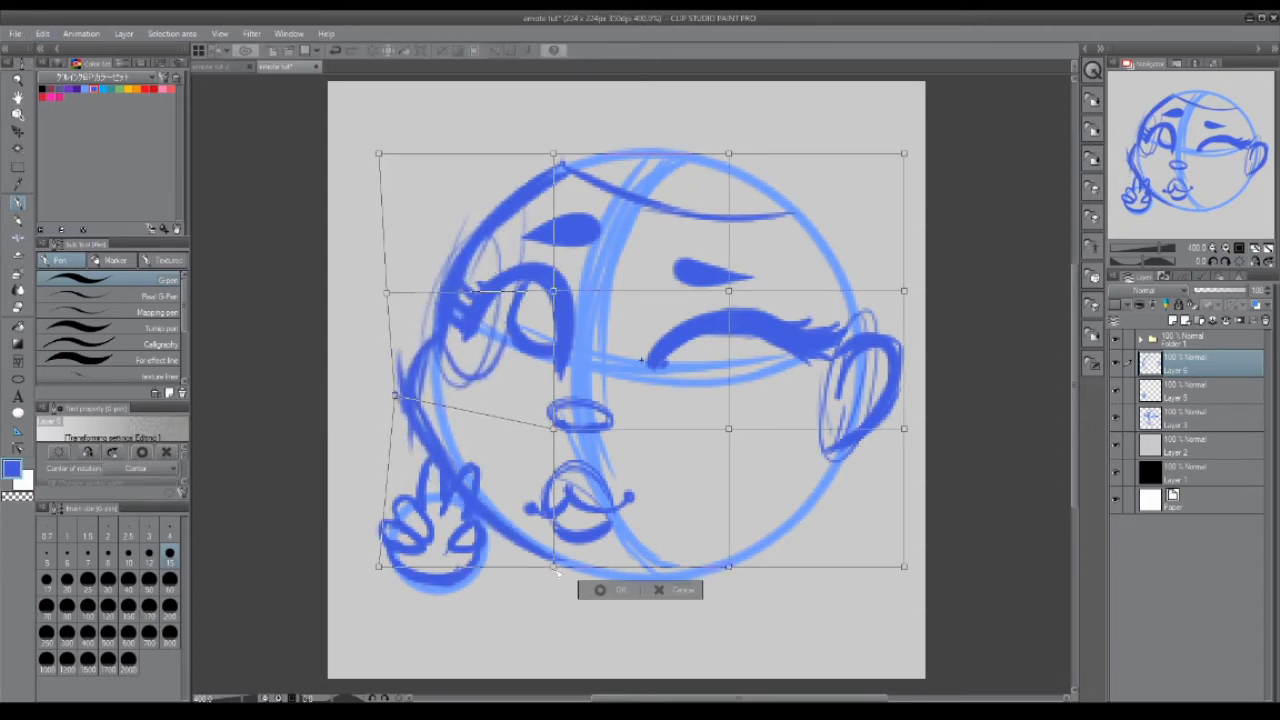
left_click(610, 590)
key("ctrl+z")
left_click(350, 50)
- Select Layer 3 through Layer 6 together and move the whole sketch slightly down and to the left
left_click(1187, 414)
left_click(1190, 364, "shift")
left_click(18, 132)
left_click_drag(620, 370, 600, 397)
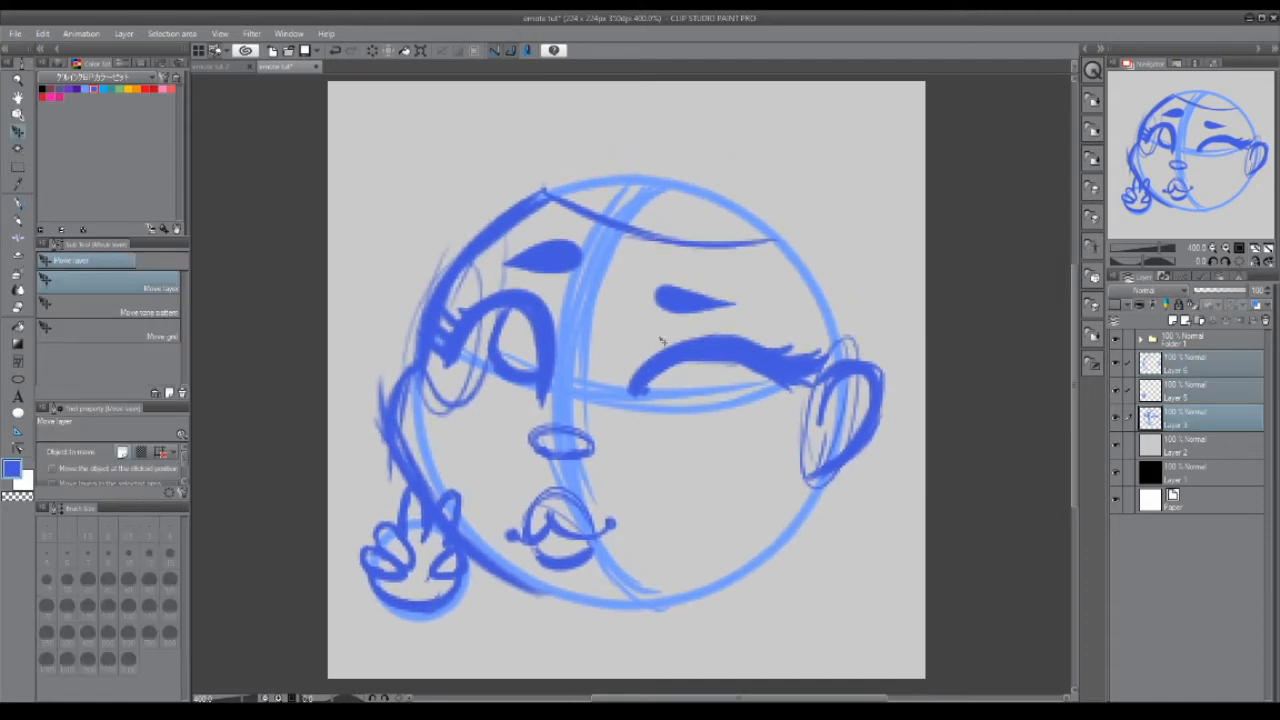
- On a new layer, sketch the swept hairline from the forehead to the ear and the parting at the top of the head
left_click(1172, 320)
left_click(18, 203)
left_click_drag(676, 248, 838, 356)
left_click_drag(826, 414, 842, 320)
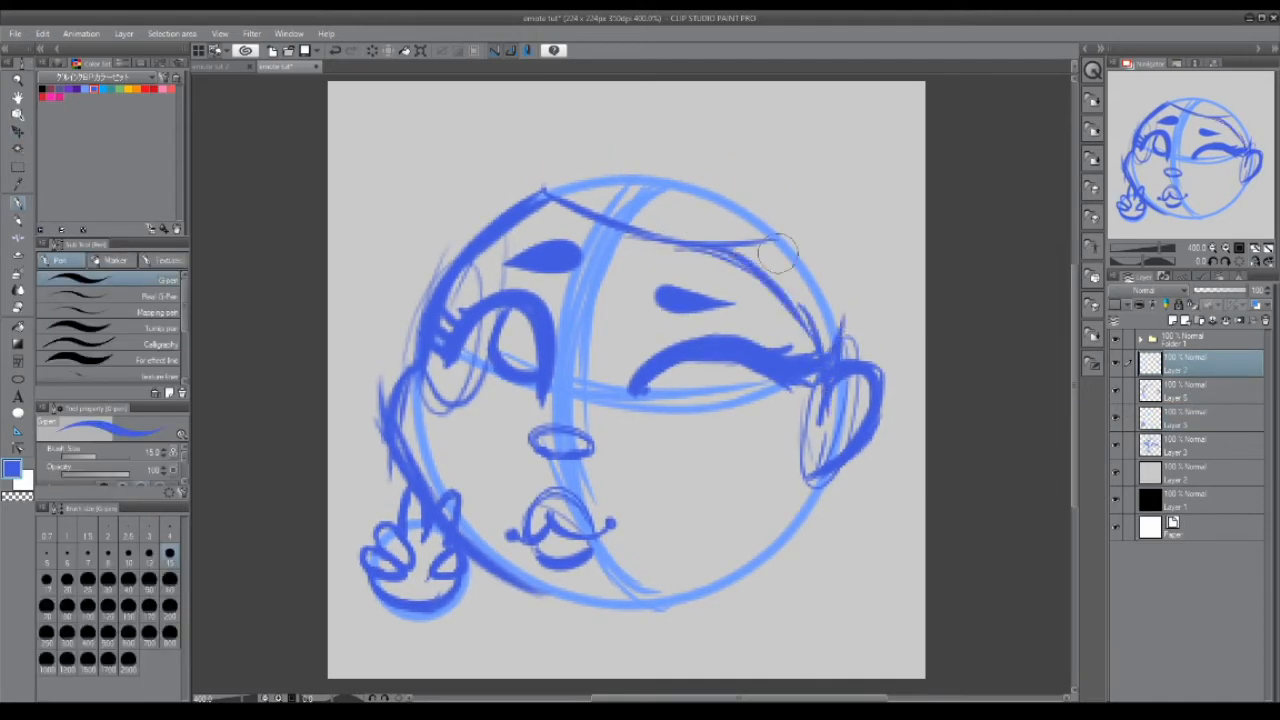
left_click_drag(708, 242, 818, 300)
left_click_drag(630, 216, 832, 350)
mouse_move(706, 226)
left_mouse_down()
mouse_move(590, 201)
mouse_move(488, 232)
left_mouse_up()
mouse_move(628, 230)
left_mouse_down()
mouse_move(697, 160)
mouse_move(850, 300)
left_mouse_up()
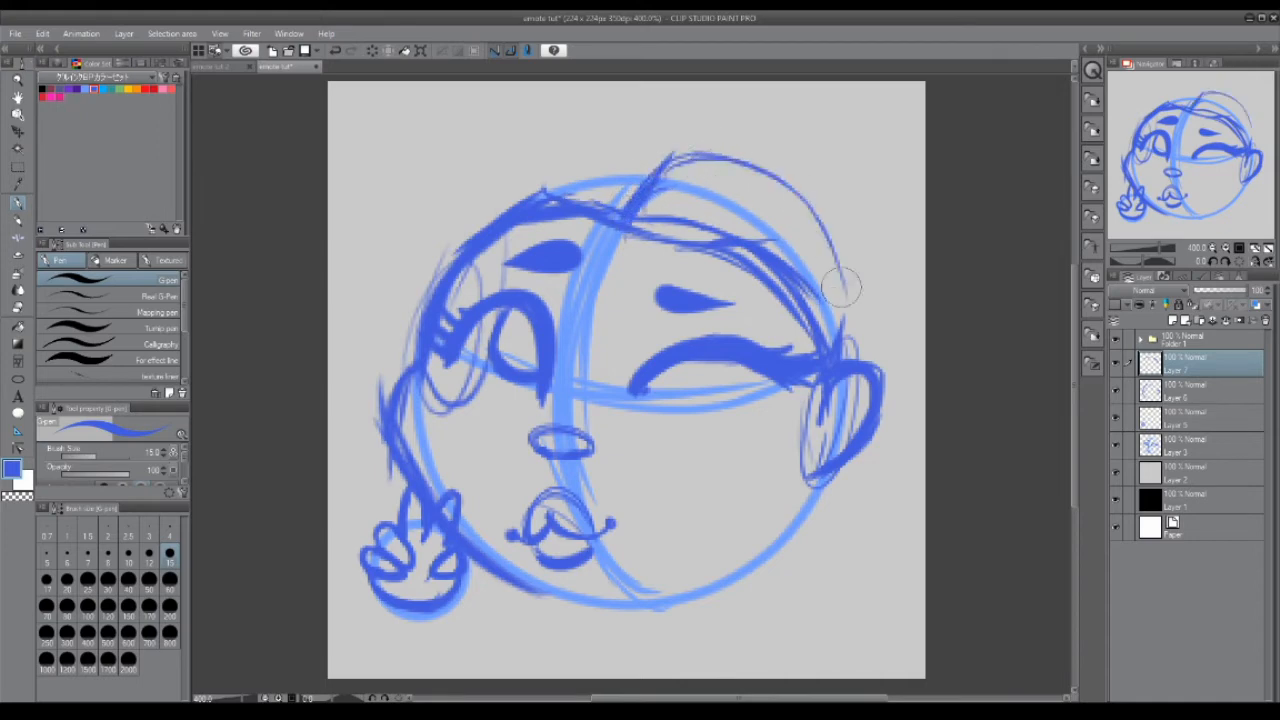
- Sketch the thick outer hair contour from the parting around the closed-eye side to below the ear
left_click_drag(815, 230, 870, 370)
left_click_drag(670, 155, 840, 260)
mouse_move(830, 490)
left_mouse_down()
mouse_move(877, 451)
mouse_move(849, 289)
left_mouse_up()
left_click_drag(845, 270, 888, 370)
left_click_drag(674, 157, 838, 250)
mouse_move(680, 154)
left_mouse_down()
mouse_move(826, 220)
mouse_move(846, 250)
left_mouse_up()
mouse_move(838, 265)
left_mouse_down()
mouse_move(894, 452)
mouse_move(832, 494)
left_mouse_up()
- Sketch the outer hair contour from the parting down the open-eye side of the head
left_click_drag(655, 165, 475, 215)
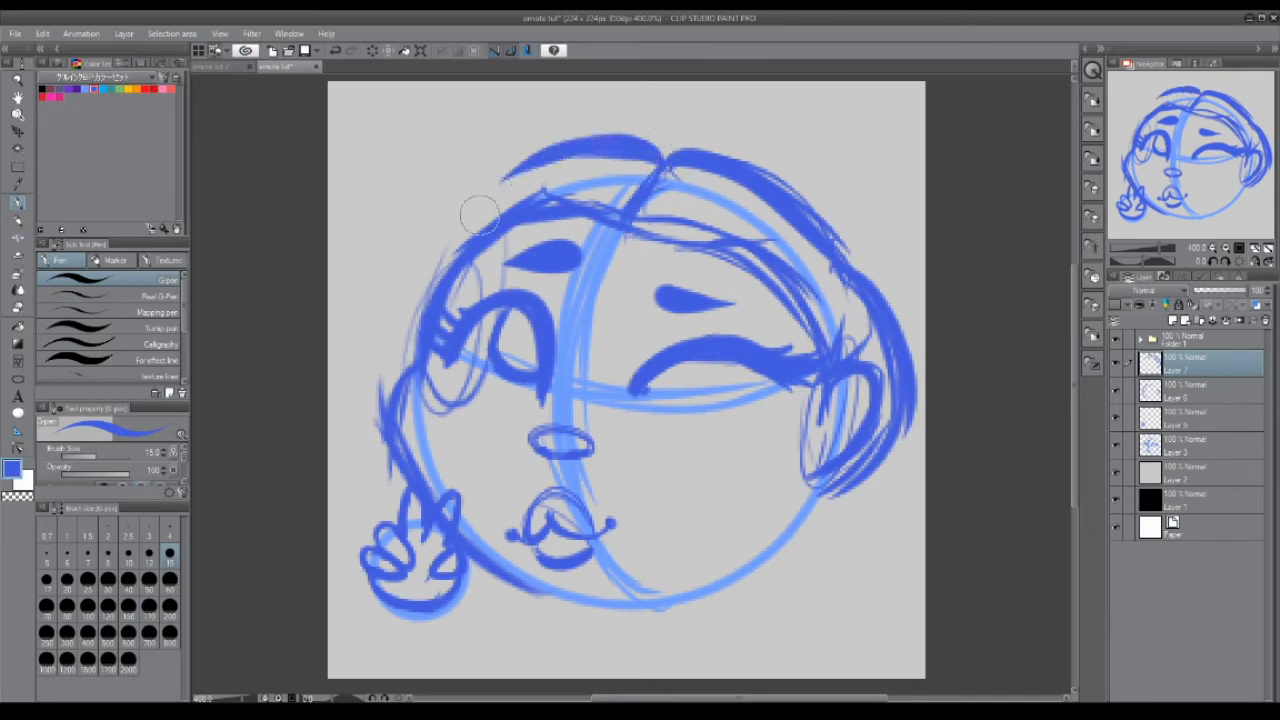
left_click_drag(600, 138, 455, 240)
left_click_drag(650, 135, 445, 270)
- Sketch a round hair bun on each side of the top of the head
mouse_move(817, 165)
left_mouse_down()
mouse_move(860, 230)
mouse_move(800, 150)
mouse_move(880, 240)
left_mouse_up()
left_click_drag(850, 110, 810, 168)
left_click_drag(555, 144, 500, 140)
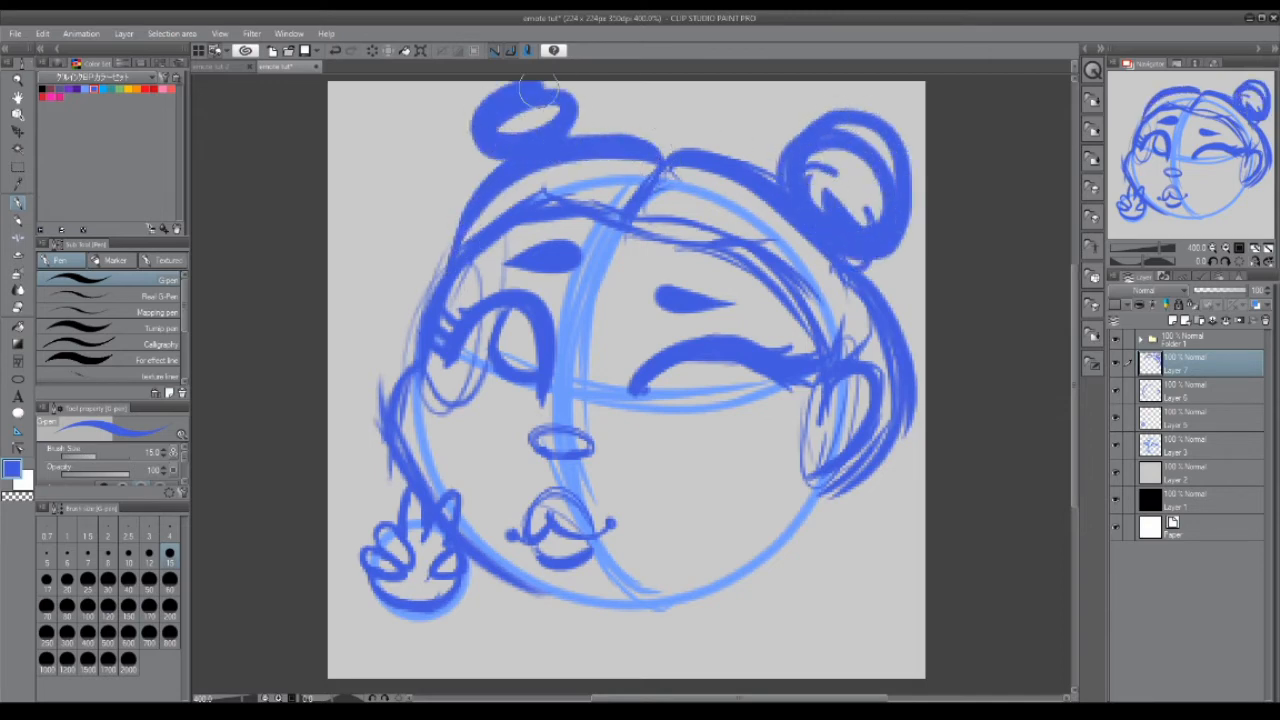
left_click_drag(545, 95, 482, 125)
- Select all the sketch layers together and move the drawing down to give the hair buns more room
key("k")
left_click_drag(1128, 390, 1128, 445)
left_click_drag(718, 320, 704, 370)
- On the hair layer, enlarge and fill both buns as solid fluffy shapes and thicken the hair by the ear
key("p")
left_click(1200, 363)
mouse_move(468, 195)
left_mouse_down()
mouse_move(568, 160)
mouse_move(480, 215)
left_mouse_up()
mouse_move(803, 245)
left_mouse_down()
mouse_move(833, 207)
mouse_move(834, 246)
mouse_move(863, 270)
left_mouse_up()
left_click_drag(470, 170, 430, 220)
mouse_move(880, 255)
left_mouse_down()
mouse_move(889, 300)
mouse_move(900, 255)
left_mouse_up()
mouse_move(457, 129)
left_mouse_down()
mouse_move(550, 140)
mouse_move(491, 134)
mouse_move(505, 180)
left_mouse_up()
mouse_move(887, 453)
left_mouse_down()
mouse_move(800, 560)
mouse_move(832, 478)
left_mouse_up()
- Merge the four sketch layers into one and erase the lines overlapping the fingers with the hard eraser at size 10
left_click(1178, 449, "shift")
key("shift+alt+e")
left_click(25, 310)
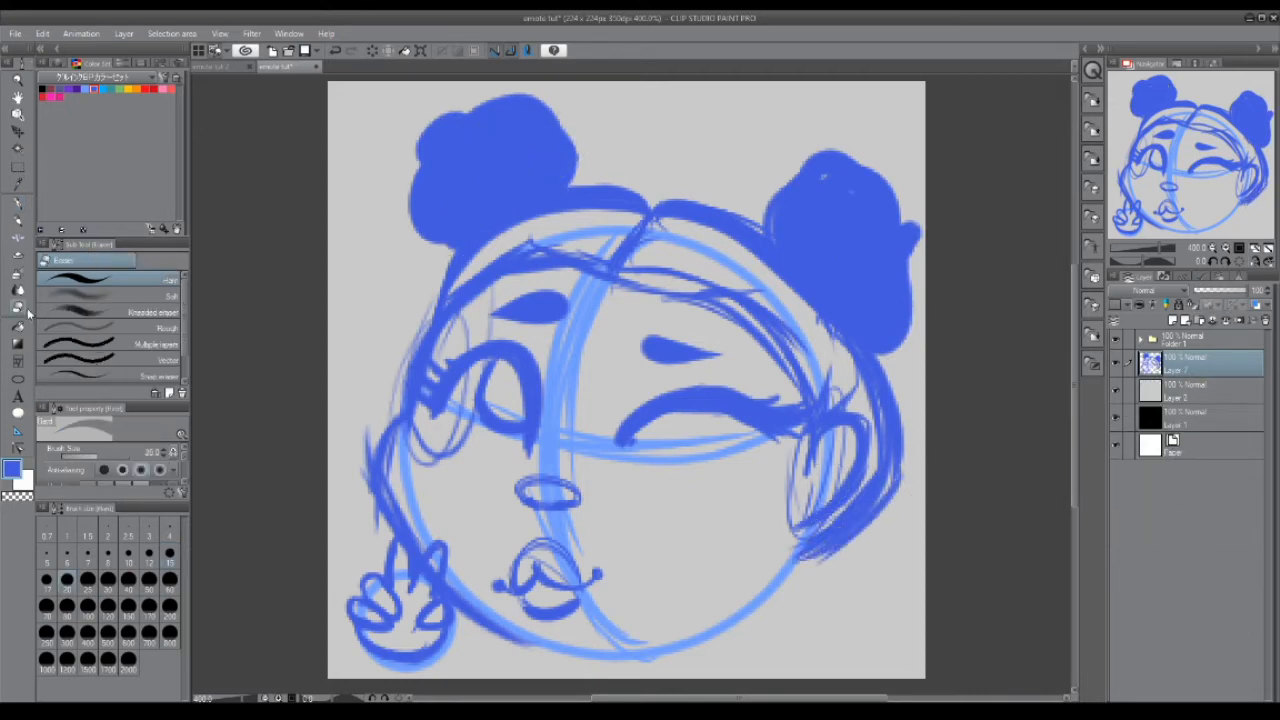
mouse_move(397, 556)
left_mouse_down()
mouse_move(404, 542)
mouse_move(415, 606)
left_mouse_up()
key("bracketleft")
key("bracketleft")
key("bracketleft")
key("bracketleft")
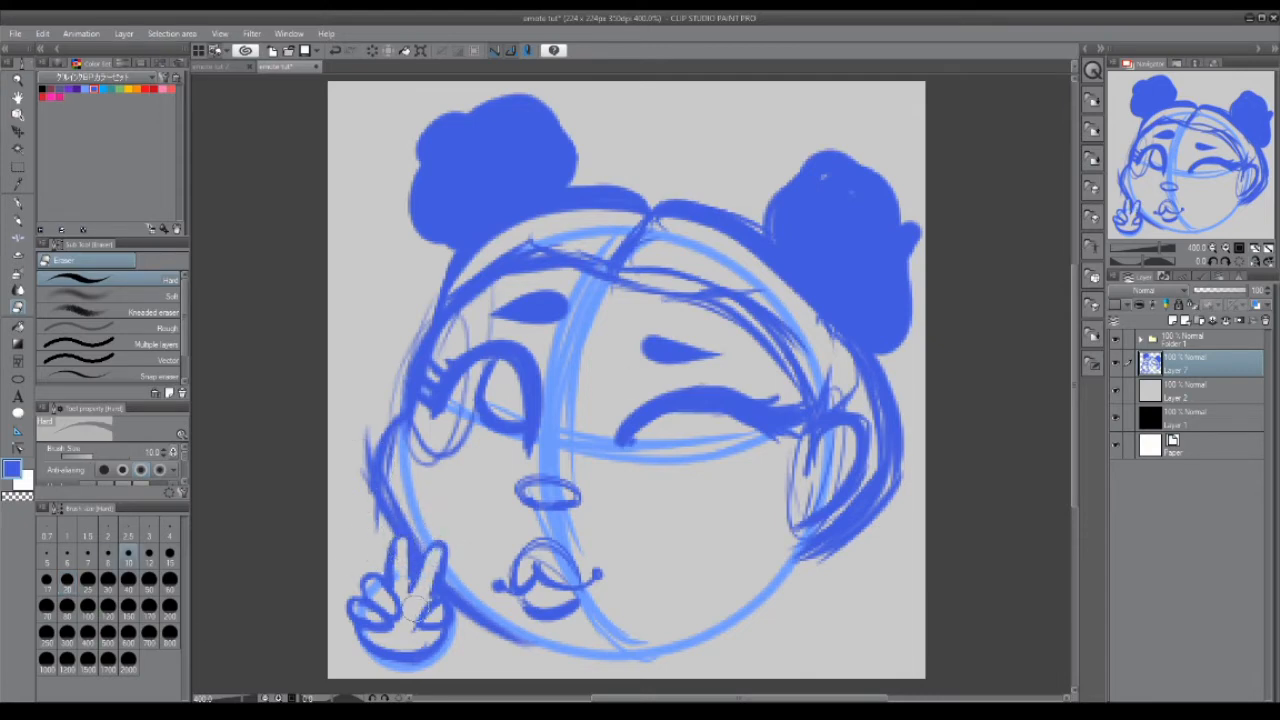
- Transform the merged sketch so that it is slightly larger and fills the canvas
left_click(207, 312)
left_click_drag(343, 90, 332, 79)
left_click_drag(578, 355, 576, 362)
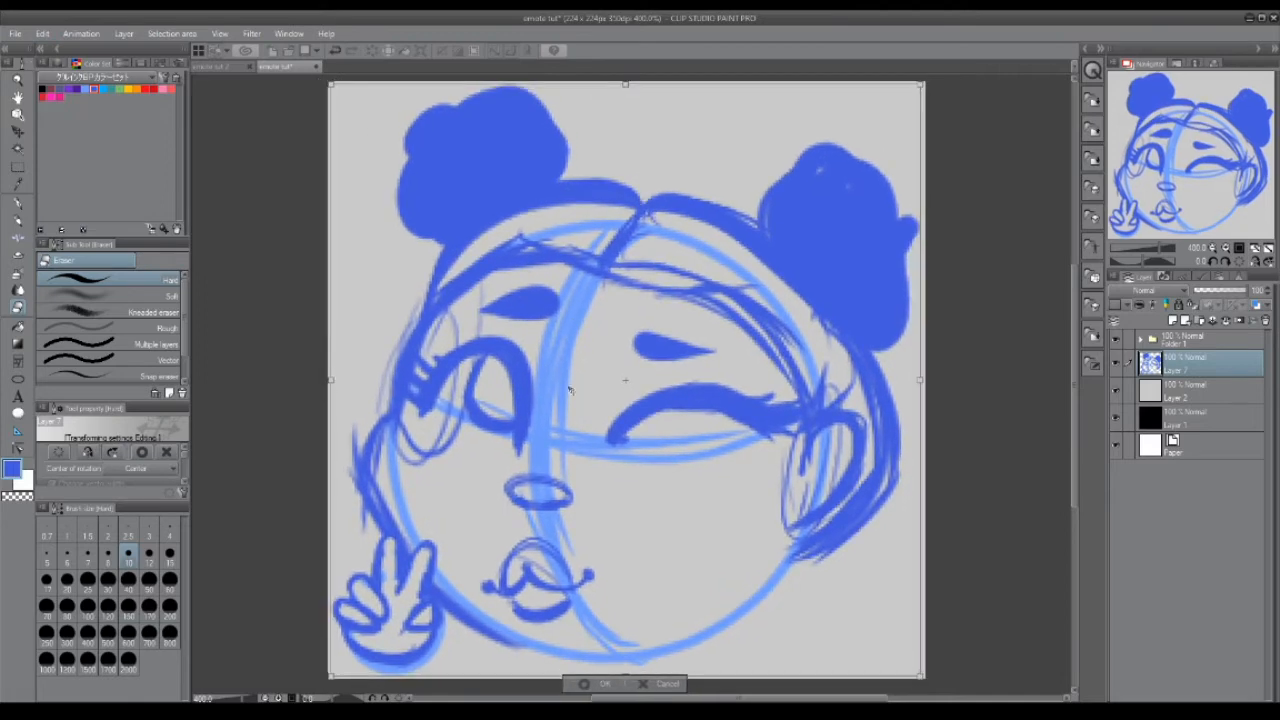
left_click(604, 684)
- Draw three slanted blush strokes on the cheek below the closed eye with the pen
left_click(18, 203)
mouse_move(687, 471)
left_mouse_down()
mouse_move(652, 541)
mouse_move(666, 519)
left_mouse_up()
key("ctrl+z")
left_click_drag(729, 474, 709, 528)
left_click_drag(765, 471, 747, 521)
- Draw slanted blush strokes on the cheek below the open eye and add eyelid creases above both eyes
left_click_drag(454, 449, 416, 482)
key("ctrl+z")
left_click_drag(412, 434, 388, 456)
left_click_drag(456, 472, 437, 486)
key("ctrl+z")
key("ctrl+z")
left_click_drag(449, 443, 409, 483)
left_click_drag(410, 433, 382, 460)
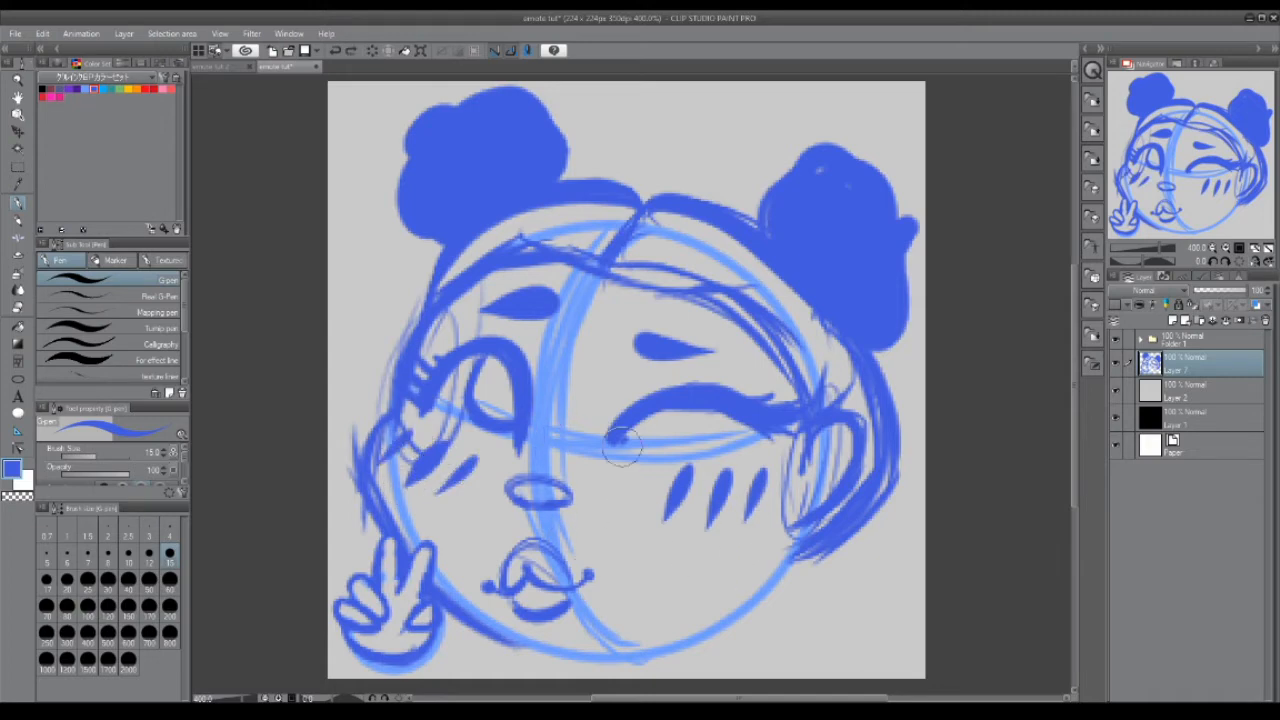
left_click_drag(634, 384, 677, 374)
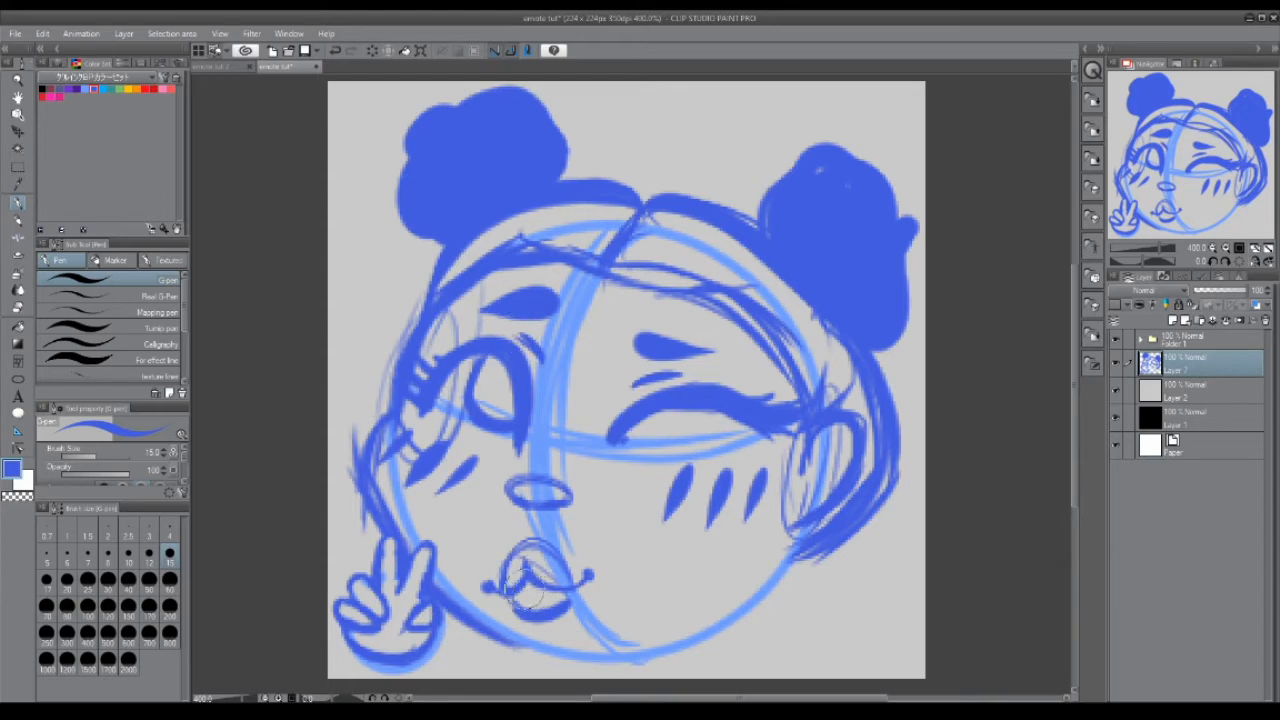
left_click_drag(907, 230, 886, 251)
- Add a new layer above the sketch for line art and lower the sketch layer's opacity to 50%
key("ctrl+shift+n")
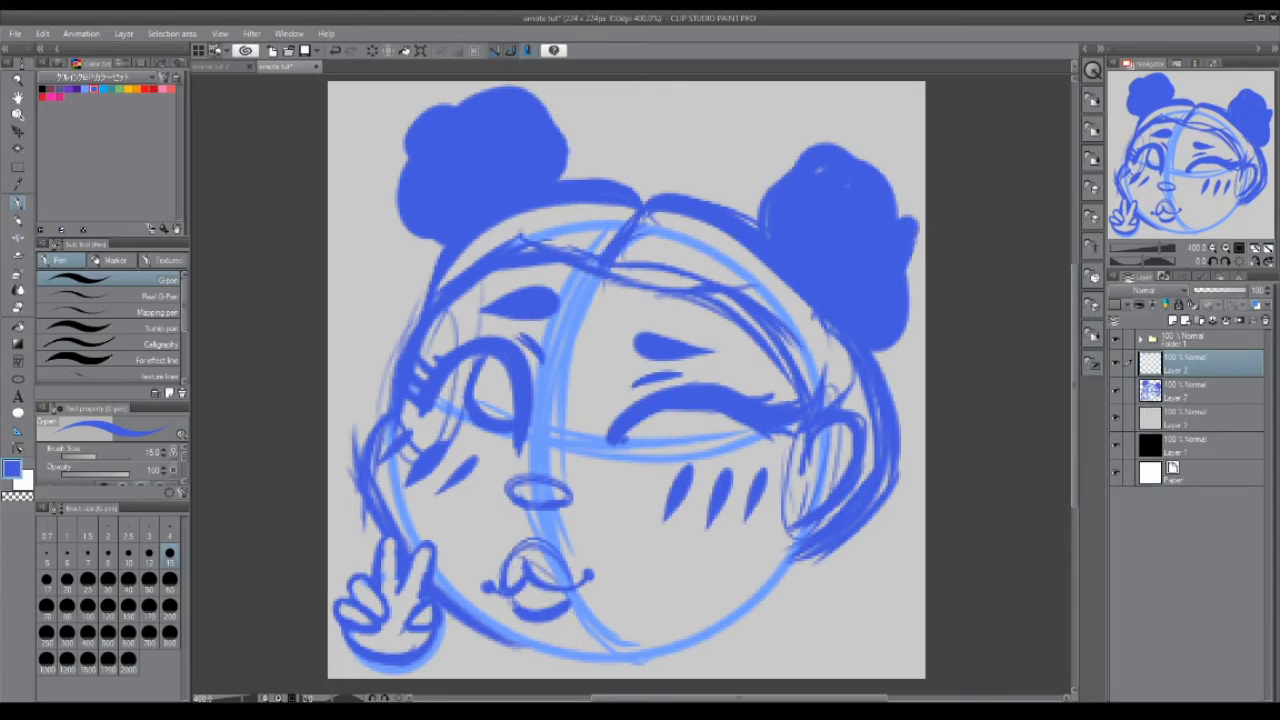
left_click(1185, 390)
left_click_drag(1256, 291, 1225, 293)
left_click(1163, 371)
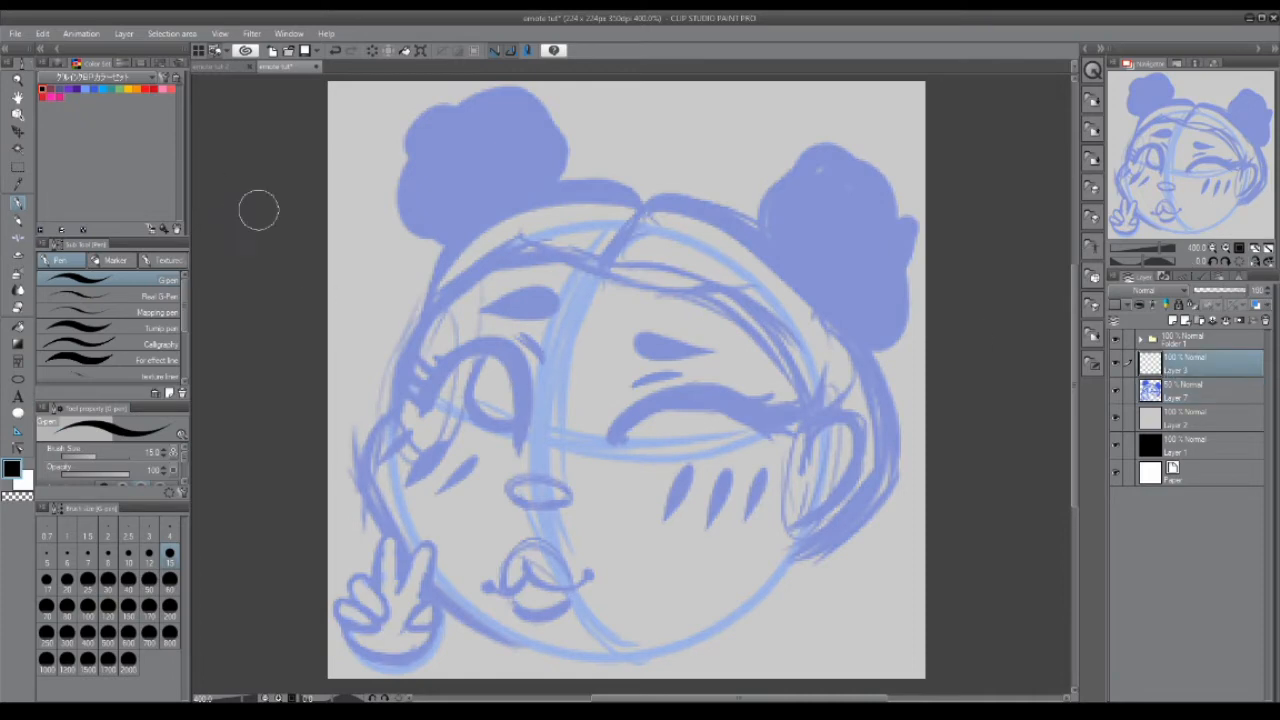
- Switch the pen to red and ink the closed eye's curved lid with pointed outer lashes
left_click(43, 97)
mouse_move(616, 440)
left_mouse_down()
mouse_move(654, 396)
mouse_move(740, 416)
left_mouse_up()
key("ctrl+z")
mouse_move(616, 438)
left_mouse_down()
mouse_move(632, 411)
mouse_move(752, 417)
mouse_move(749, 402)
mouse_move(752, 422)
left_mouse_up()
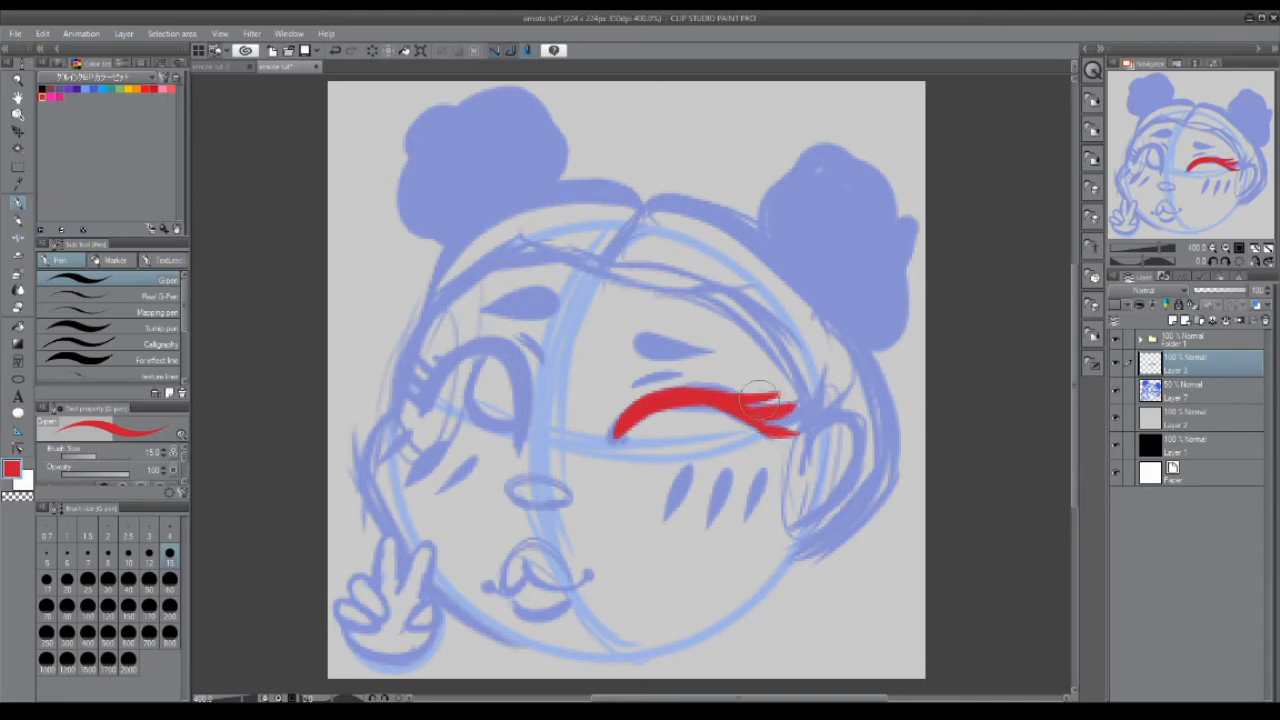
- Ink the crease above the closed eye and both teardrop-shaped eyebrows in red
left_click_drag(628, 383, 688, 378)
left_click_drag(635, 335, 725, 354)
key("ctrl+z")
key("ctrl+z")
left_click_drag(475, 318, 553, 295)
mouse_move(525, 436)
left_mouse_down()
mouse_move(432, 393)
mouse_move(524, 434)
mouse_move(484, 347)
left_mouse_up()
key("ctrl+z")
key("ctrl+z")
key("ctrl+z")
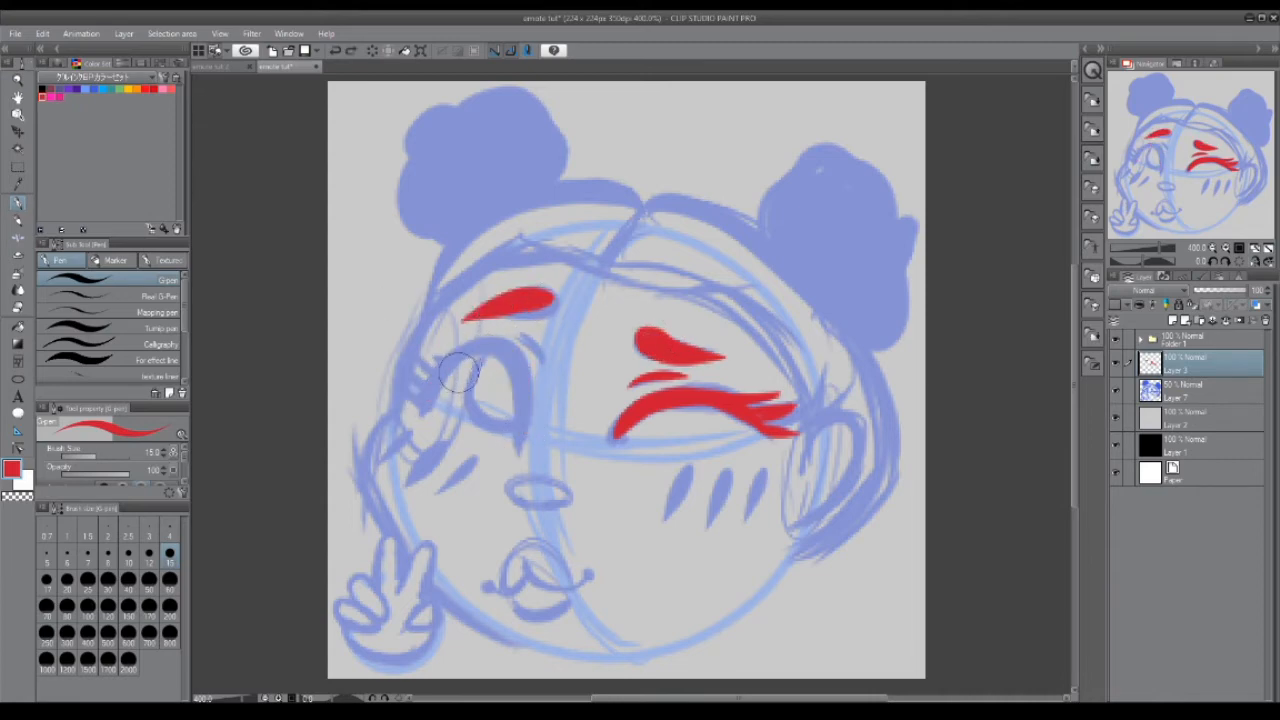
- Ink the open eye's arched upper lid, its eyelid crease and the outer lashes in red
mouse_move(428, 393)
left_mouse_down()
mouse_move(519, 438)
mouse_move(422, 400)
mouse_move(530, 396)
mouse_move(518, 443)
left_mouse_up()
key("ctrl+z")
left_click_drag(458, 370, 519, 441)
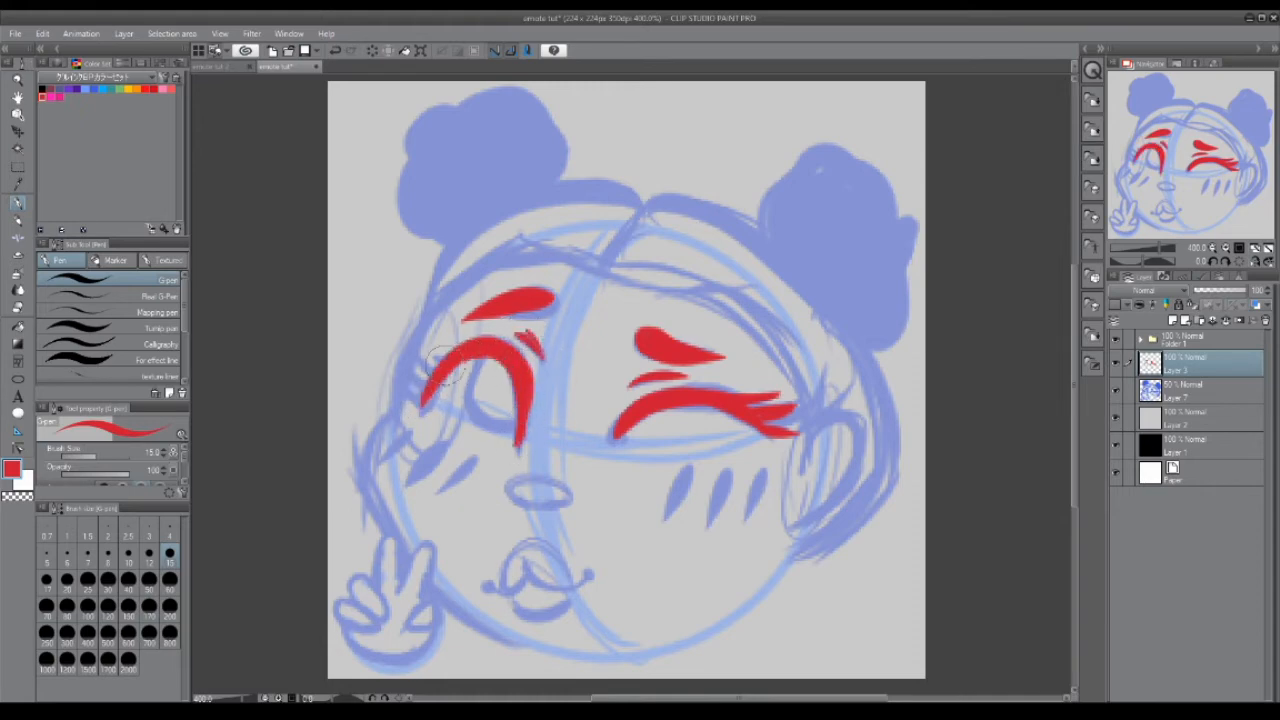
left_click_drag(427, 393, 395, 402)
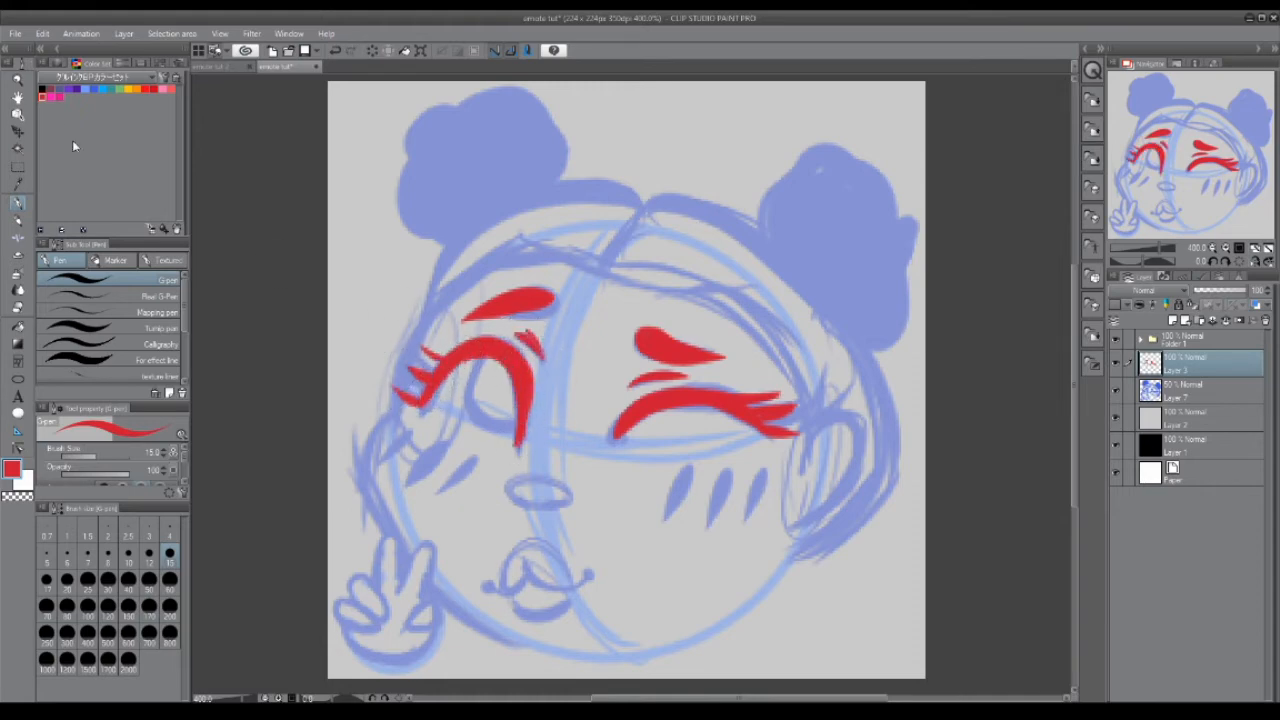
- Lasso the inked open eye, transform it to narrow it slightly, and deselect it
key("m")
left_click_drag(550, 376, 492, 467)
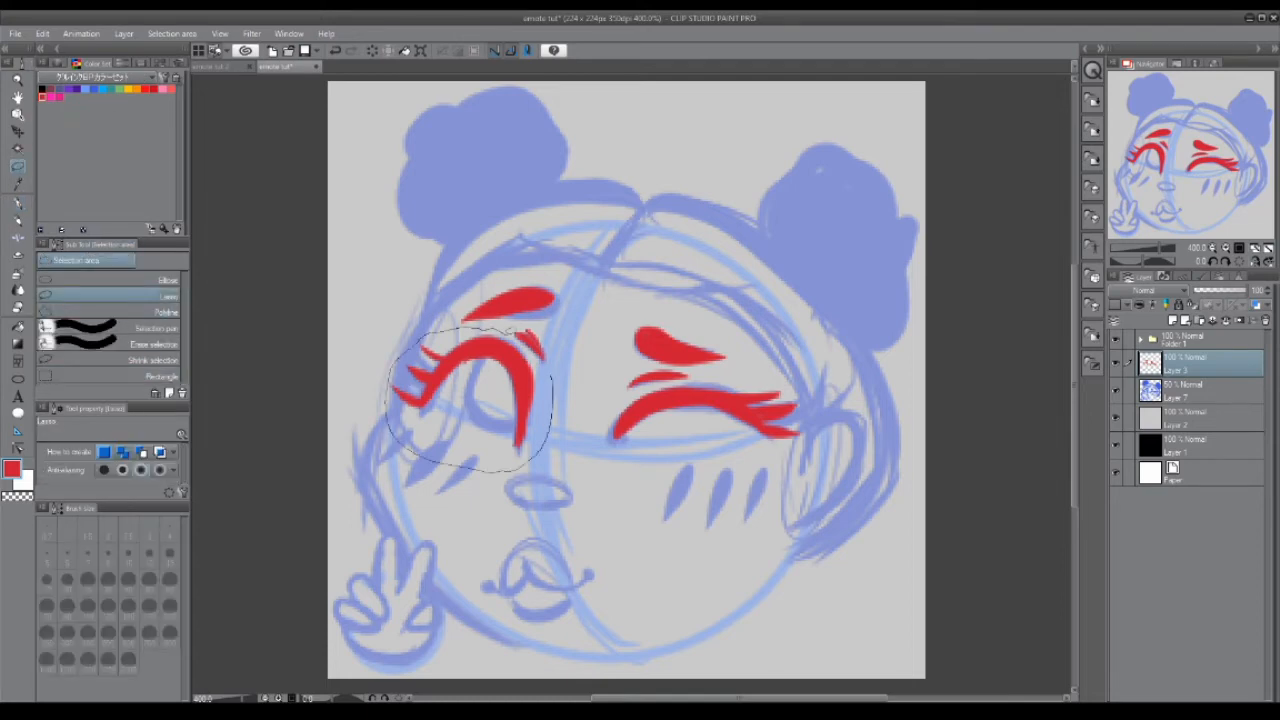
left_click_drag(505, 327, 500, 326)
key("ctrl+t")
left_click_drag(389, 407, 389, 410)
left_click(441, 503)
key("ctrl+d")
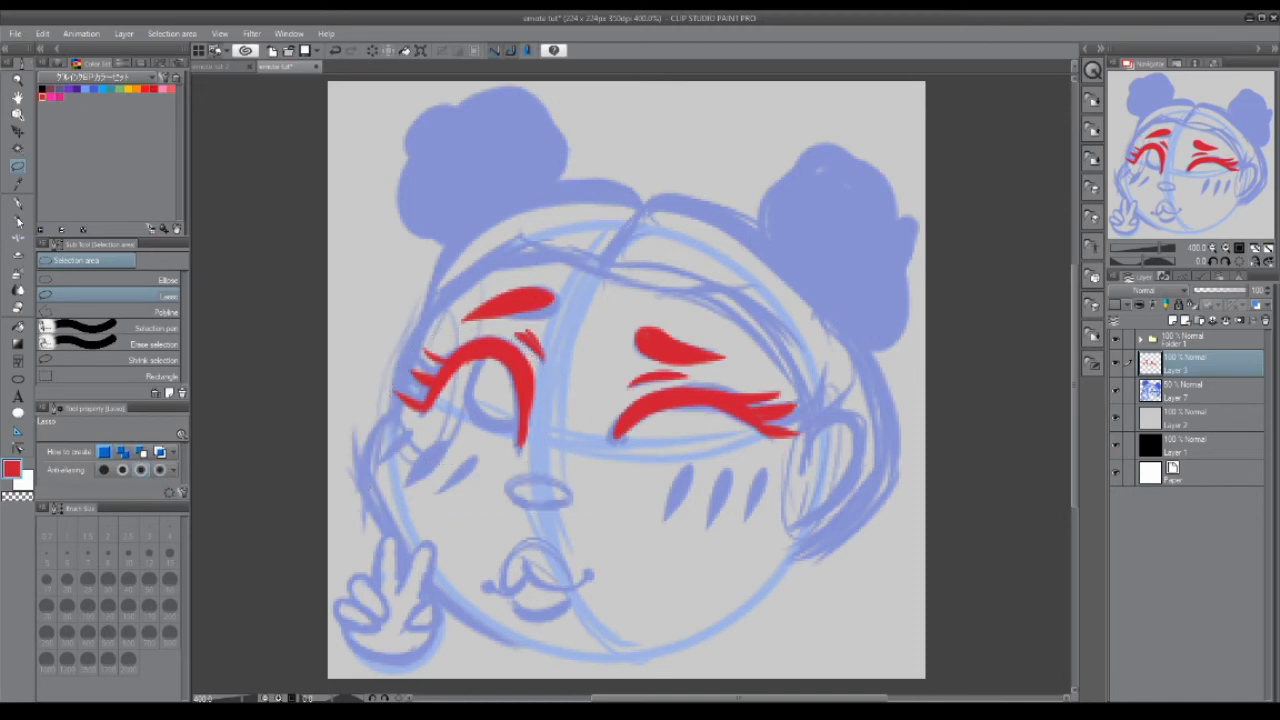
- Ink the oval iris of the open eye and the puckered lips in red with the G-pen
key("p")
left_click_drag(186, 451, 176, 468)
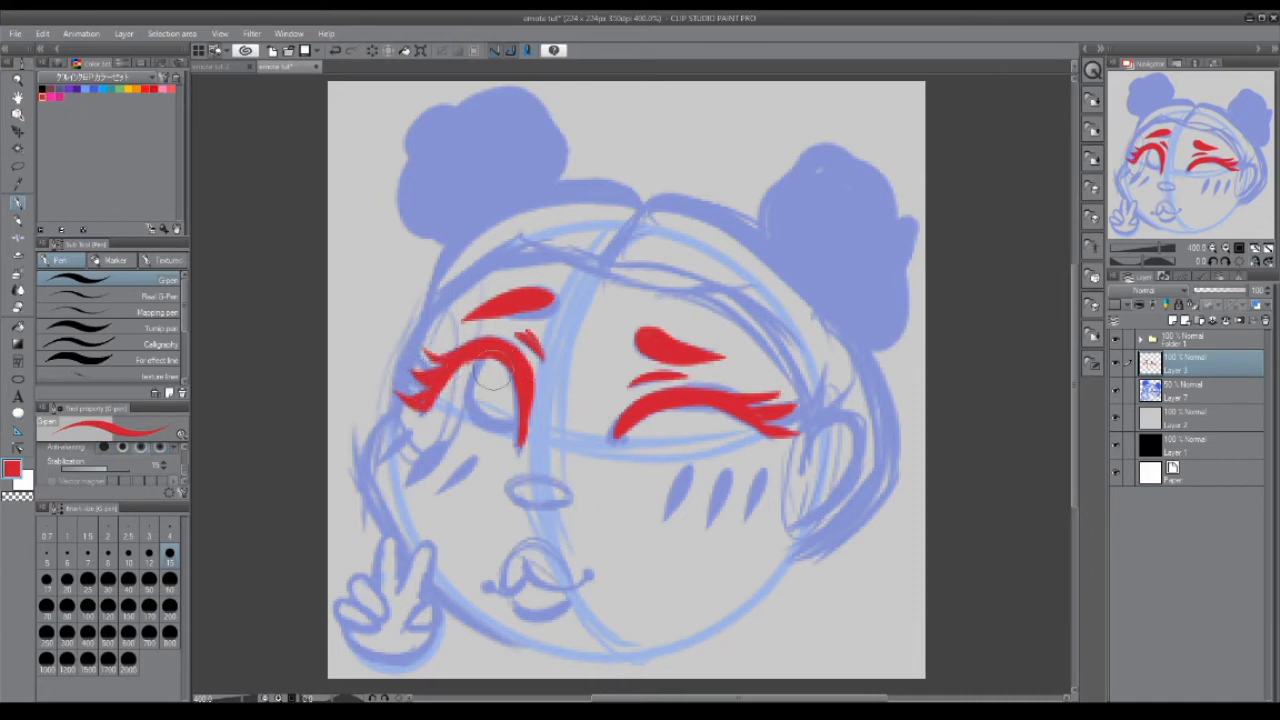
left_click_drag(490, 362, 516, 411)
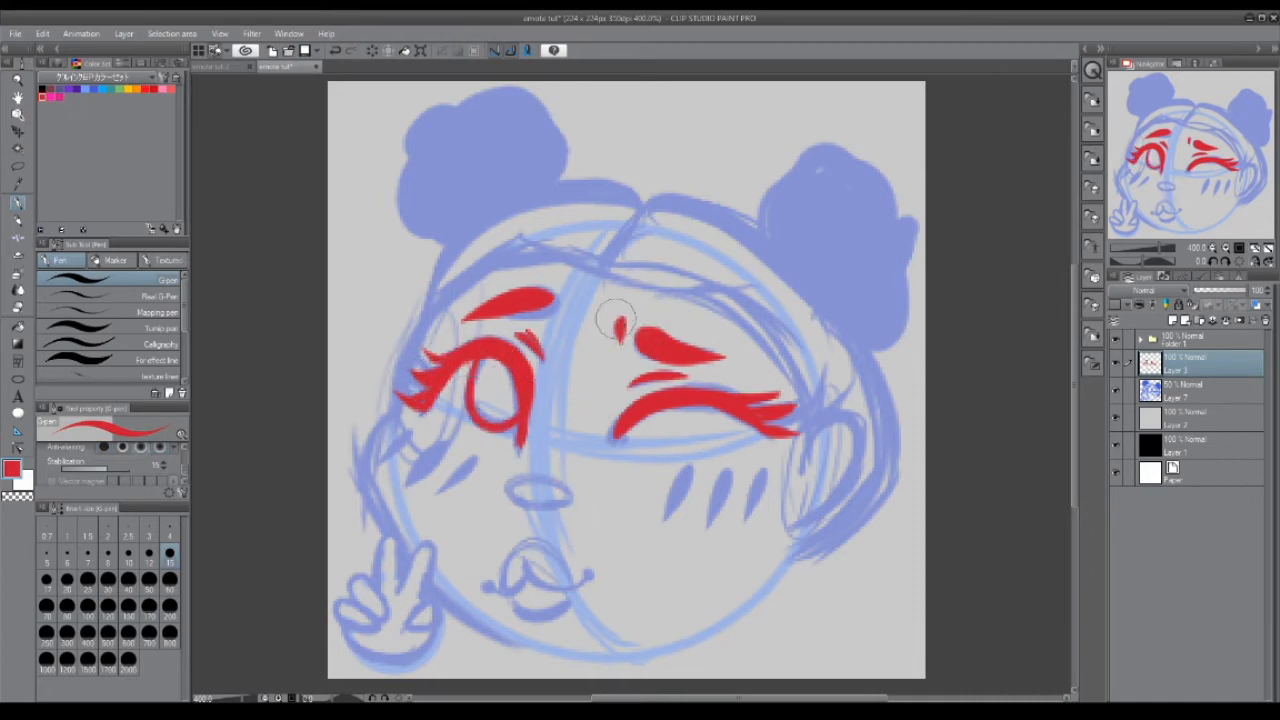
mouse_move(592, 575)
left_mouse_down()
mouse_move(566, 592)
mouse_move(522, 566)
mouse_move(569, 587)
mouse_move(489, 590)
mouse_move(540, 618)
mouse_move(570, 605)
left_mouse_up()
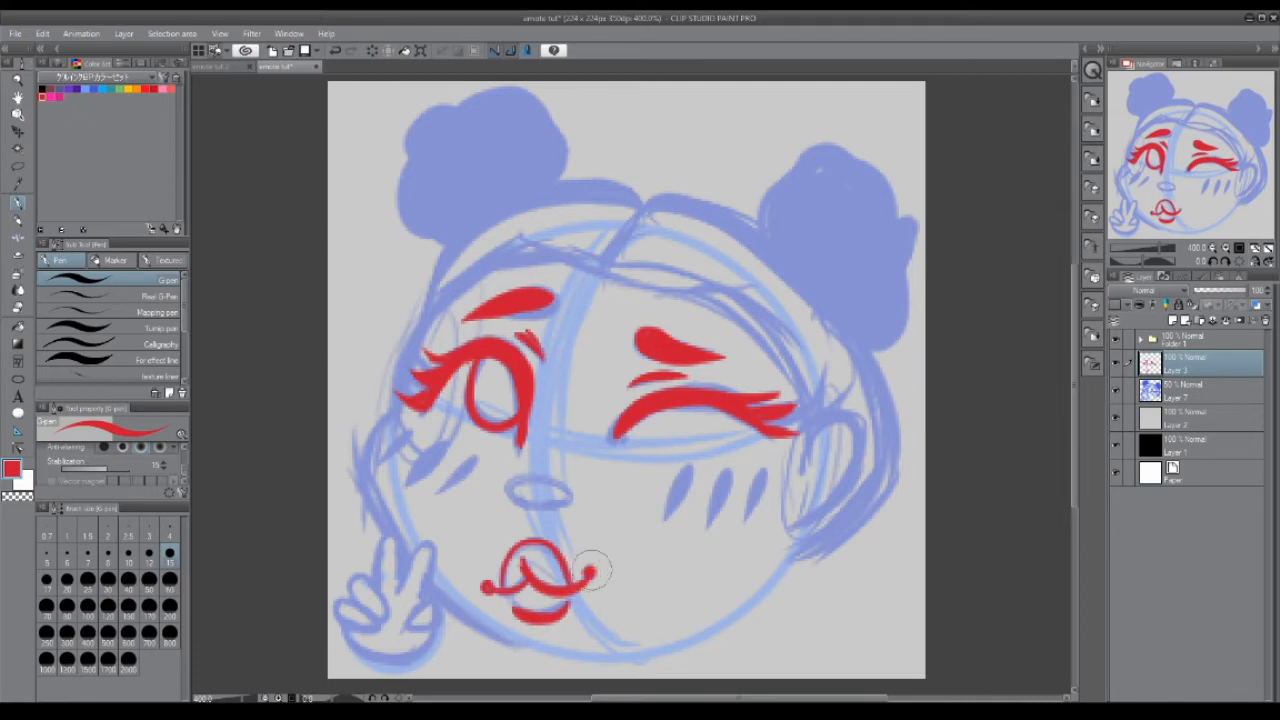
- Lasso the inked puckered lips and shift them slightly into place over the sketch
key("m")
left_click_drag(588, 533, 575, 523)
key("k")
left_click_drag(555, 588, 558, 580)
left_click(600, 671)
left_click_drag(635, 522, 627, 510)
left_click(520, 680)
left_click(432, 677)
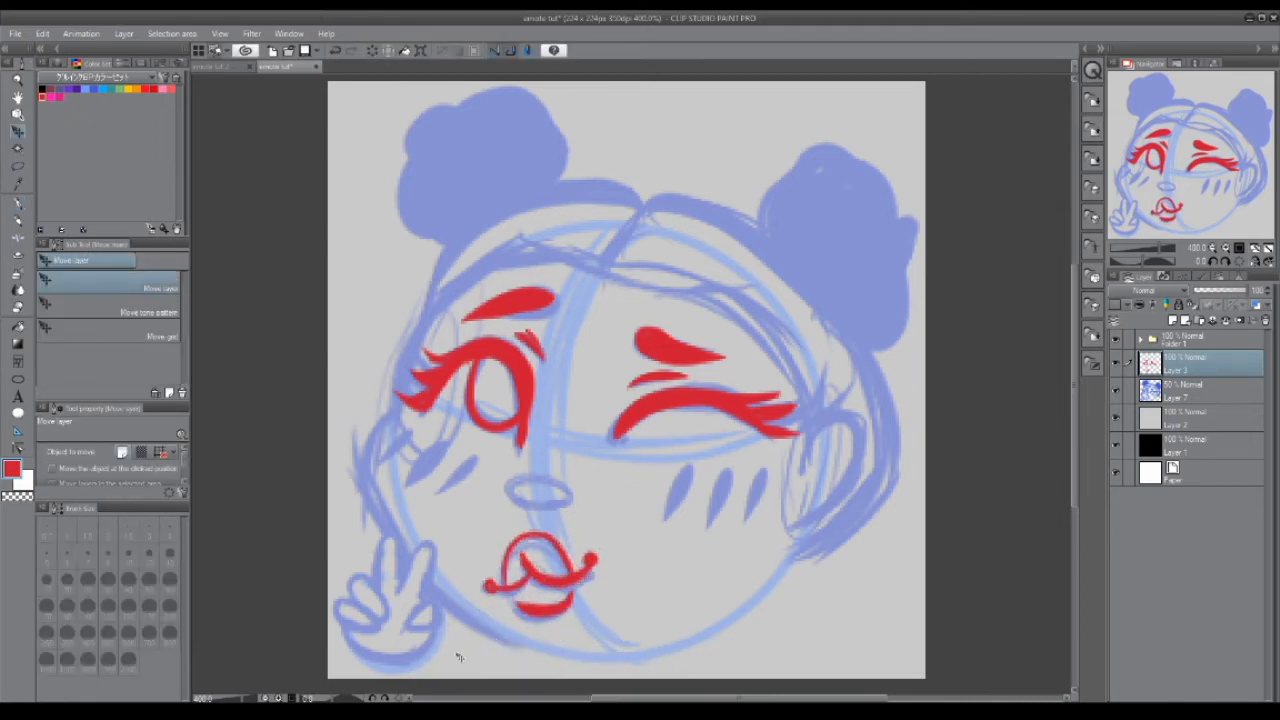
- Ink the peace-sign hand in red with the G-pen, tracing both raised fingers, the folded fingers and the palm
key("p")
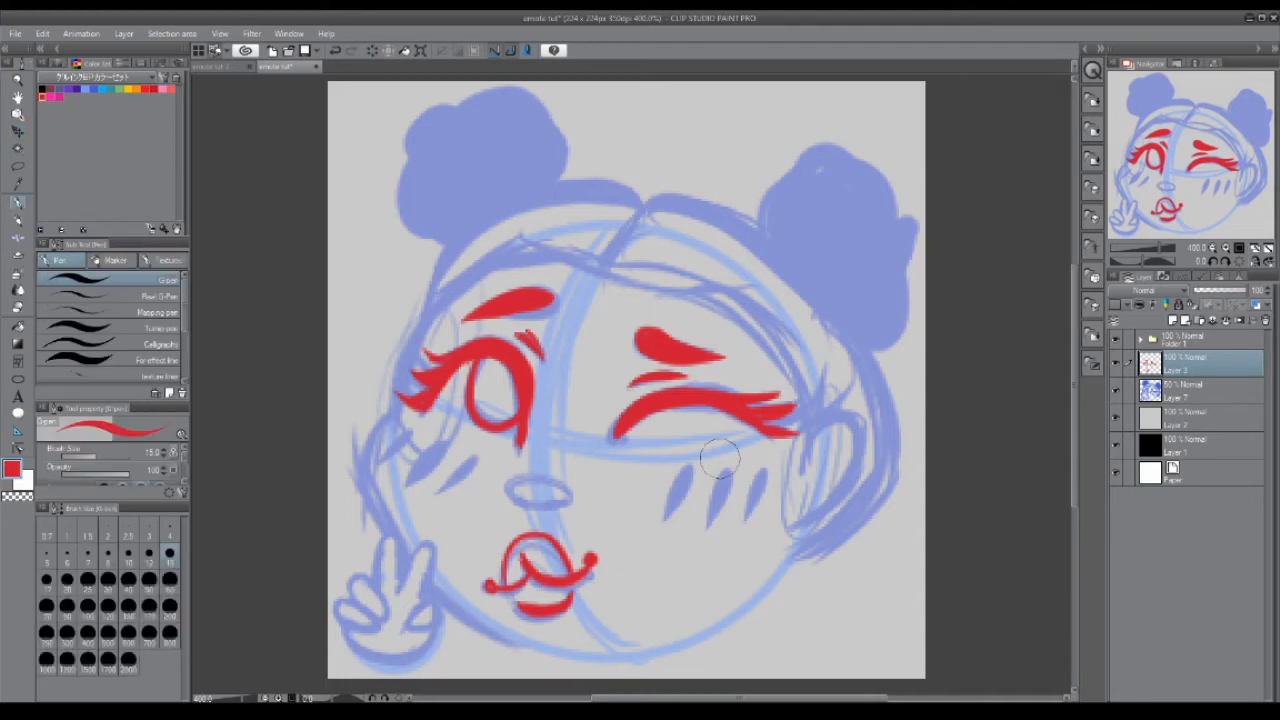
mouse_move(402, 590)
left_mouse_down()
mouse_move(425, 592)
mouse_move(434, 560)
mouse_move(425, 596)
mouse_move(437, 600)
left_mouse_up()
key("ctrl+z")
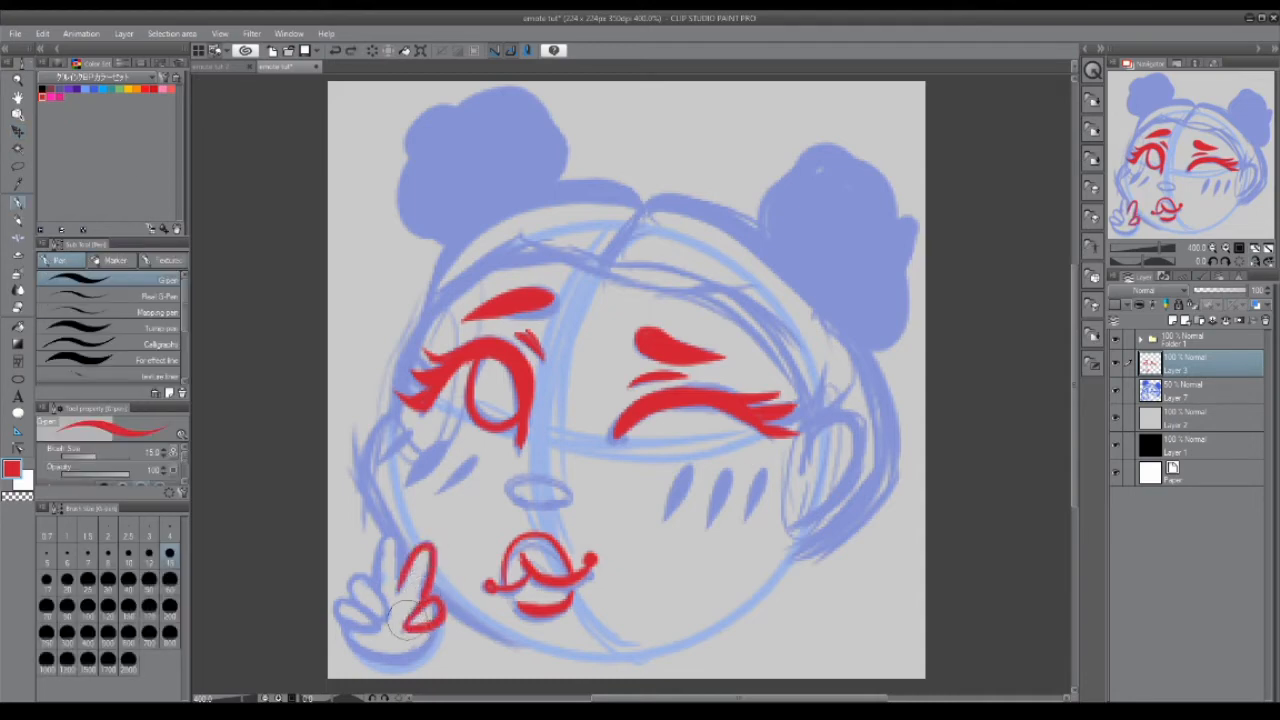
mouse_move(346, 630)
left_mouse_down()
mouse_move(422, 648)
mouse_move(340, 605)
mouse_move(385, 625)
mouse_move(365, 600)
mouse_move(388, 618)
mouse_move(372, 530)
left_mouse_up()
left_click_drag(402, 592, 386, 538)
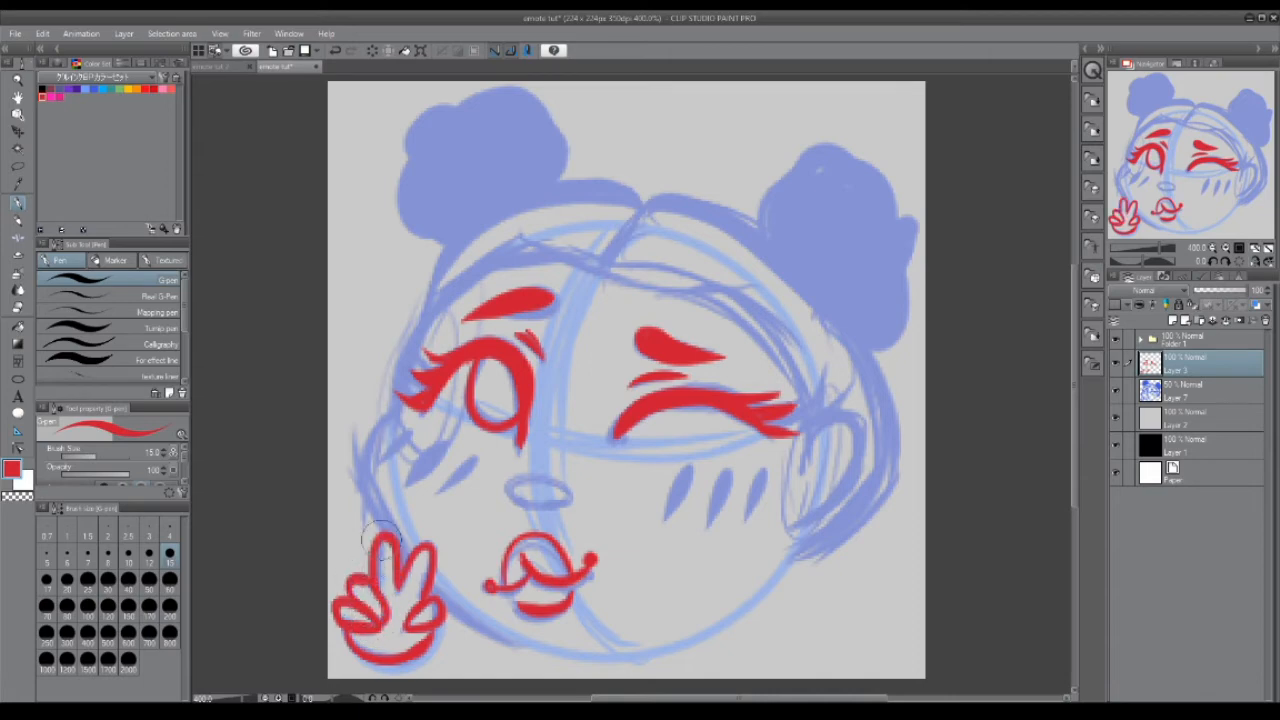
key("ctrl+z")
- Ink two small nostril marks and the slanted blush strokes on both cheeks in red
left_click_drag(512, 497, 528, 497)
left_click_drag(549, 502, 557, 500)
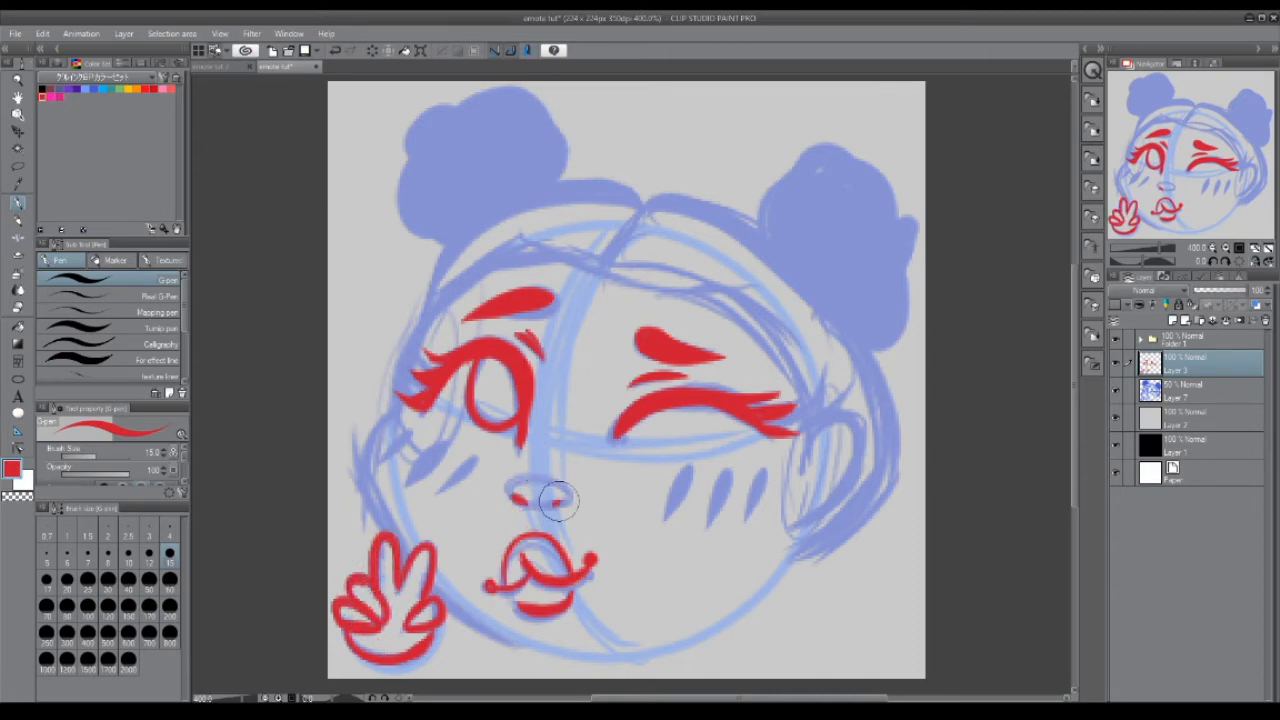
left_click_drag(664, 462, 645, 512)
mouse_move(700, 466)
left_mouse_down()
mouse_move(677, 514)
mouse_move(710, 520)
left_mouse_up()
left_click_drag(488, 444, 460, 500)
mouse_move(445, 440)
left_mouse_down()
mouse_move(412, 478)
mouse_move(386, 458)
left_mouse_up()
- Add a new layer and ink the hairline across the forehead and down both sides of the face in red
key("ctrl+shift+n")
left_click_drag(512, 230, 735, 268)
key("ctrl+z")
left_click_drag(515, 230, 725, 266)
mouse_move(545, 255)
left_mouse_down()
mouse_move(440, 310)
mouse_move(418, 338)
mouse_move(716, 285)
mouse_move(812, 428)
mouse_move(682, 290)
mouse_move(812, 445)
mouse_move(680, 287)
left_mouse_up()
key("ctrl+z")
key("ctrl+z")
key("ctrl+z")
key("ctrl+z")
key("ctrl+z")
key("ctrl+z")
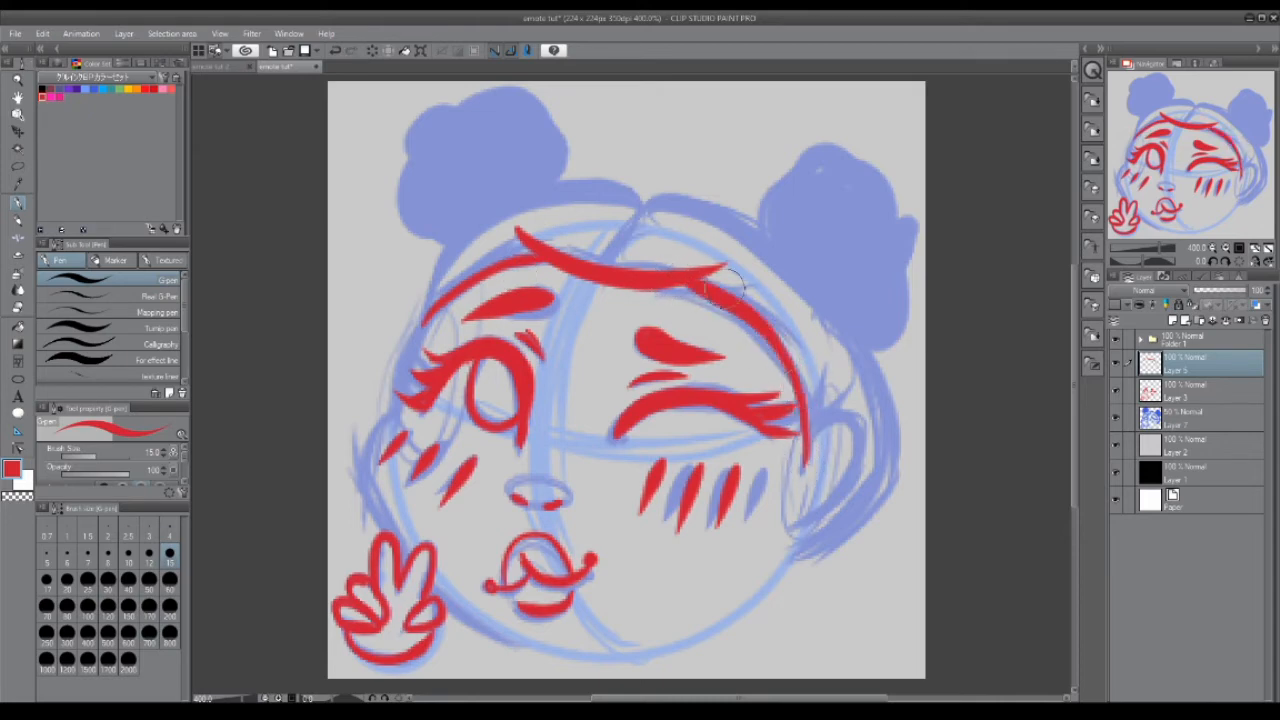
key("ctrl+z")
- Ink the ear outline, the parting with the crown line beside it, and the hair curve behind the ear in red
mouse_move(808, 451)
left_mouse_down()
mouse_move(817, 443)
mouse_move(804, 522)
mouse_move(804, 464)
mouse_move(849, 480)
mouse_move(800, 526)
mouse_move(866, 440)
left_mouse_up()
key("ctrl+z")
key("ctrl+z")
mouse_move(602, 262)
left_mouse_down()
mouse_move(638, 208)
mouse_move(714, 201)
mouse_move(604, 258)
left_mouse_up()
left_click_drag(684, 191, 776, 244)
mouse_move(838, 342)
left_mouse_down()
mouse_move(892, 385)
mouse_move(880, 500)
left_mouse_up()
left_click_drag(868, 513, 747, 601)
- Set the G-pen stabilization to 25 and try inking the temple and cheek contour beside the open eye
scroll(112, 467, "down", 2)
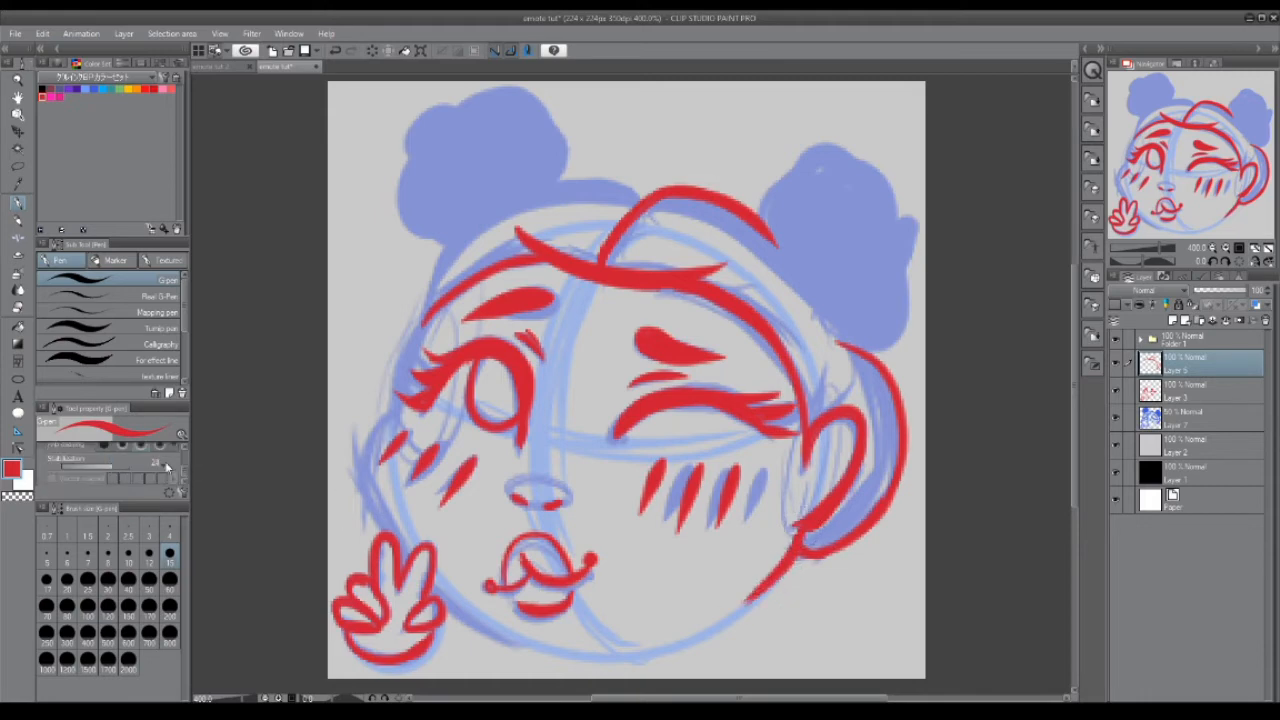
left_click_drag(398, 411, 424, 325)
key("ctrl+z")
key("ctrl+z")
left_click_drag(398, 408, 432, 312)
key("ctrl+z")
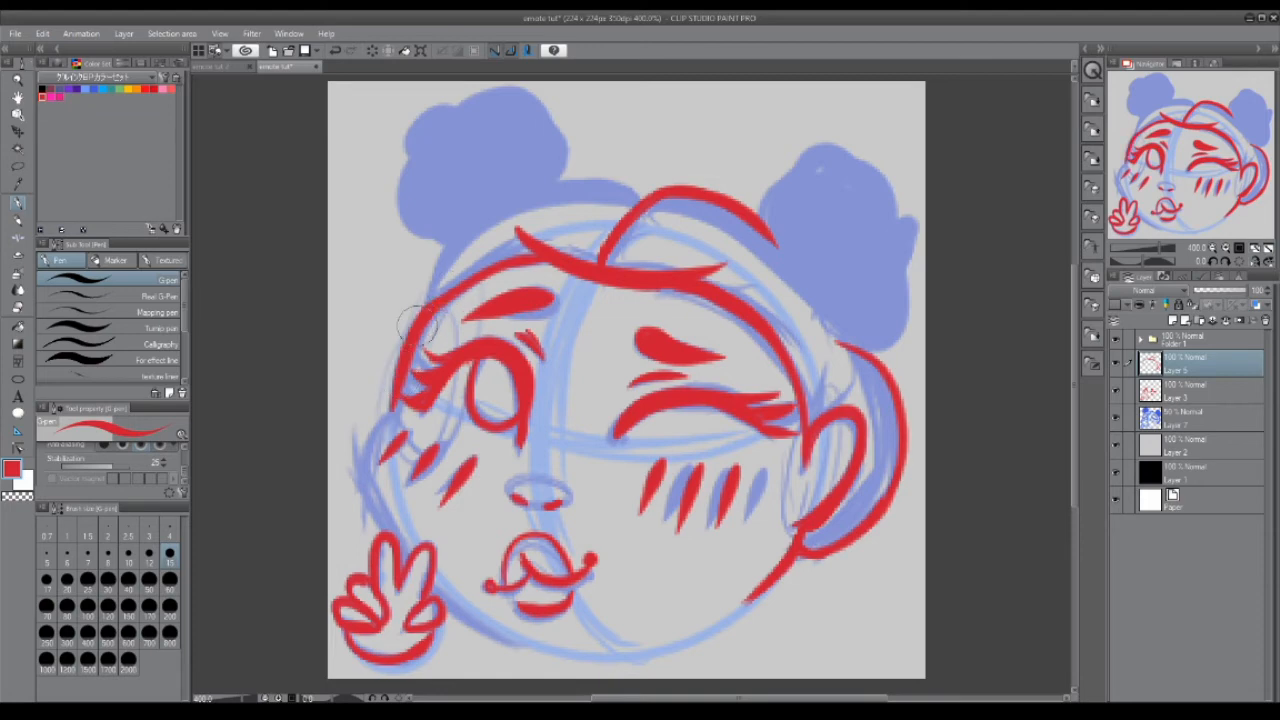
left_click_drag(390, 410, 418, 532)
key("ctrl+z")
key("ctrl+z")
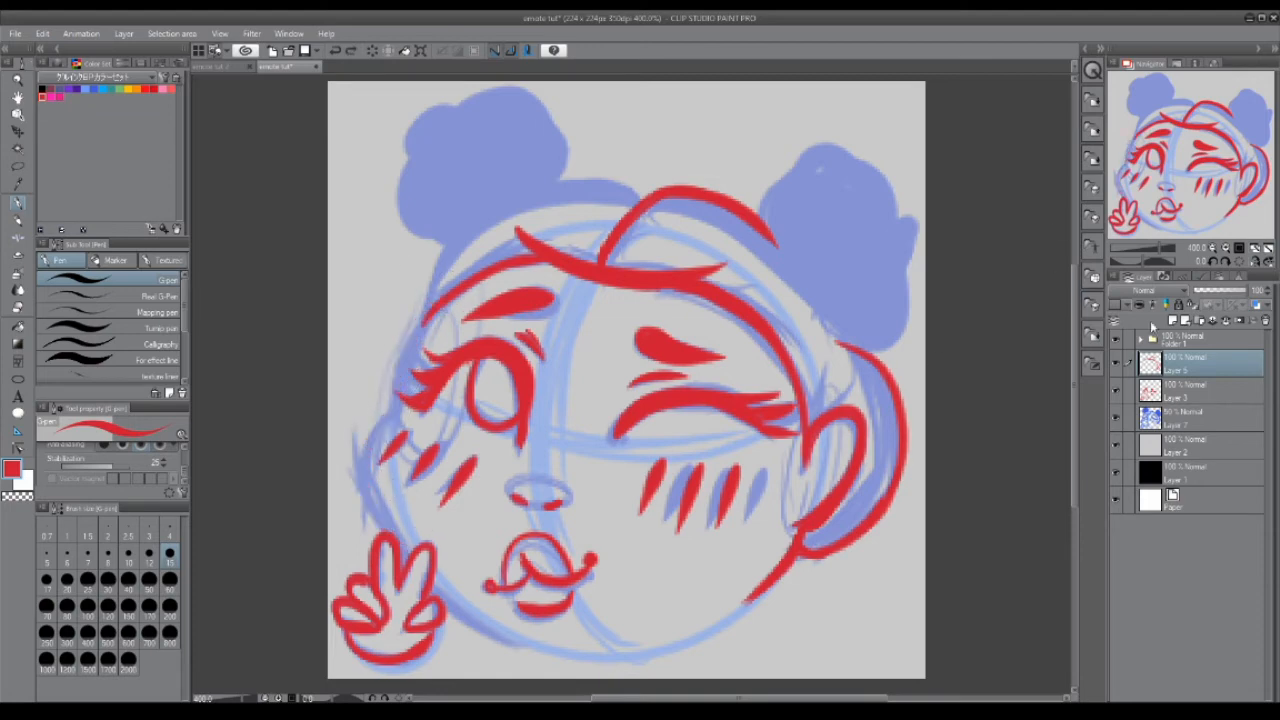
- Add a new layer and ink the cheek contour on the open-eye side and the jaw below the ear
left_click(1173, 320)
mouse_move(383, 430)
left_mouse_down()
mouse_move(362, 540)
mouse_move(428, 590)
mouse_move(575, 652)
left_mouse_up()
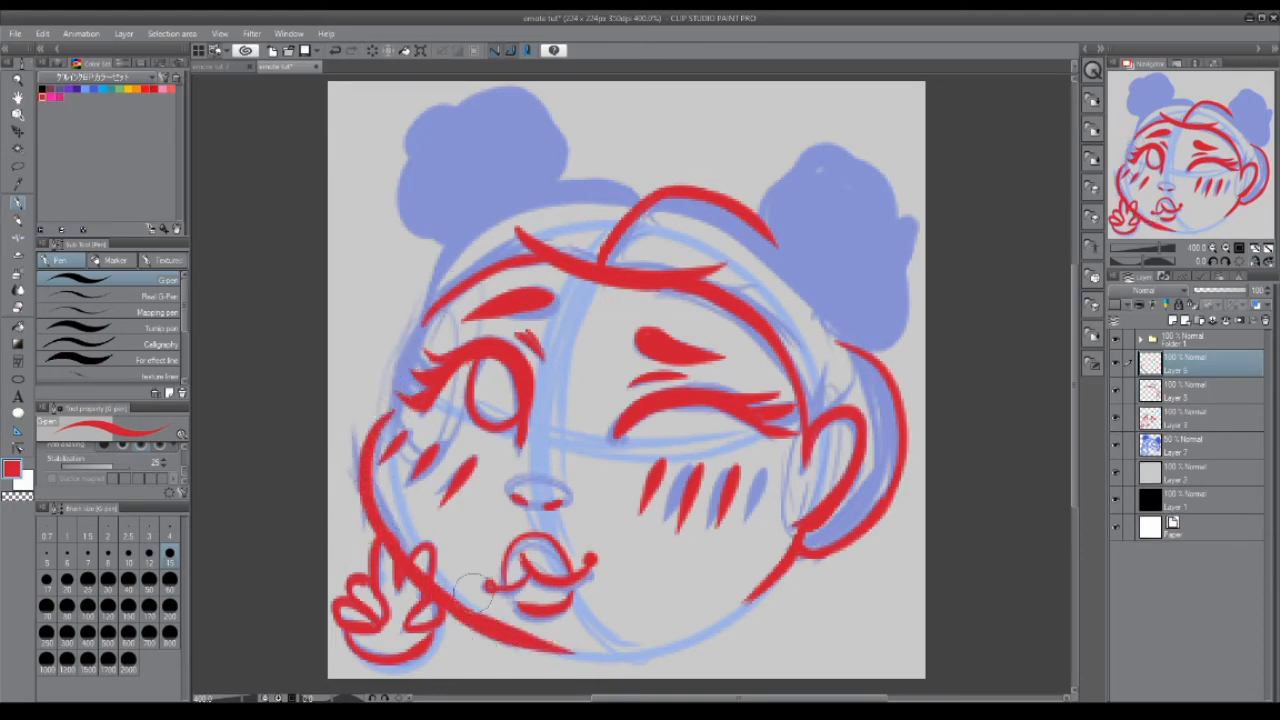
left_click_drag(806, 526, 660, 650)
key("ctrl+z")
left_click_drag(800, 532, 665, 642)
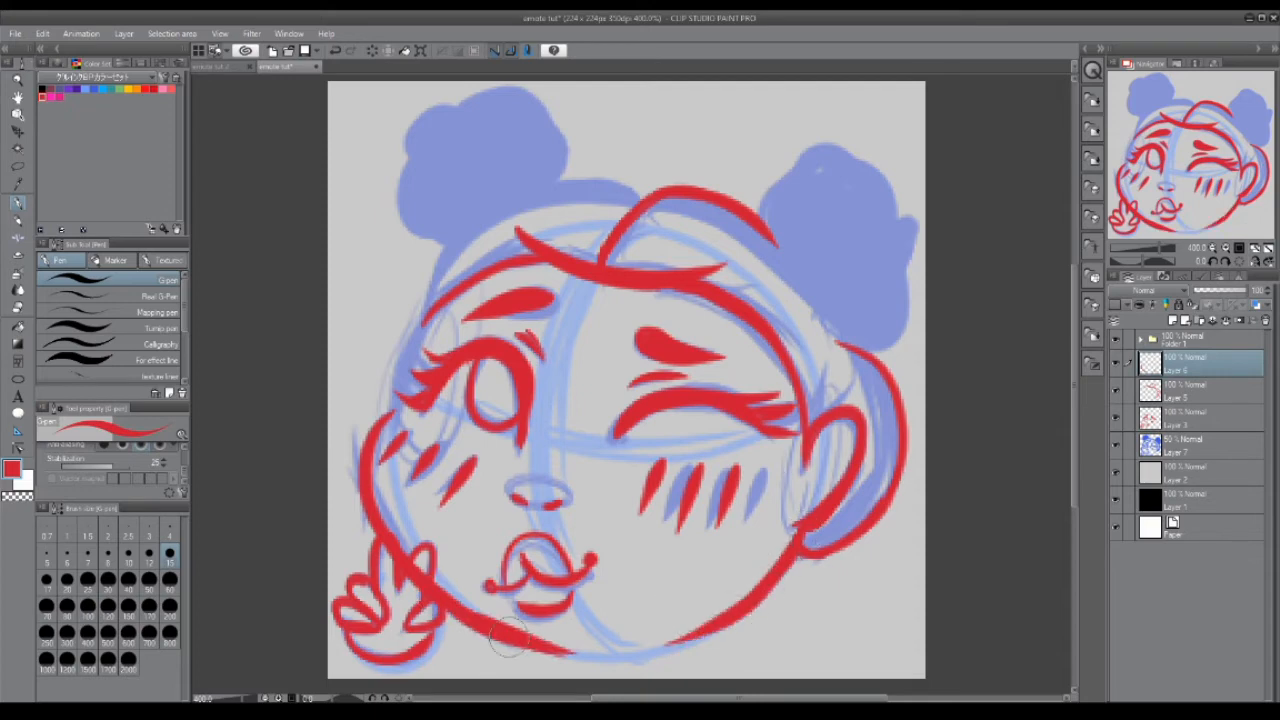
- Ink a curved chin line that joins the cheek contour to the jaw in red
left_click_drag(524, 627, 680, 640)
key("ctrl+z")
left_click_drag(556, 650, 704, 630)
key("ctrl+z")
mouse_move(538, 643)
left_mouse_down()
mouse_move(716, 627)
mouse_move(648, 645)
mouse_move(722, 608)
left_mouse_up()
left_click_drag(466, 614, 641, 650)
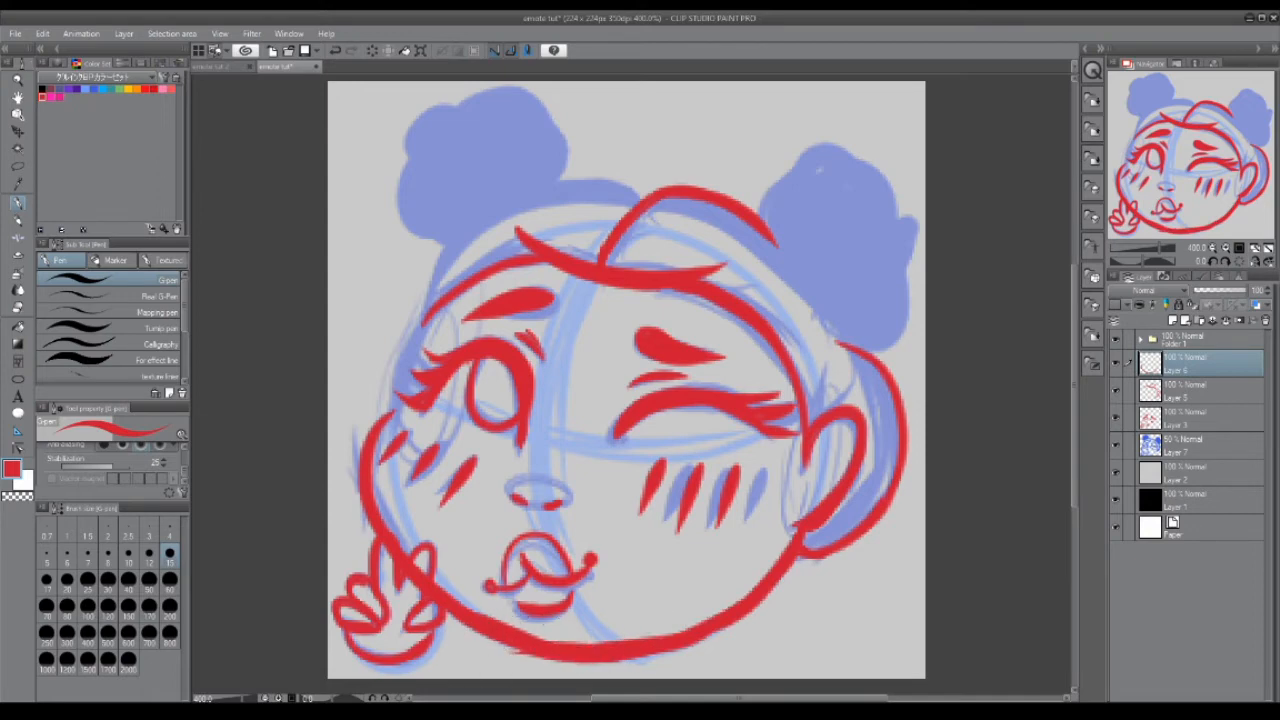
- Ink the temple, the head side and crown hair, and the scalloped hair bun above the open eye in red
left_click_drag(434, 314, 383, 421)
left_click_drag(462, 230, 415, 328)
mouse_move(555, 180)
left_mouse_down()
mouse_move(600, 174)
mouse_move(636, 195)
left_mouse_up()
mouse_move(410, 155)
left_mouse_down()
mouse_move(405, 123)
mouse_move(419, 152)
mouse_move(543, 150)
mouse_move(561, 132)
mouse_move(552, 185)
mouse_move(402, 218)
mouse_move(434, 243)
mouse_move(472, 214)
mouse_move(548, 190)
mouse_move(562, 160)
left_mouse_up()
left_click_drag(492, 240, 472, 232)
- Ink the hair bun above the winking eye in red, with a scalloped outline and inner curl lines
mouse_move(765, 240)
left_mouse_down()
mouse_move(813, 170)
mouse_move(861, 203)
mouse_move(877, 163)
mouse_move(893, 237)
mouse_move(873, 285)
left_mouse_up()
key("ctrl+z")
mouse_move(912, 225)
left_mouse_down()
mouse_move(876, 290)
mouse_move(906, 271)
mouse_move(886, 290)
left_mouse_up()
key("ctrl+z")
key("ctrl+z")
mouse_move(838, 342)
left_mouse_down()
mouse_move(896, 345)
mouse_move(906, 314)
mouse_move(888, 318)
left_mouse_up()
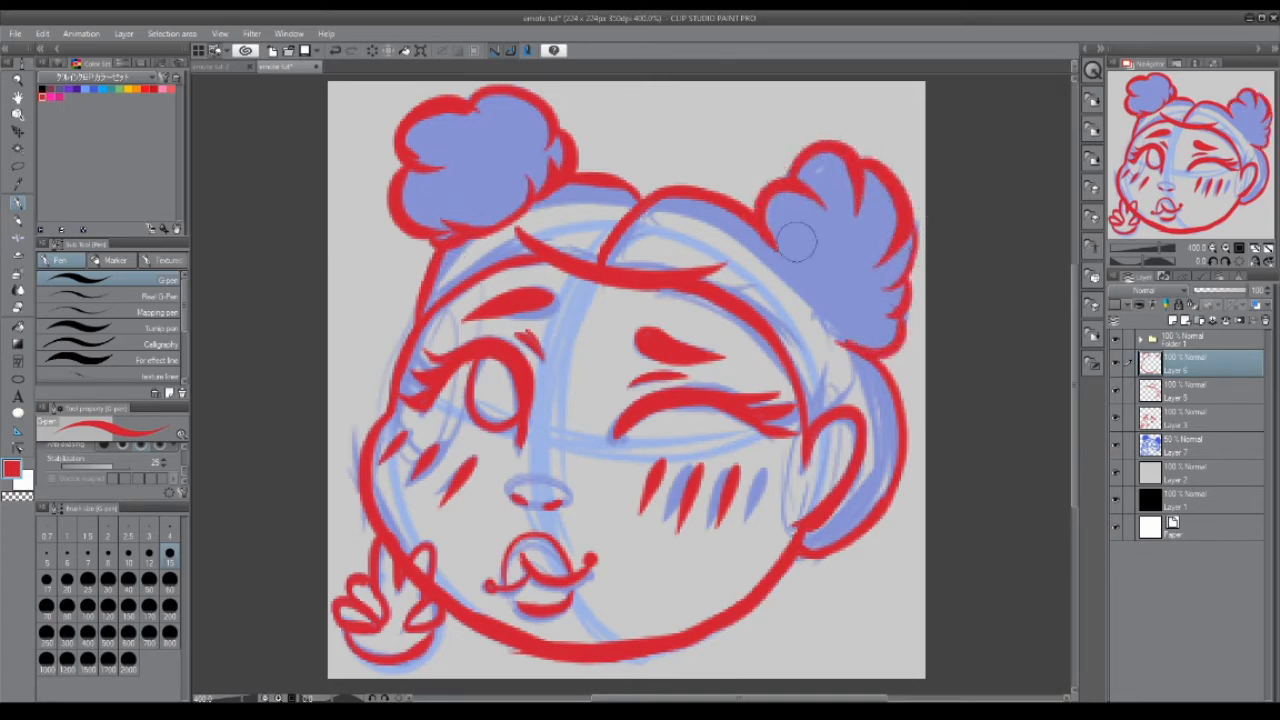
left_click_drag(782, 232, 827, 272)
left_click_drag(855, 346, 843, 293)
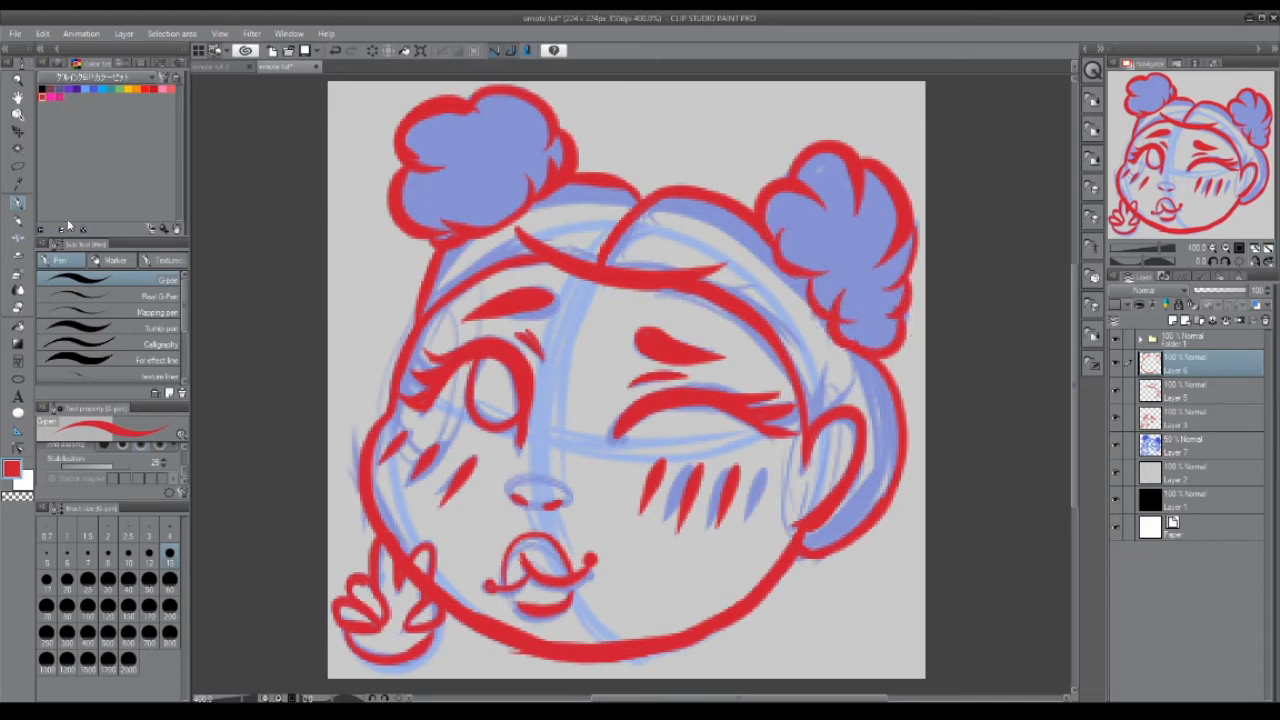
- Erase the face contour where it crosses the peace-sign hand
key("e")
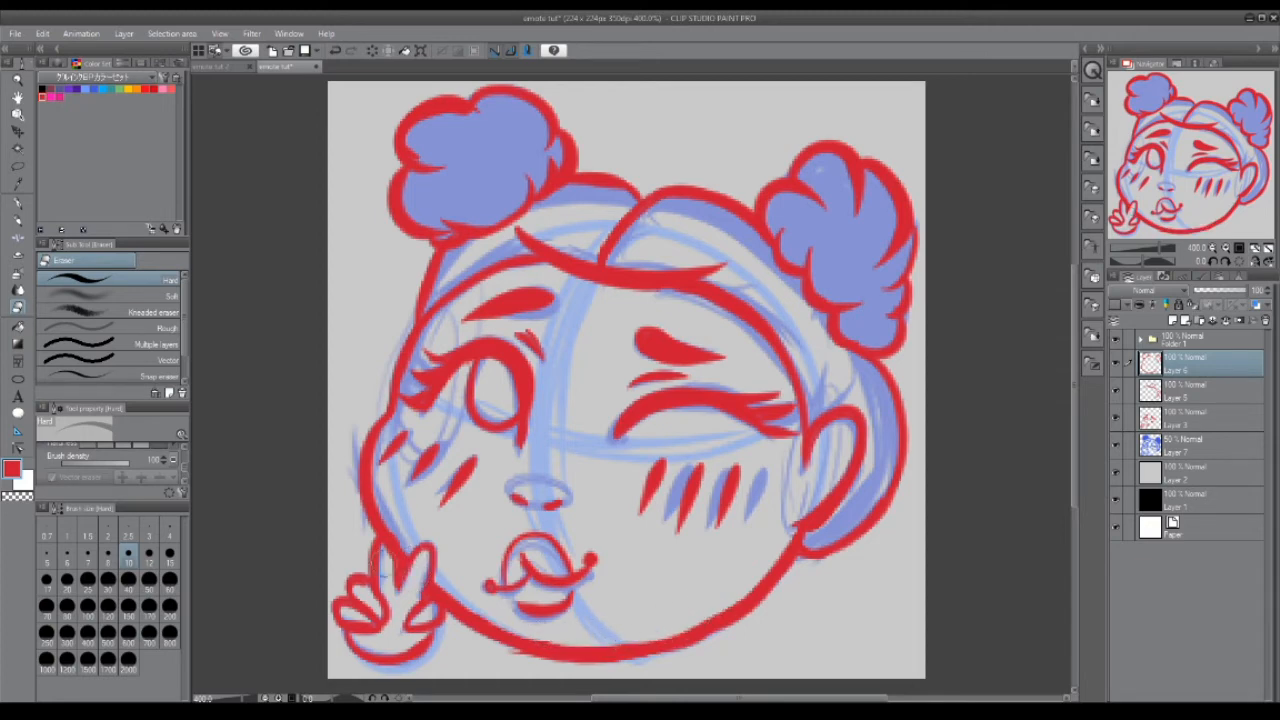
left_click(18, 205)
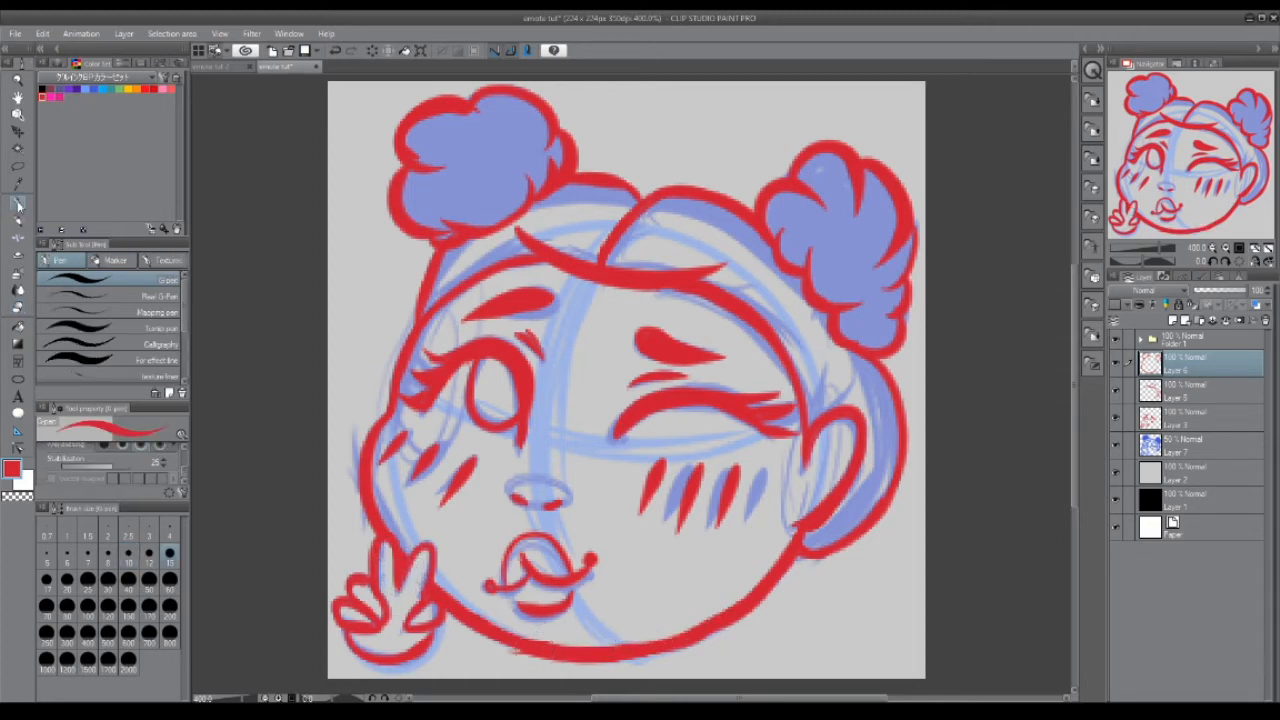
key("e")
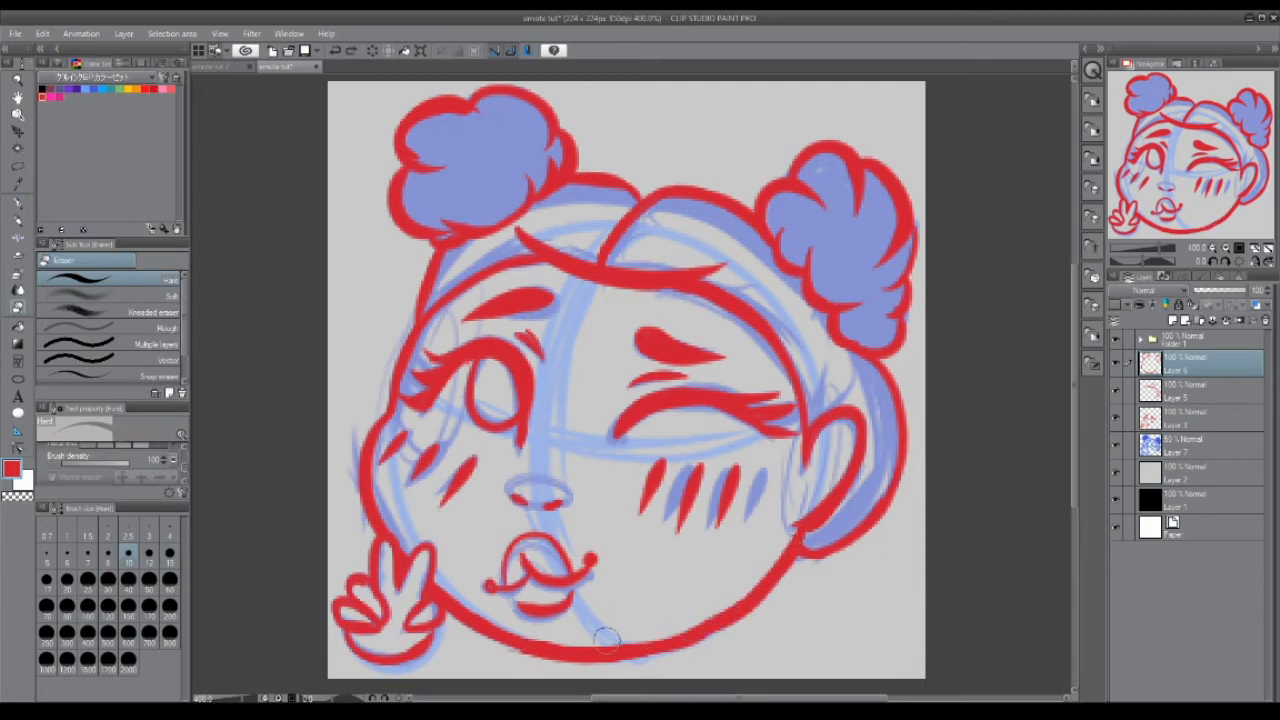
- Try to reshape the lower jaw curve with a lassoed transform and a redrawn stroke
key("m")
left_click_drag(740, 576, 732, 580)
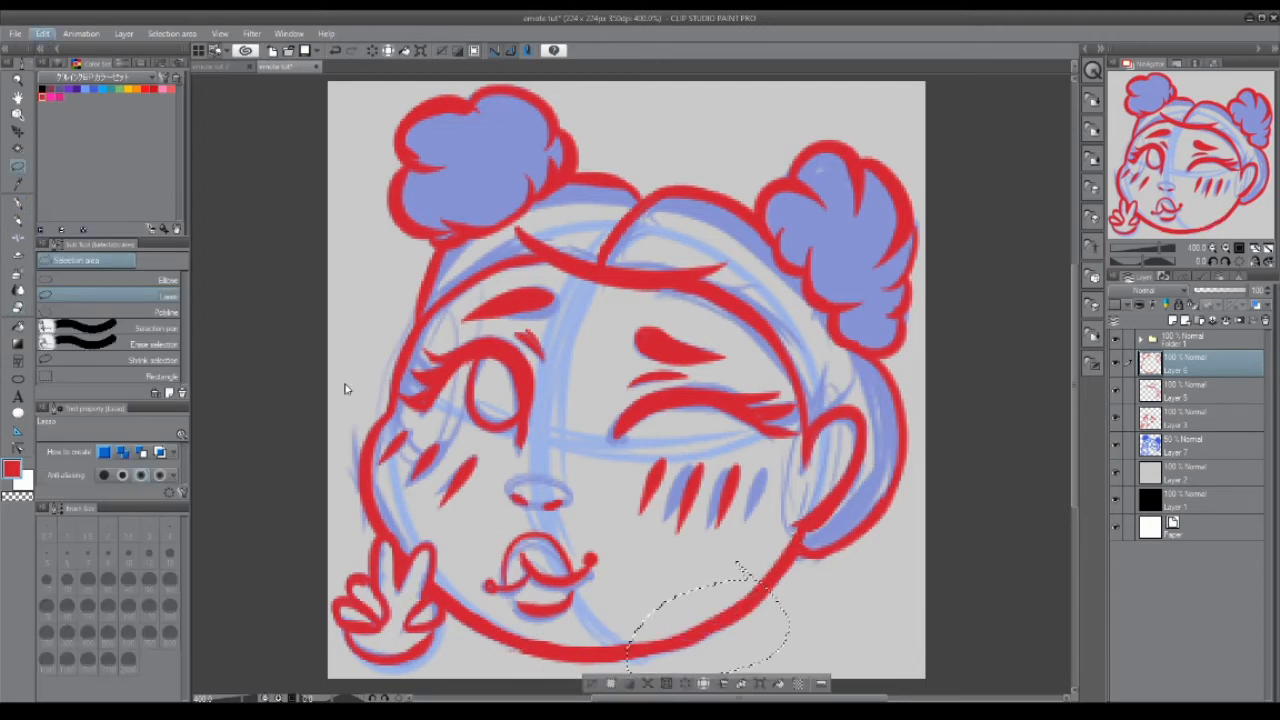
key("ctrl+t")
key("Return")
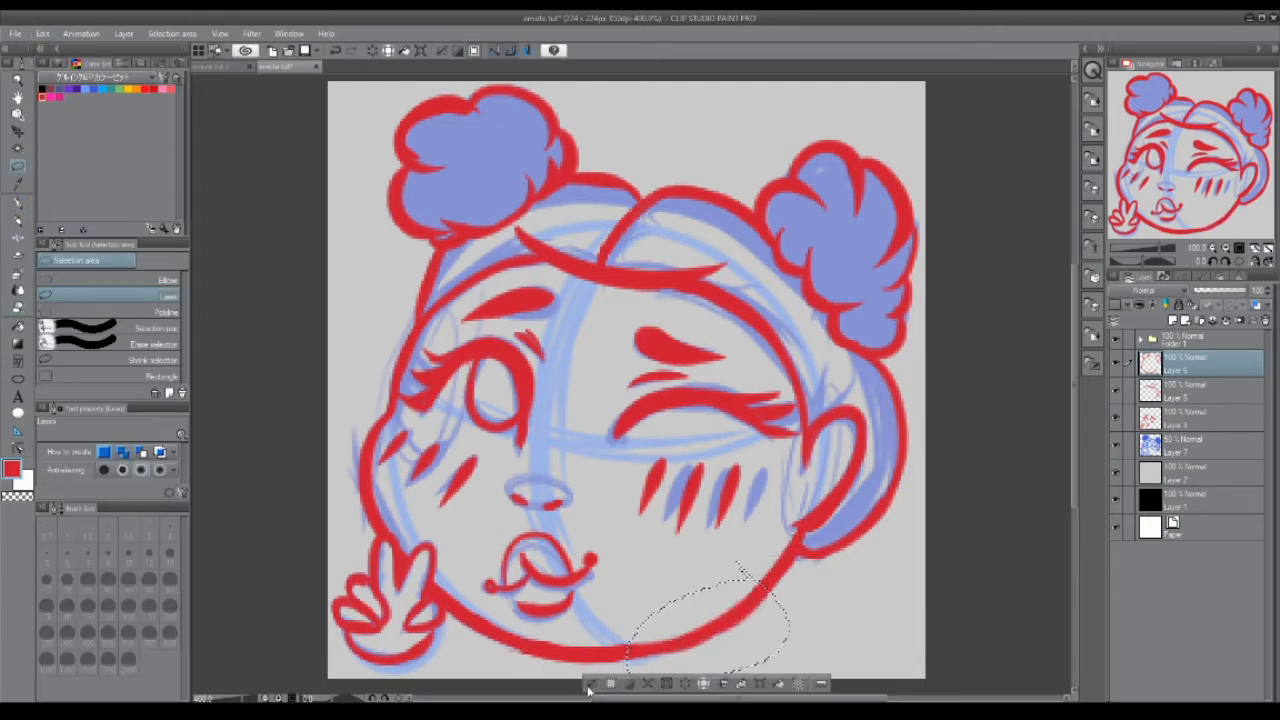
key("ctrl+d")
key("p")
key("ctrl+z")
key("ctrl+z")
left_click_drag(757, 593, 652, 652)
key("ctrl+z")
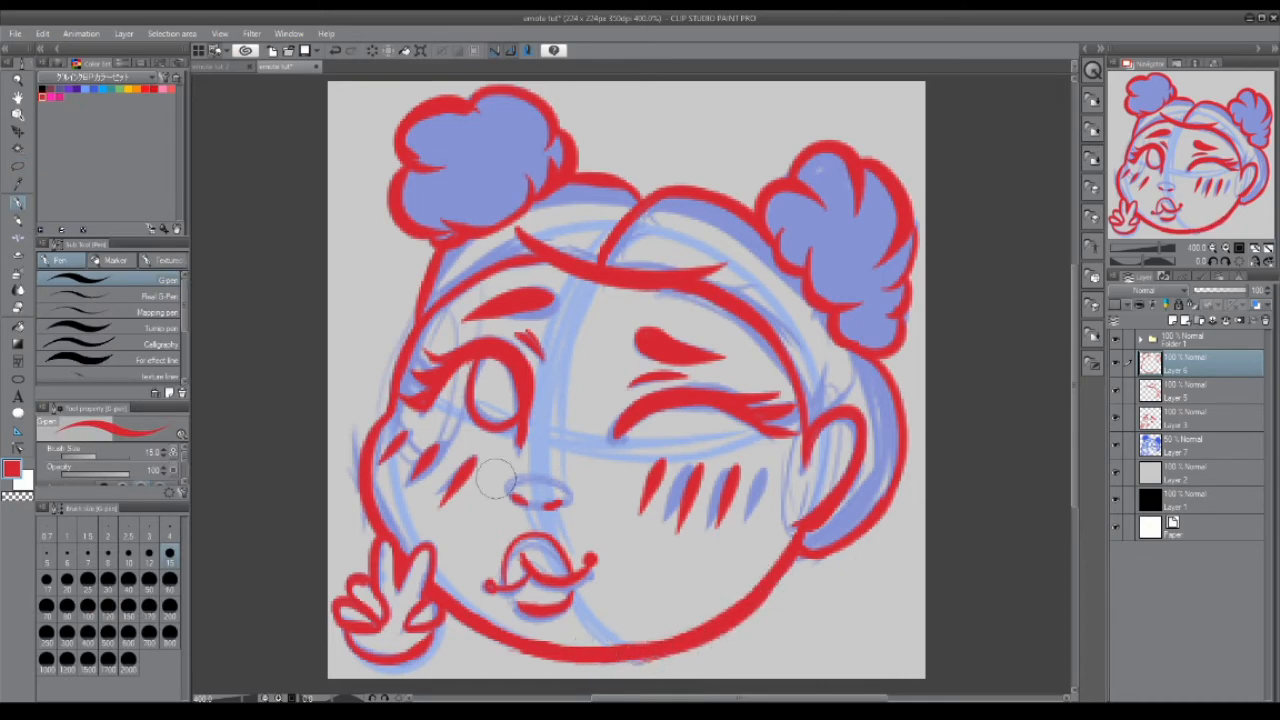
- Ink a small lower-lid line beneath the winking eye and the inner folds of the ear in red
key("e")
key("p")
left_click_drag(651, 223, 752, 257)
key("ctrl+z")
left_click_drag(672, 426, 716, 423)
left_click_drag(842, 435, 812, 492)
key("ctrl+z")
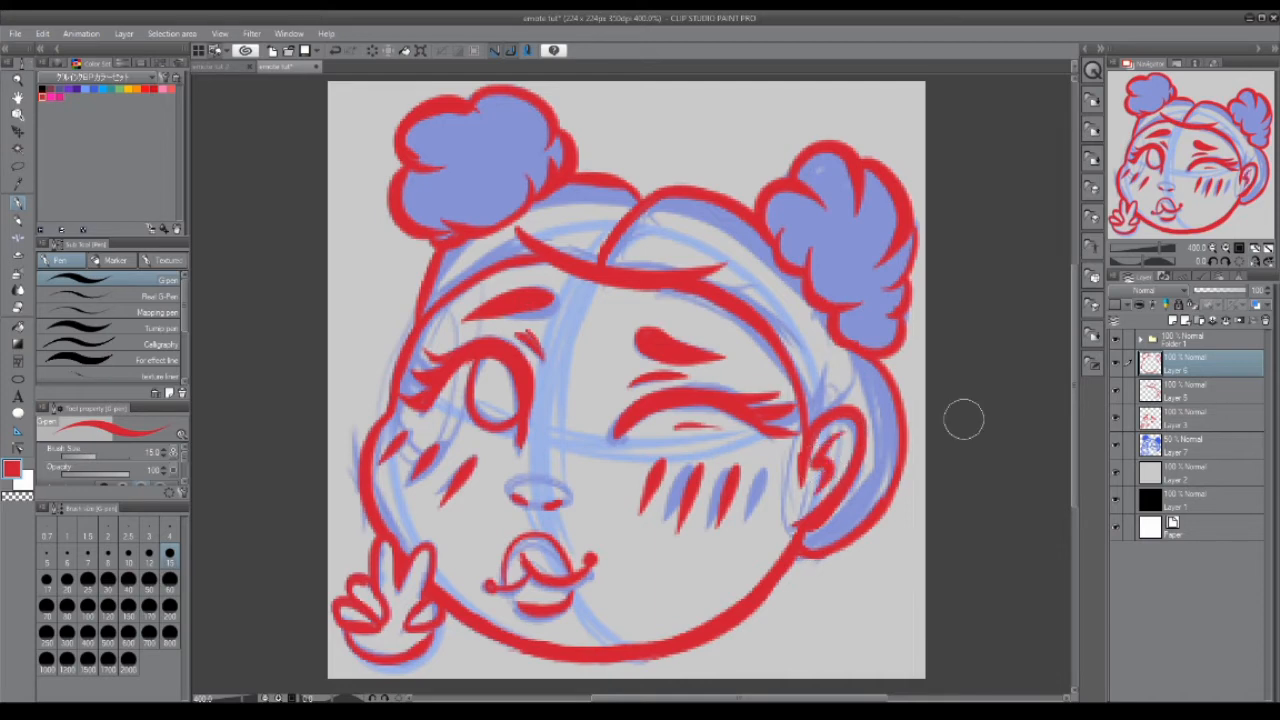
- Select the red line art layers from Layer 6 down to Layer 3 and merge them into one
left_click(1182, 423)
left_click(1177, 367)
left_click(1179, 427, "shift")
key("shift+alt+e")
- Recolour the line art black by filling a new layer clipped to it with black
left_click(1173, 322)
left_click(1140, 306)
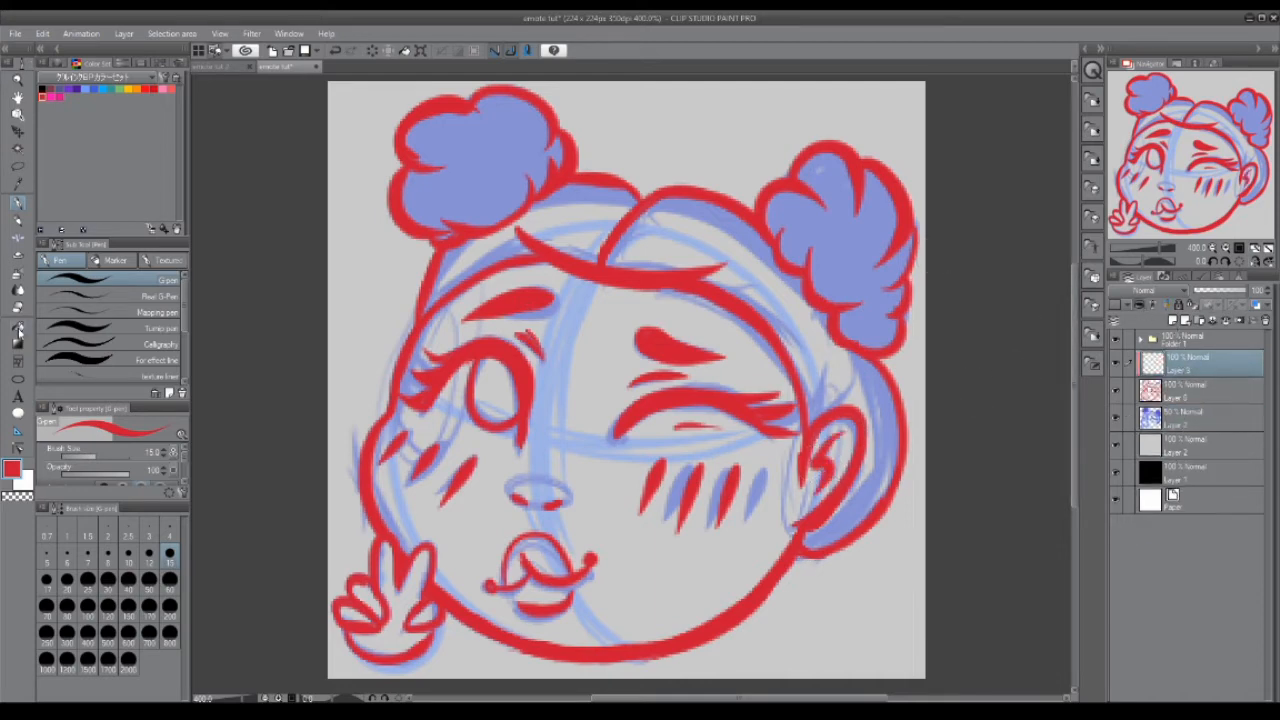
left_click(18, 328)
left_click(42, 90)
left_click(627, 626)
- Switch to the red G-pen on the line art layer, and merge the clipped black layer down into it
left_click(1190, 390)
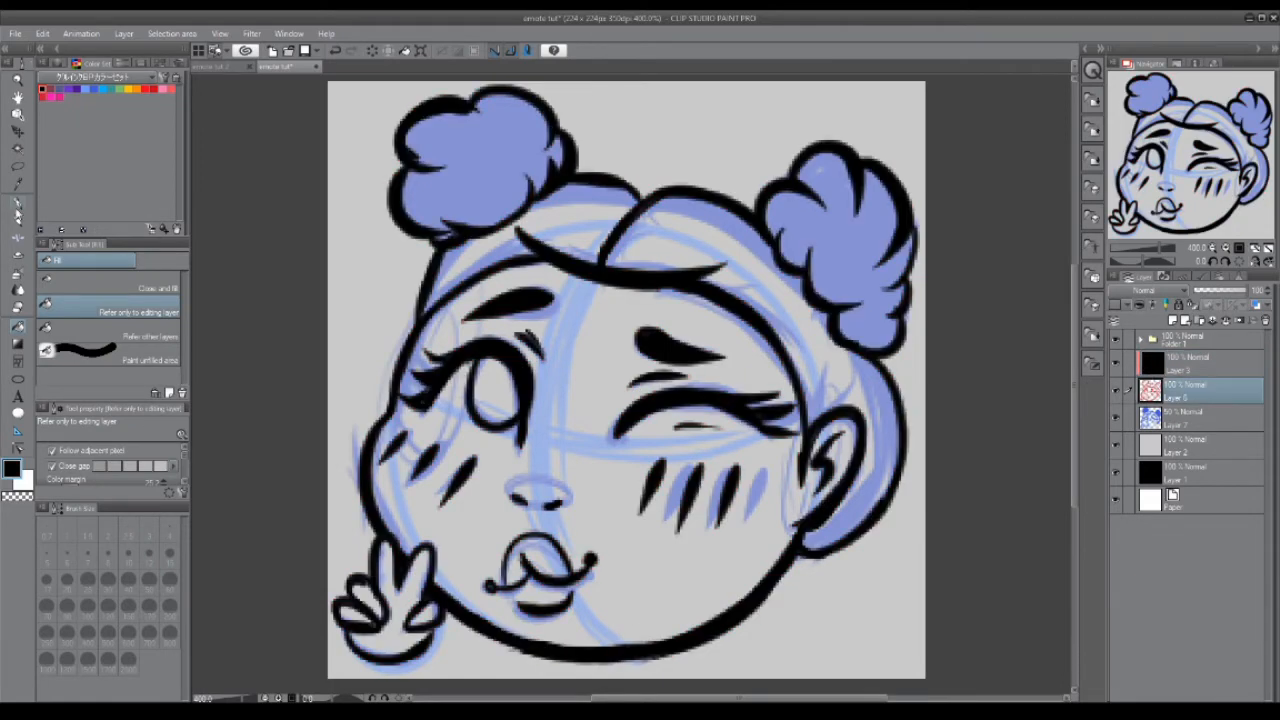
left_click(17, 203)
left_click(40, 89)
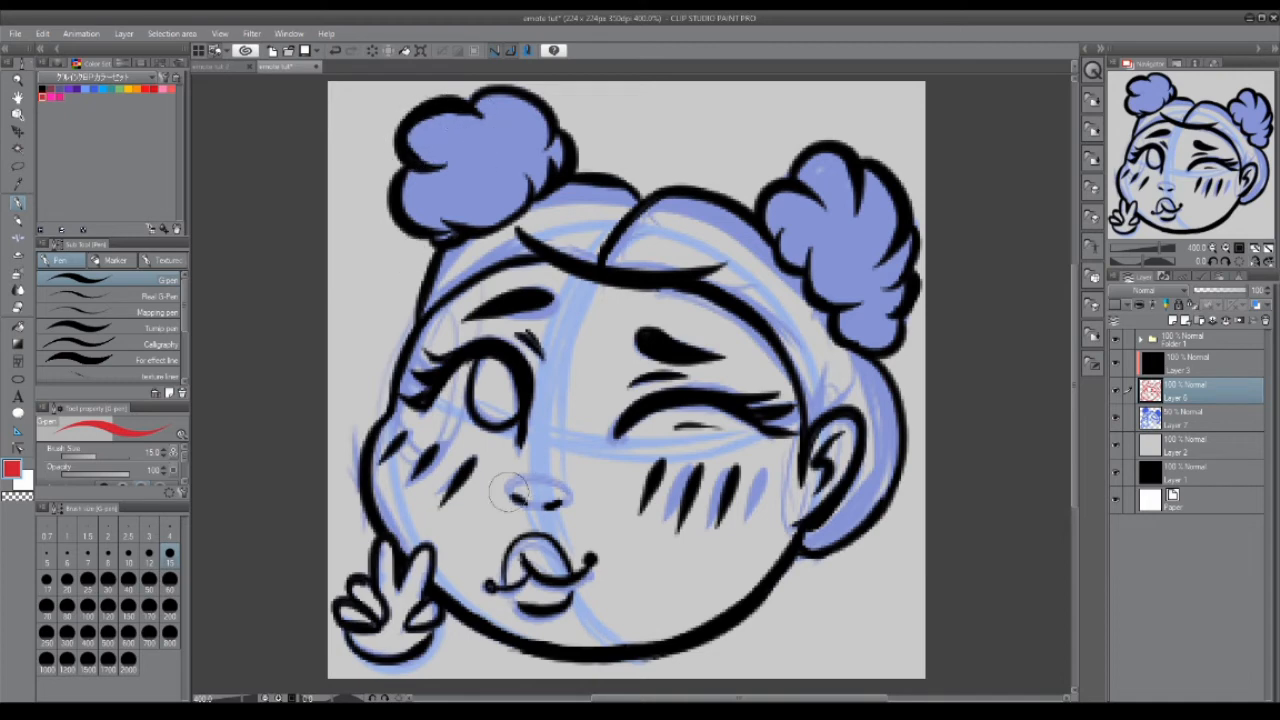
left_click(1192, 365)
key("ctrl+e")
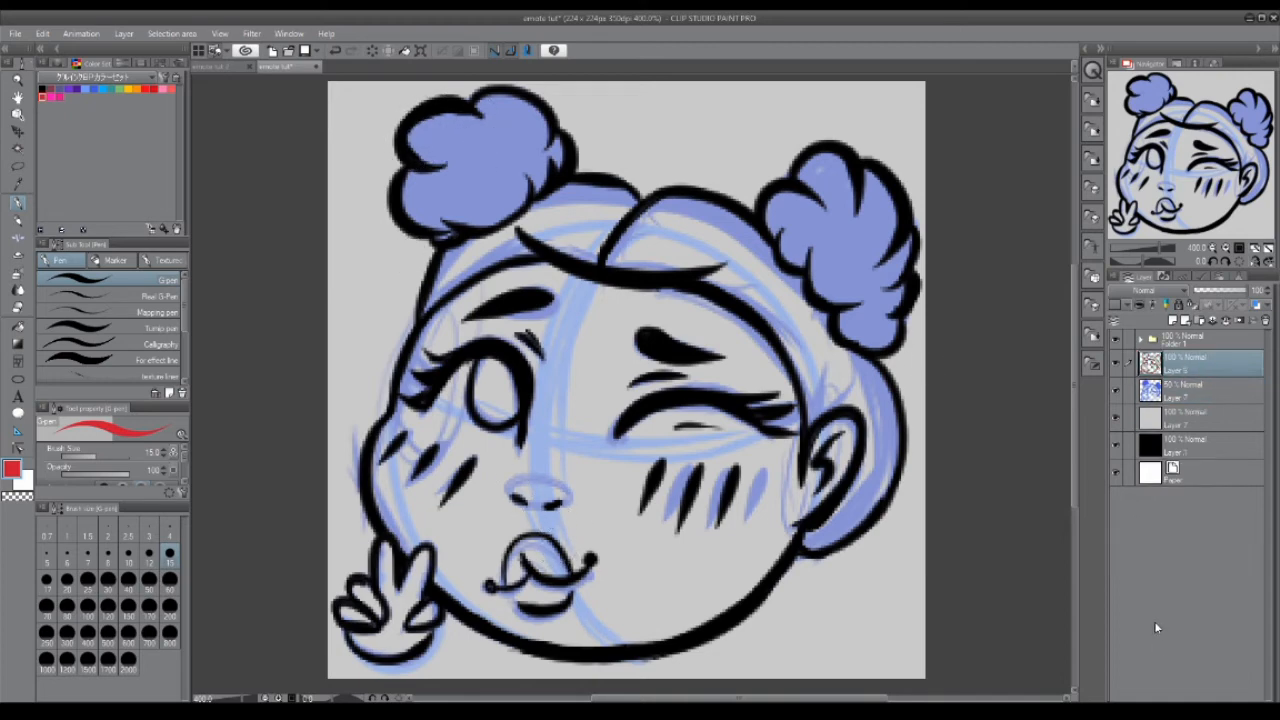
- Sample the black line colour, then erase and redraw the underside of the hair bun above the winking eye
left_click(902, 329, "alt")
key("e")
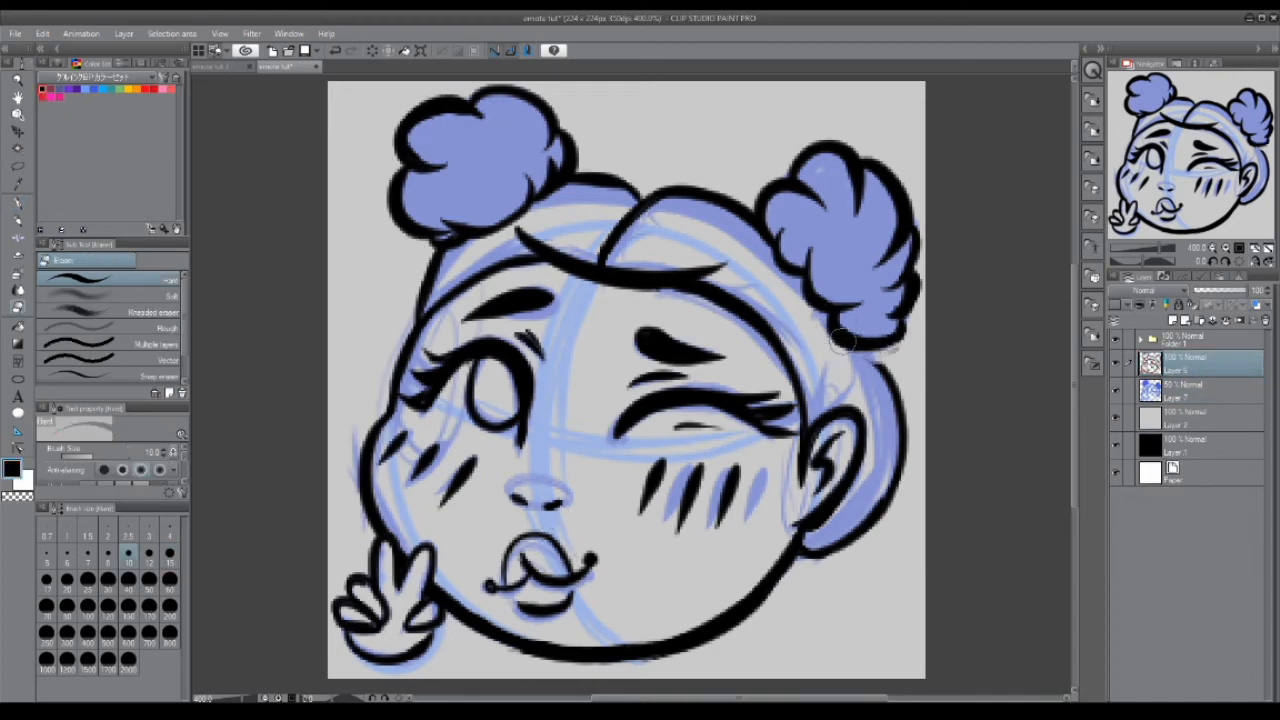
key("p")
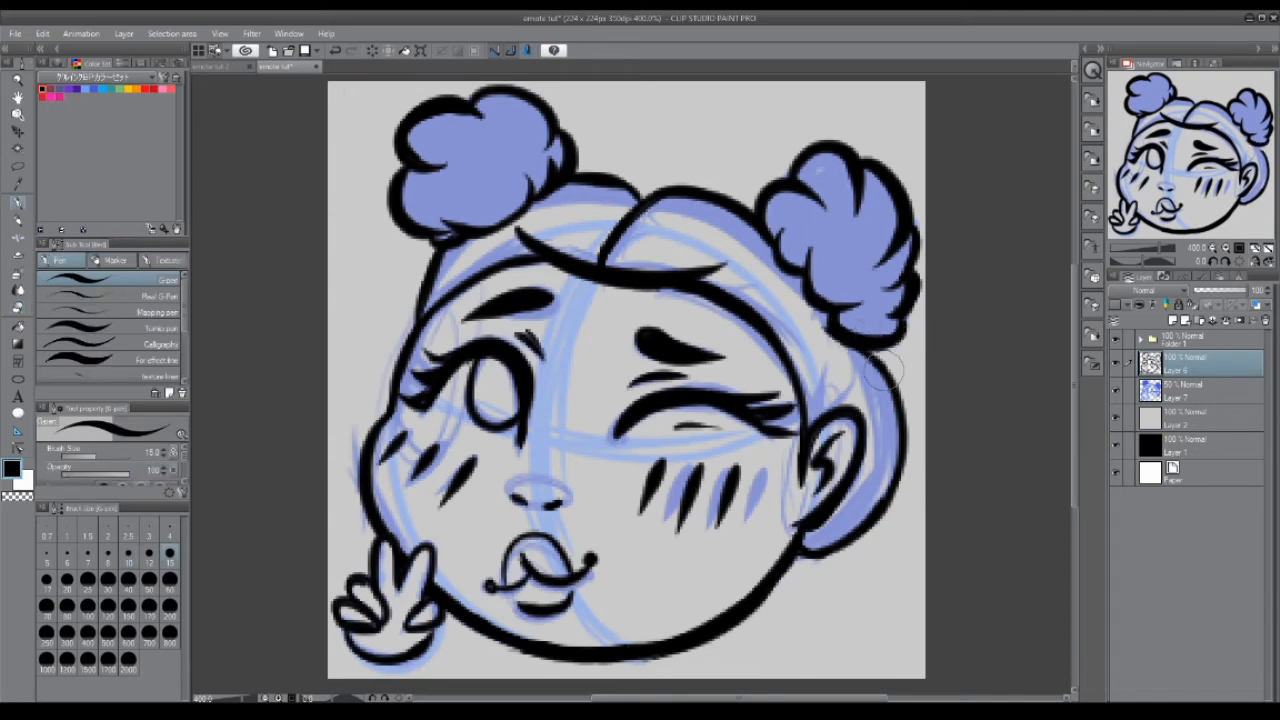
left_click_drag(827, 311, 893, 333)
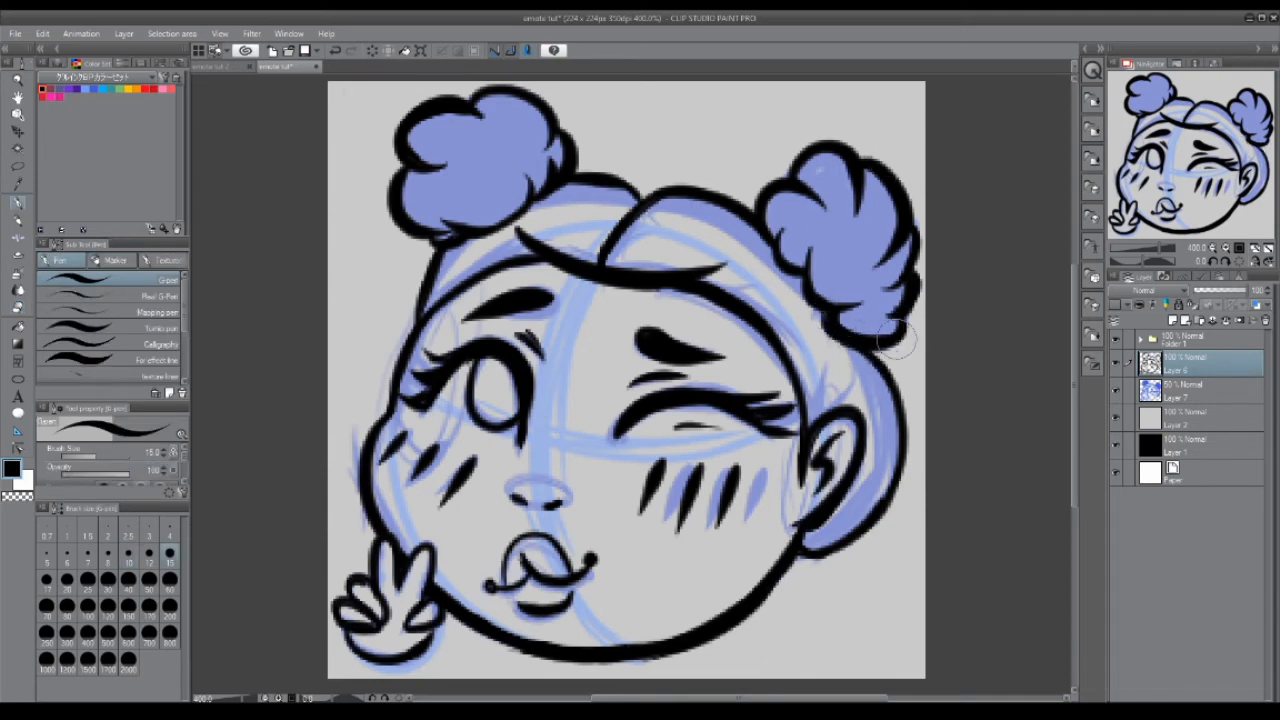
- Ink short tapered black hair strands at the base of both buns and behind the ear
left_click_drag(833, 339, 819, 366)
left_click_drag(807, 288, 762, 295)
key("ctrl+z")
mouse_move(856, 352)
left_mouse_down()
mouse_move(879, 411)
mouse_move(868, 375)
left_mouse_up()
left_click_drag(806, 540, 855, 525)
left_click_drag(559, 187, 591, 197)
left_click_drag(474, 238, 460, 268)
left_click_drag(526, 206, 554, 222)
- Set the line art as reference with a new layer beneath it, and load the Copic Swatch Style colours for filling
left_click(1175, 390)
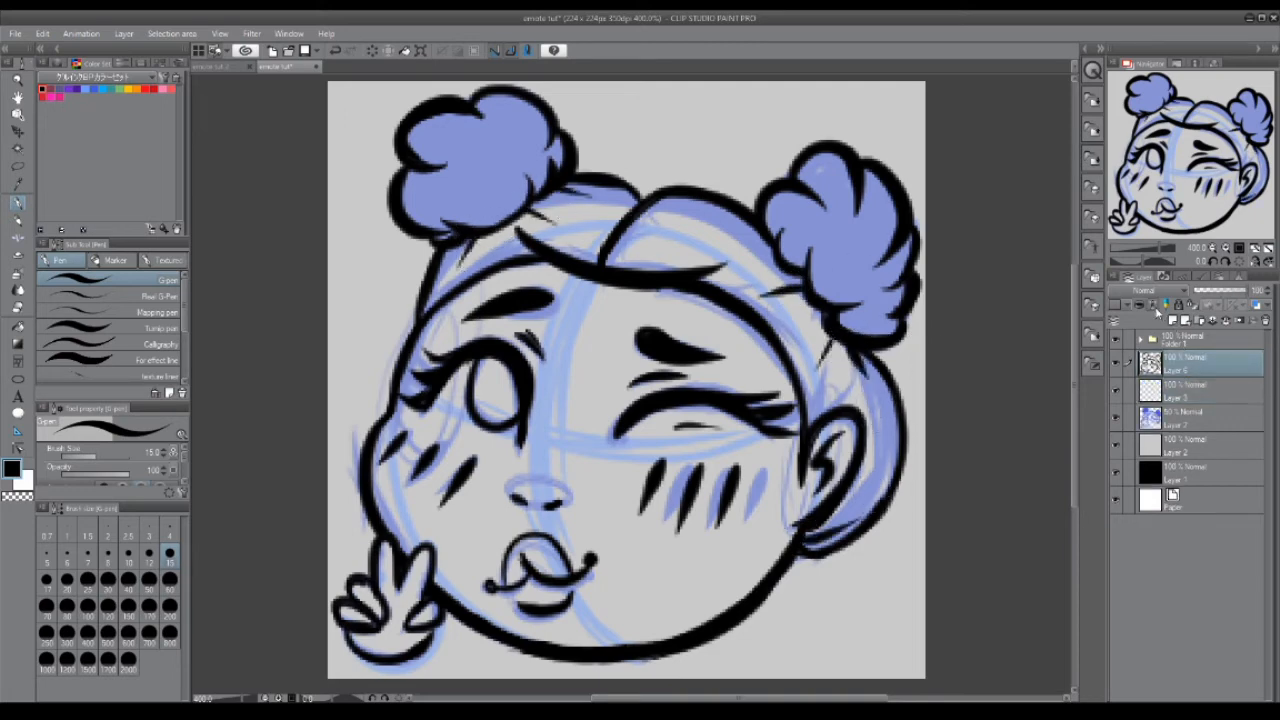
key("ctrl+shift+n")
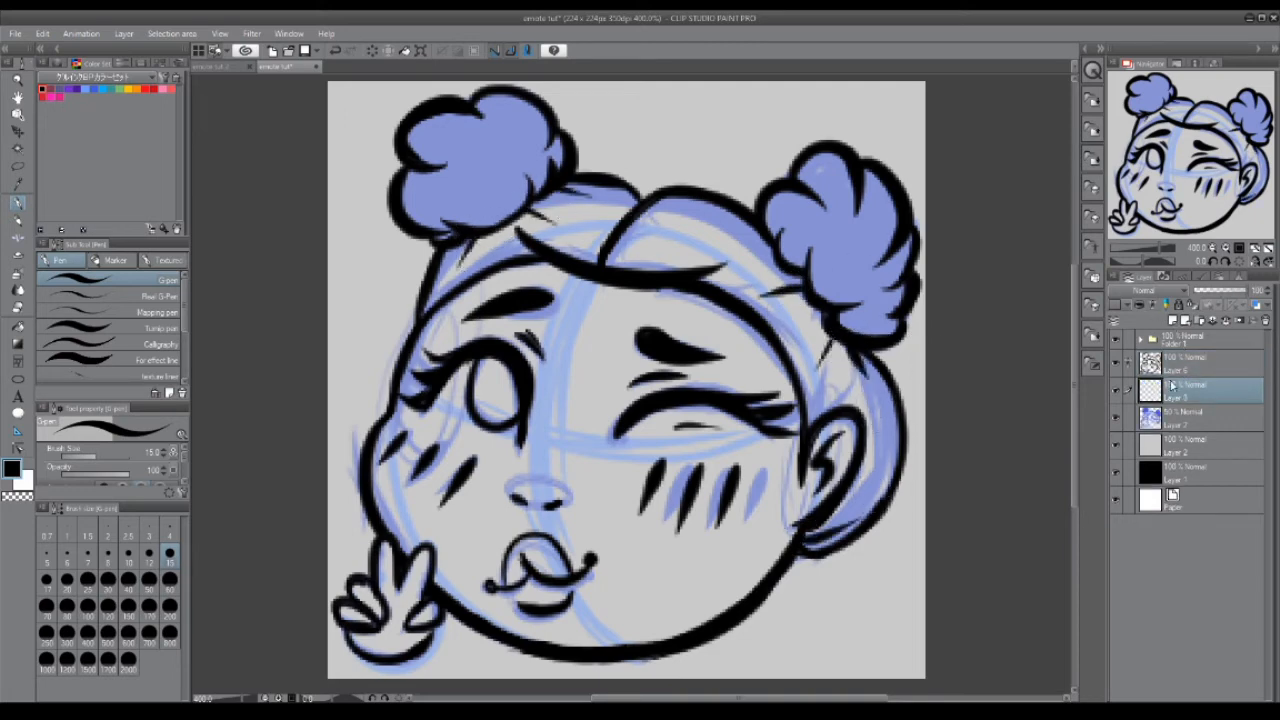
left_click(19, 328)
left_click(151, 77)
left_click(95, 100)
- Try filling the face with several brown Copic swatches to find a skin tone
left_click(119, 217)
left_click(594, 428)
key("ctrl+z")
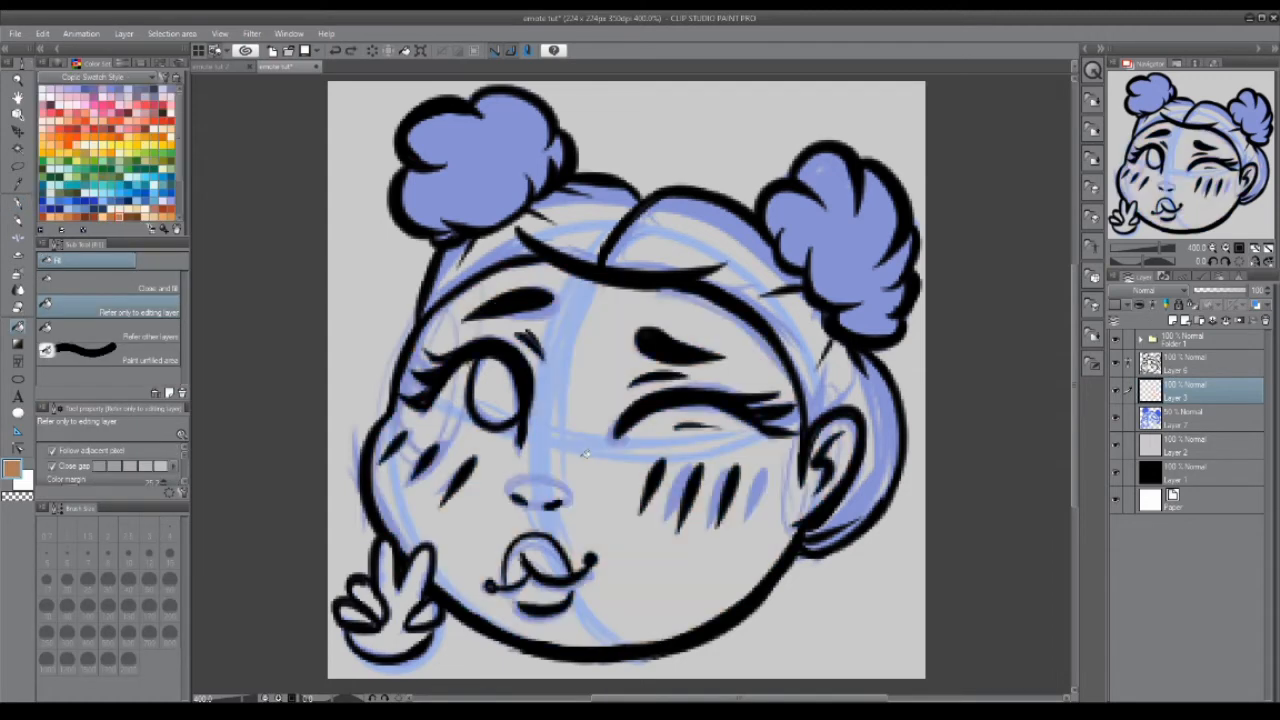
left_click_drag(179, 158, 182, 220)
left_click(580, 333)
key("ctrl+z")
left_click(165, 182)
left_click(566, 375)
key("ctrl+z")
- Try other Copic swatches on the face, including a darker brown, and undo the fills
left_click(61, 169)
left_click(43, 177)
left_click(605, 368)
key("ctrl+z")
left_click(164, 183)
left_click(163, 177)
left_click(614, 371)
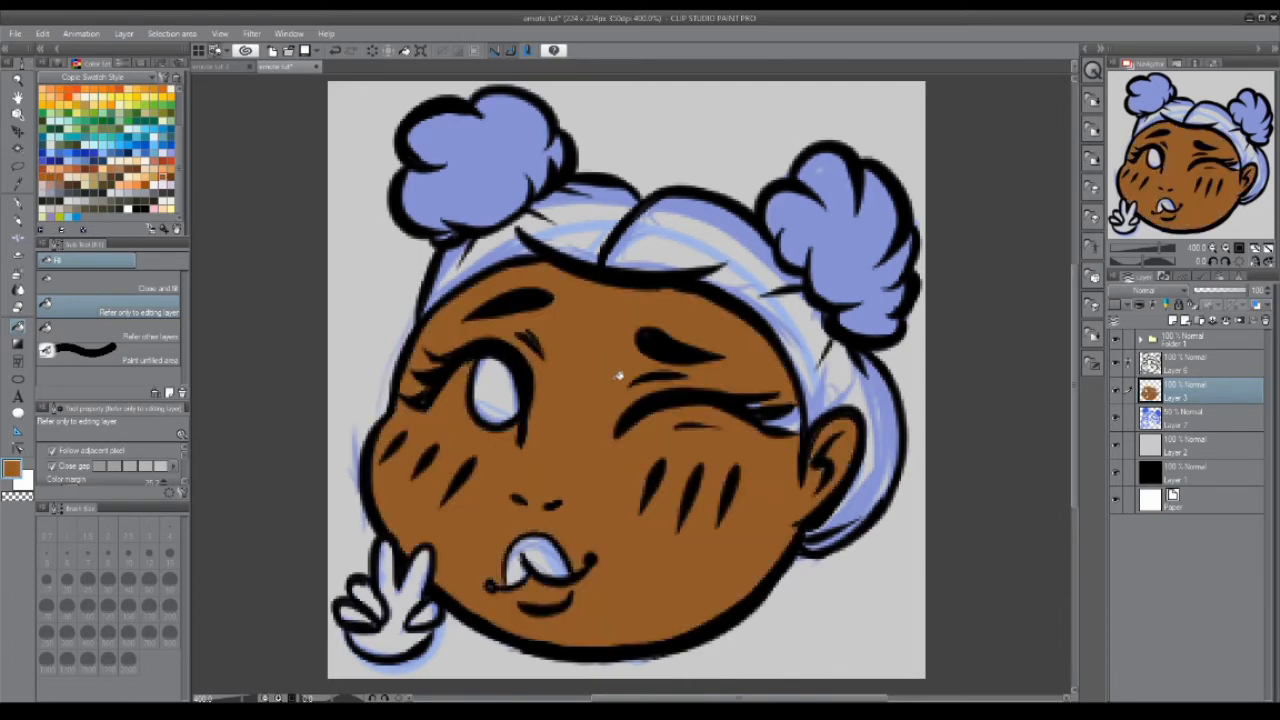
key("ctrl+z")
- Switch from the Copic swatches to another colour palette and fill the face with an orange-brown skin tone
left_click(122, 63)
left_click(157, 63)
left_click(113, 64)
left_click(68, 76)
left_click(560, 334)
key("ctrl+z")
left_click(73, 76)
left_click(603, 344)
key("ctrl+z")
key("ctrl+y")
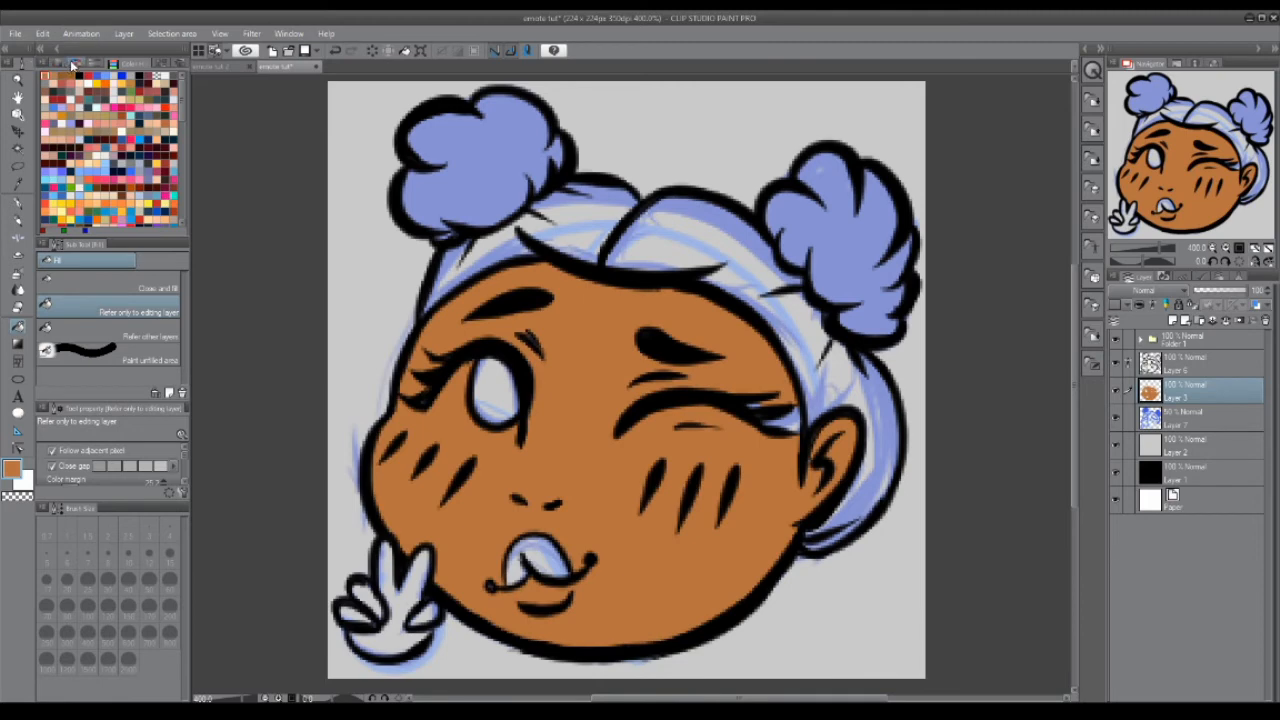
- Adjust the skin colour with the HSV sliders and refill the face with a lighter, less saturated tan
left_click(123, 64)
left_click(572, 353)
left_click_drag(125, 119, 117, 120)
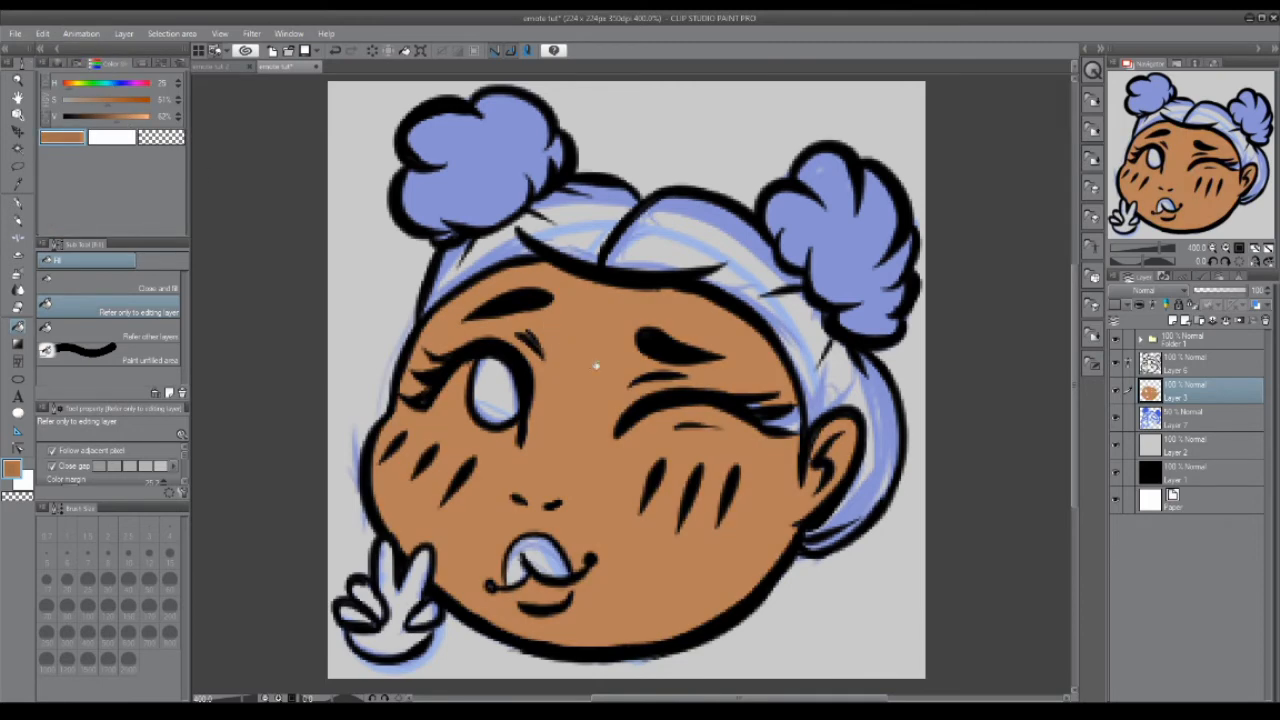
- Refill the face with the tan skin tone and fill the palm and fingers of the peace-sign hand to match
left_click(585, 389)
left_click(411, 584)
left_click(366, 598)
left_click(358, 616)
left_click(426, 614)
left_click(350, 612)
left_click(535, 560)
key("ctrl+z")
- Try a Copic swatch on the front hair and undo the fill
left_click(77, 63)
left_click_drag(180, 127, 180, 94)
left_click(154, 89)
left_click(571, 226)
key("ctrl+z")
left_click_drag(181, 178, 180, 208)
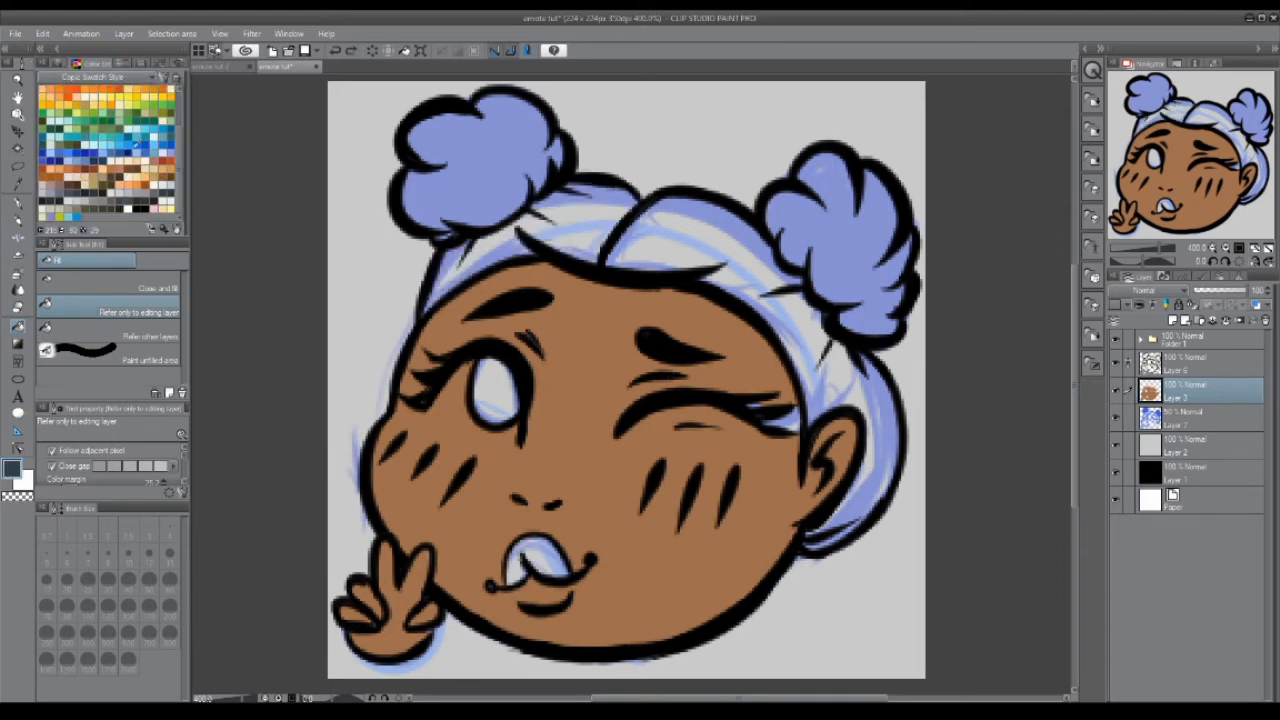
- Try other Copic swatches on the bun and front hair sections, and undo the fills
left_click(128, 153)
left_click(494, 174)
left_click(588, 227)
left_click(668, 234)
key("ctrl+z")
key("ctrl+z")
key("ctrl+z")
left_click(138, 177)
left_click(77, 185)
left_click(580, 227)
key("ctrl+z")
- Mix a very dark navy (H 221, S 62, V 10) and fill the front hair sections and buns with it
left_click(58, 63)
left_click(106, 151)
left_click(122, 63)
left_click(117, 84)
left_click(116, 100)
left_click(566, 225)
left_click(501, 186)
left_click(700, 235)
left_click(820, 277)
- Try different colours on the open eye's iris and fill it with a dark brown
left_click(498, 394)
key("ctrl+z")
left_click(136, 63)
left_click(86, 63)
left_click(50, 76)
left_click(496, 392)
key("ctrl+z")
left_click(122, 63)
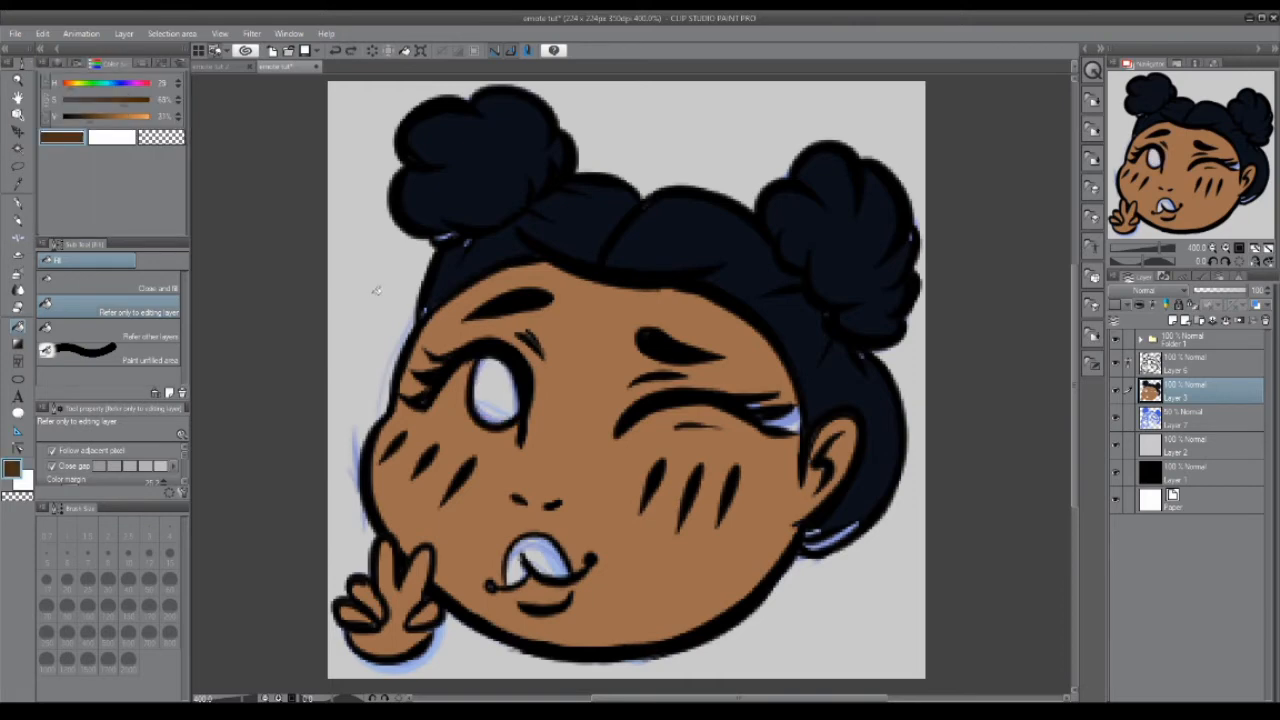
left_click(498, 392)
- Paint the unfilled outer corner of the winking eye with the sampled skin tone using the G-pen at size 15
left_click(557, 321, "alt")
left_click(17, 203)
left_click_drag(765, 422, 790, 412)
left_click_drag(184, 456, 172, 518)
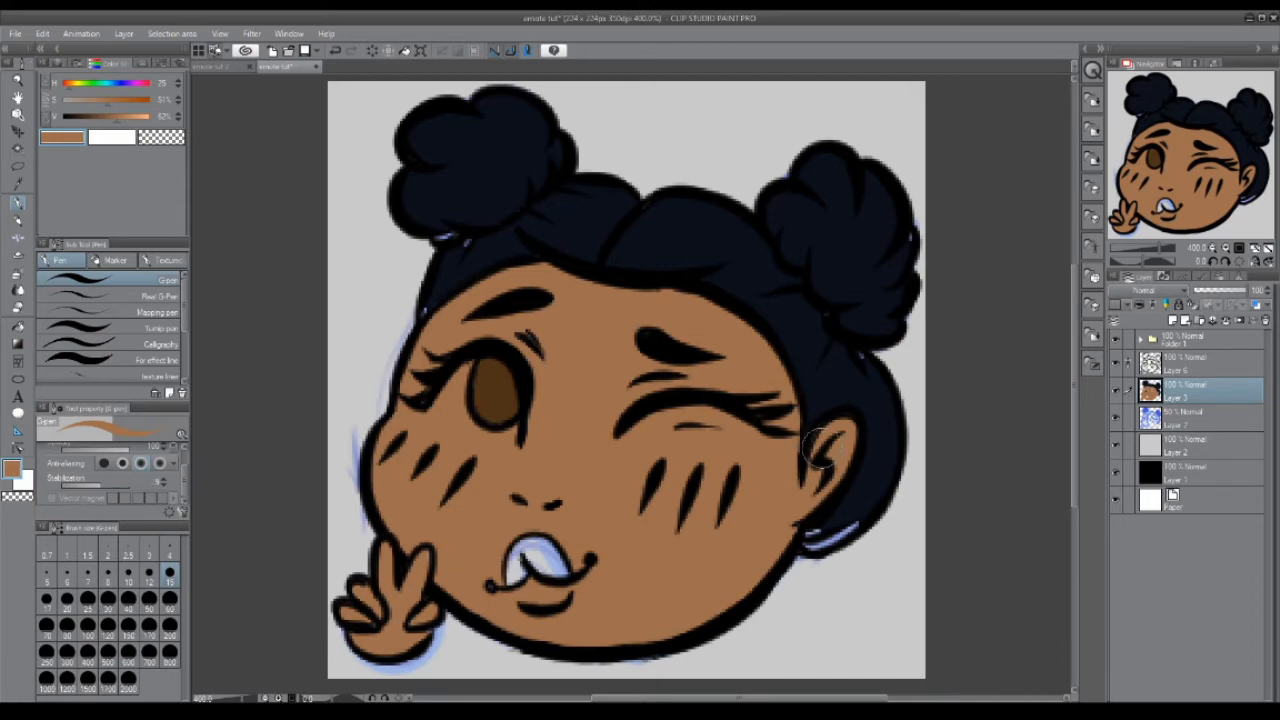
- Hide the blue sketch layer and the grey and black background layers
left_click(1116, 445)
left_click(1116, 418)
left_click(1116, 472)
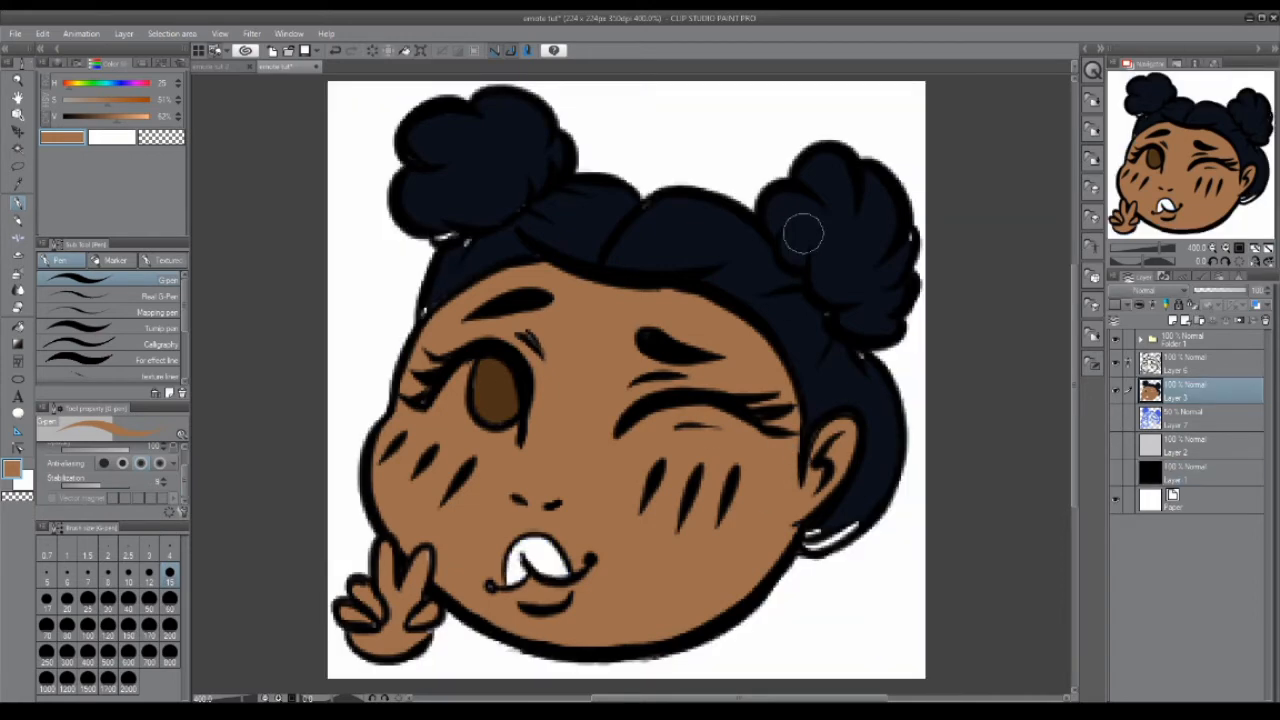
- Touch up unfilled gaps along the hair edges, skin and iris with the G-pen, sampling each area's own colour
left_click(854, 256, "alt")
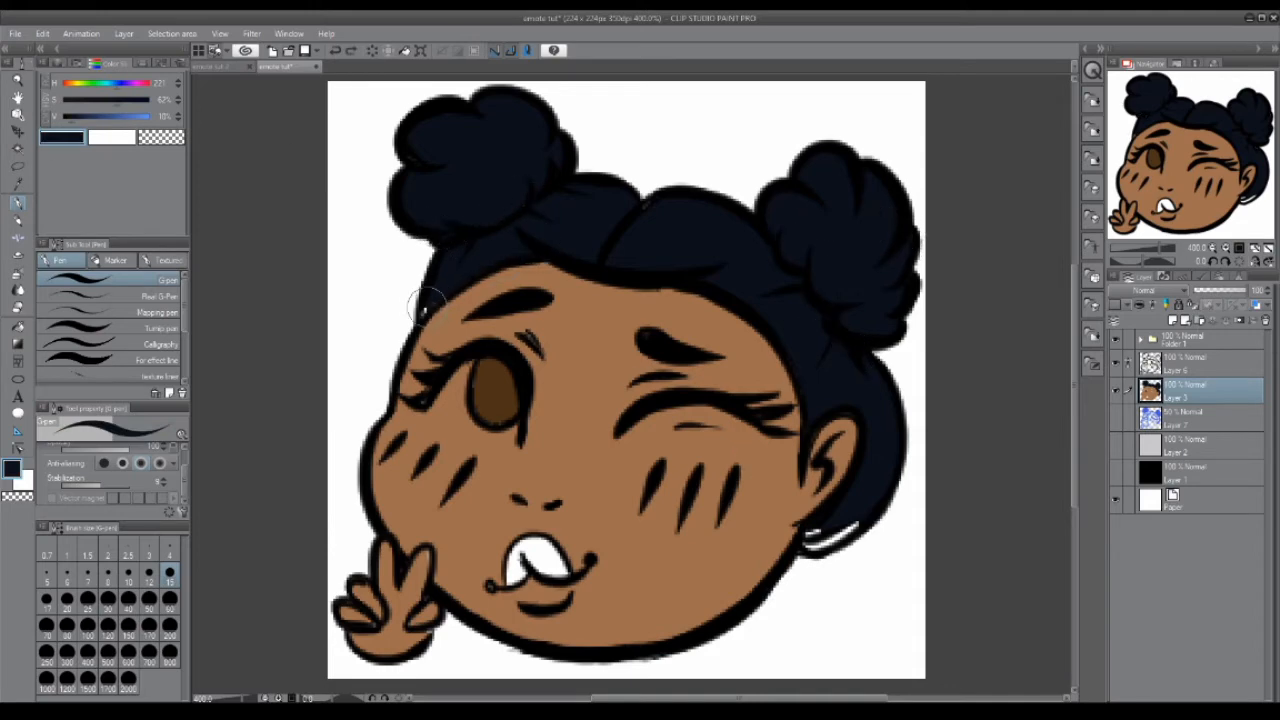
left_click_drag(858, 524, 808, 543)
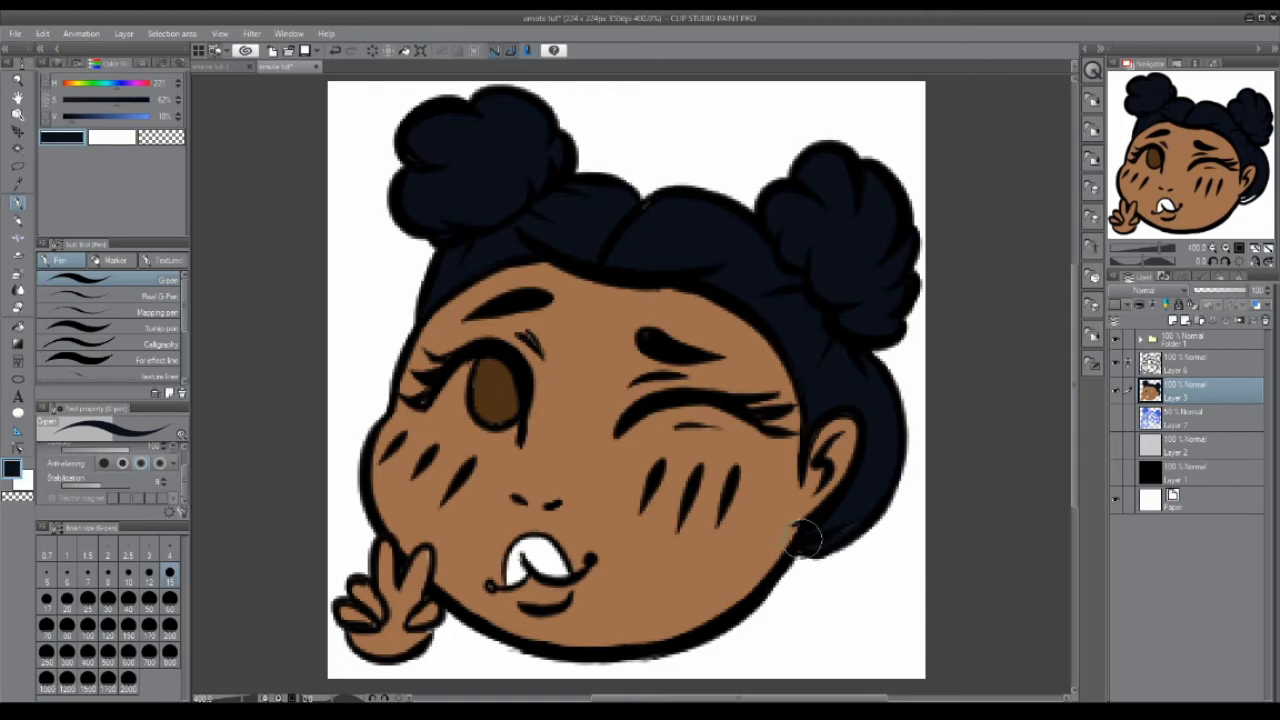
left_click(410, 443, "alt")
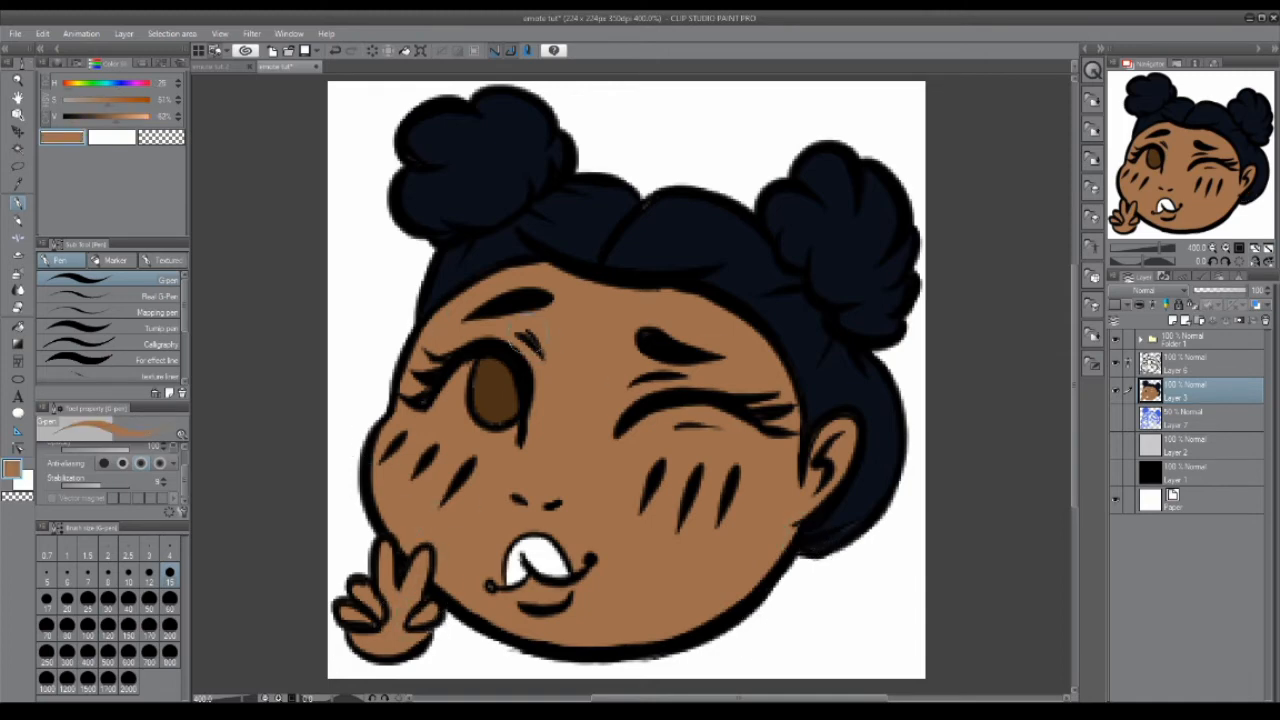
left_click(492, 405, "alt")
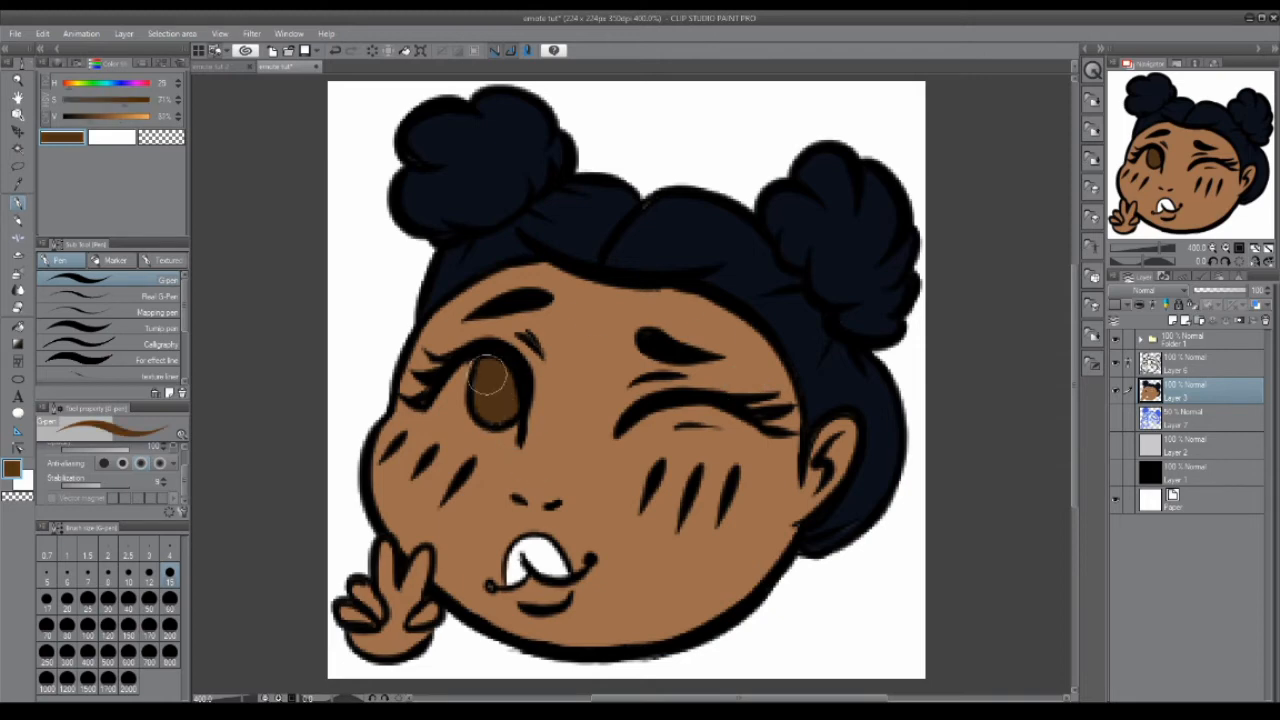
left_click(576, 464, "alt")
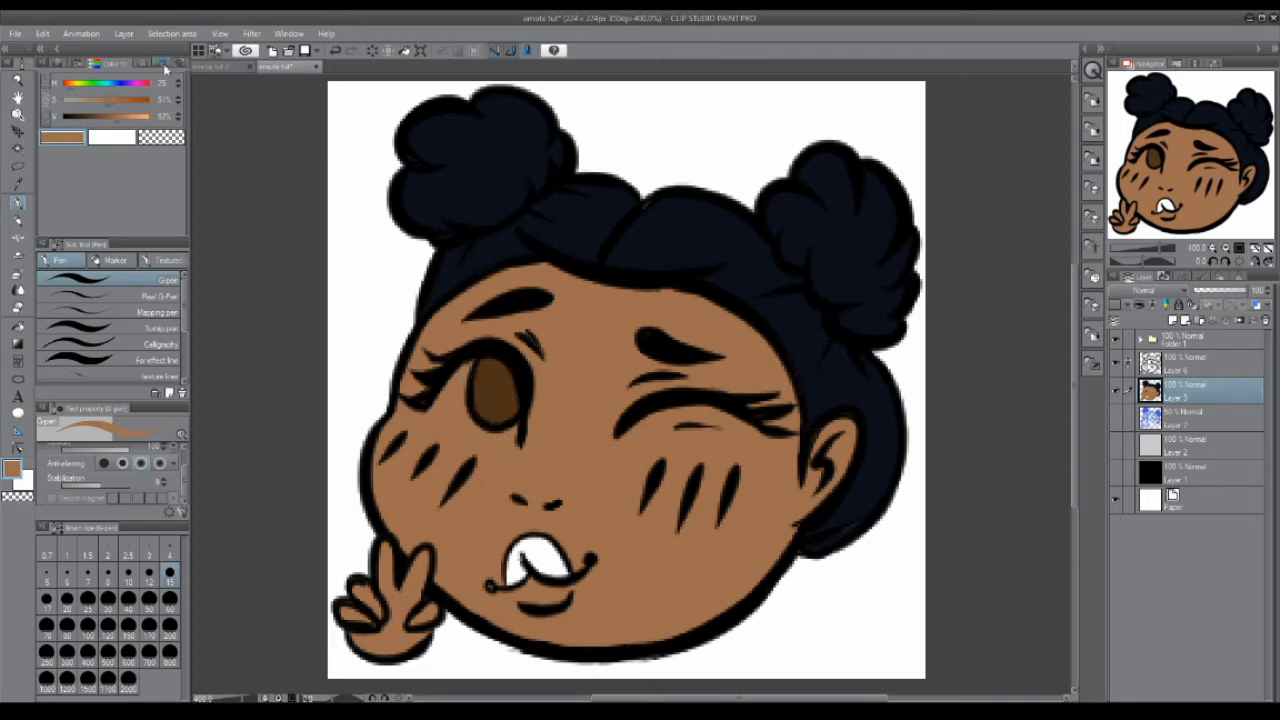
- Choose a muted red from the intermediate colours and fill the upper lip area with it
left_click(162, 63)
left_click(50, 80)
left_click(114, 151)
left_click(20, 325)
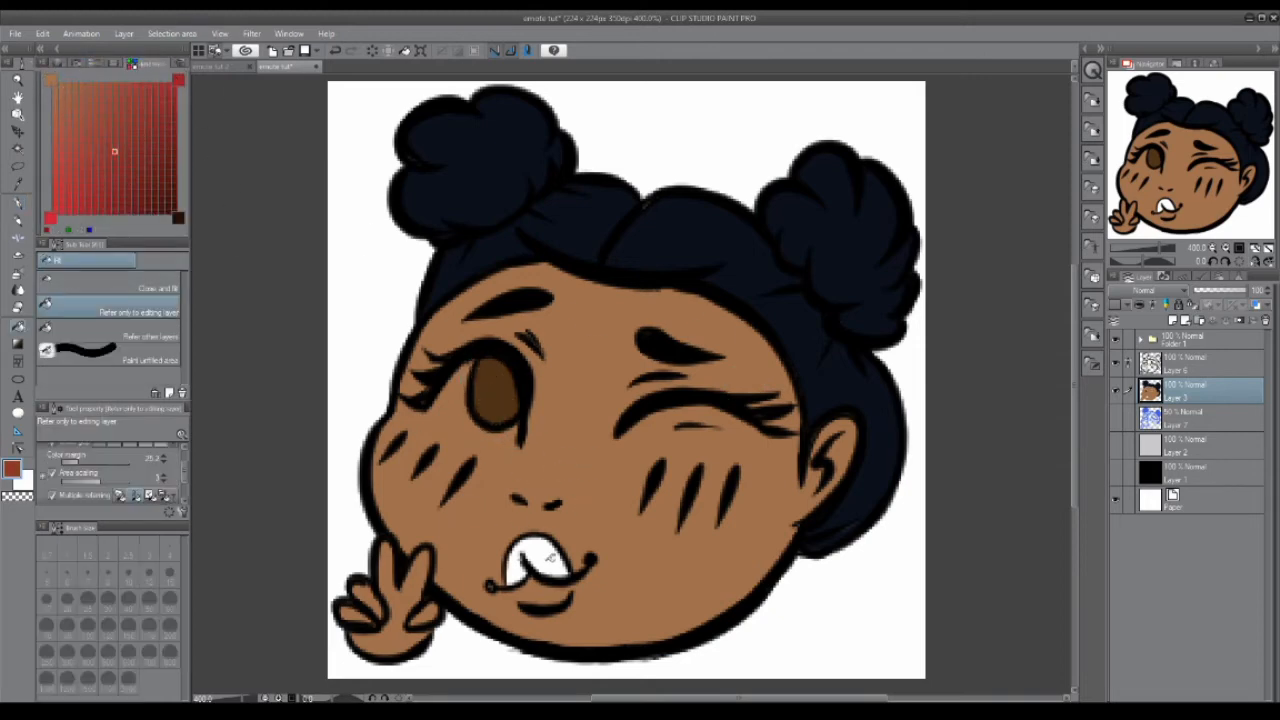
left_click(550, 550)
- Shade the lower lip with the lip red using the soft airbrush at size 20
left_click(15, 202)
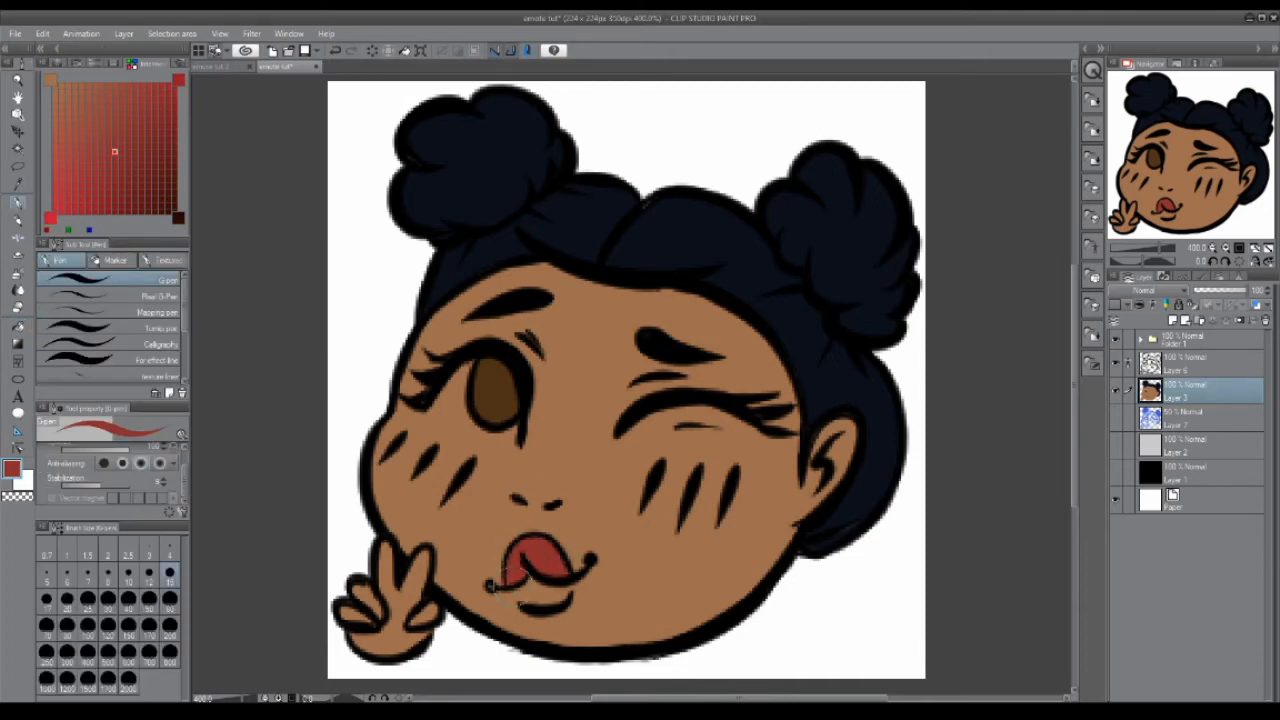
left_click(615, 458, "alt")
left_click(540, 558, "alt")
left_click(18, 276)
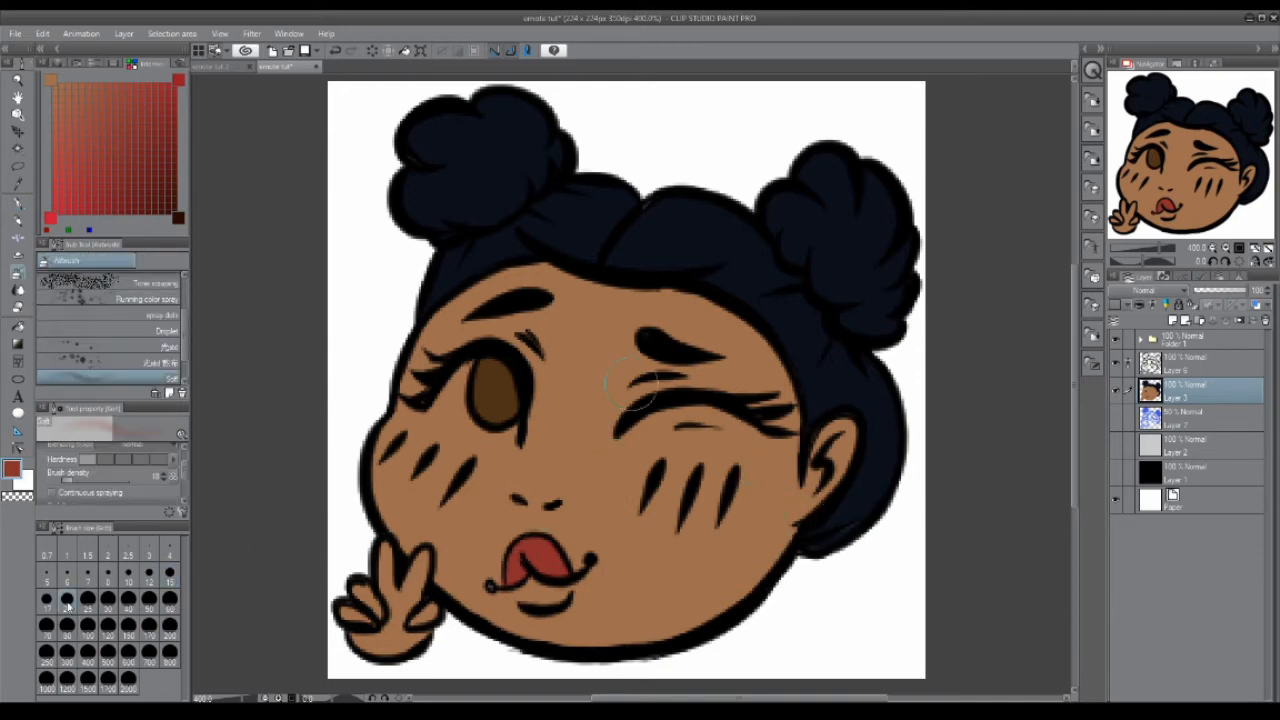
left_click_drag(527, 582, 545, 588)
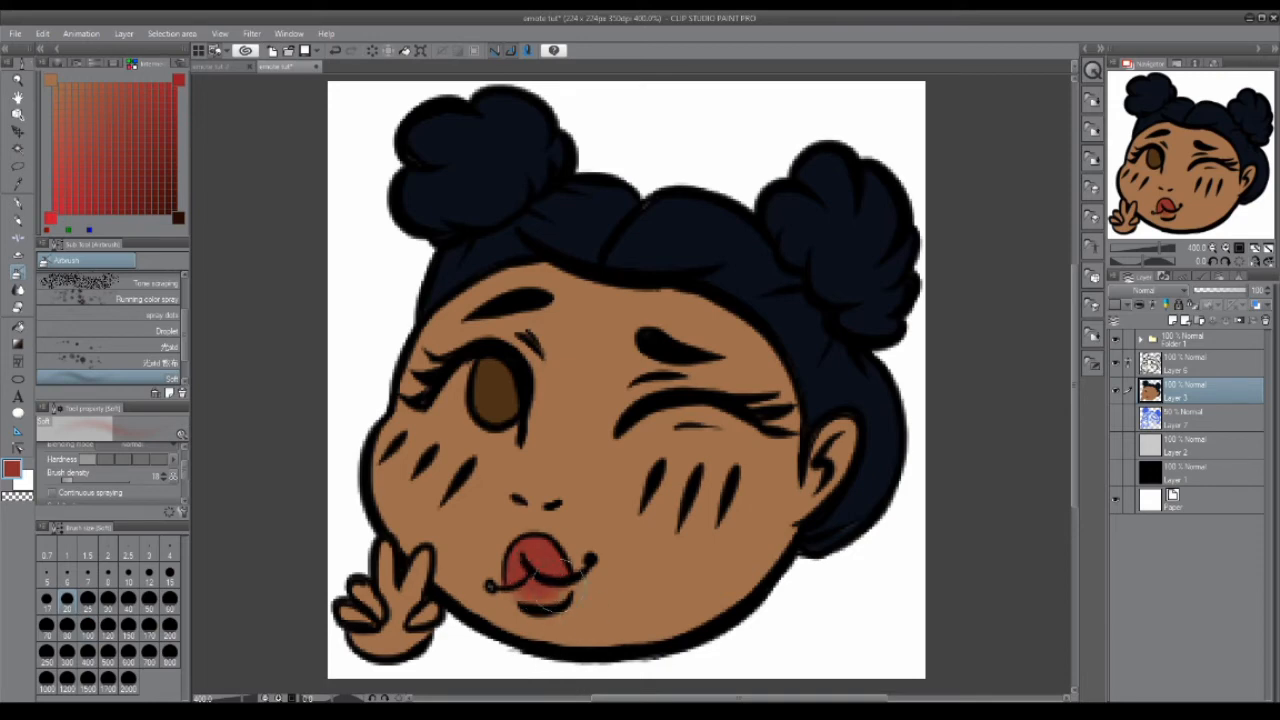
- Paint the white of the open eye in a pale blue with the G-pen
left_click(129, 575)
left_click(94, 63)
left_click(78, 63)
left_click(69, 201)
mouse_move(446, 385)
left_mouse_down()
mouse_move(500, 440)
mouse_move(470, 430)
left_mouse_up()
key("ctrl+z")
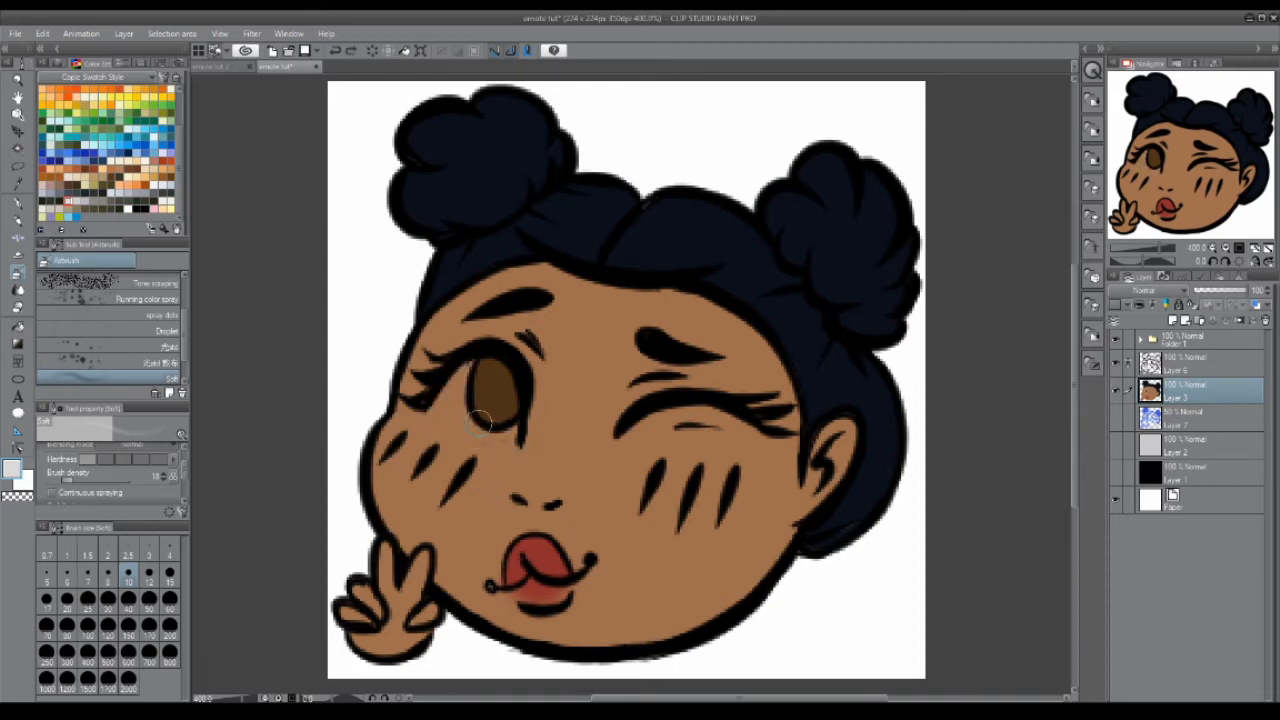
key("p")
mouse_move(452, 378)
left_mouse_down()
mouse_move(515, 439)
mouse_move(442, 397)
mouse_move(510, 429)
mouse_move(425, 415)
mouse_move(508, 445)
mouse_move(438, 400)
mouse_move(492, 437)
left_mouse_up()
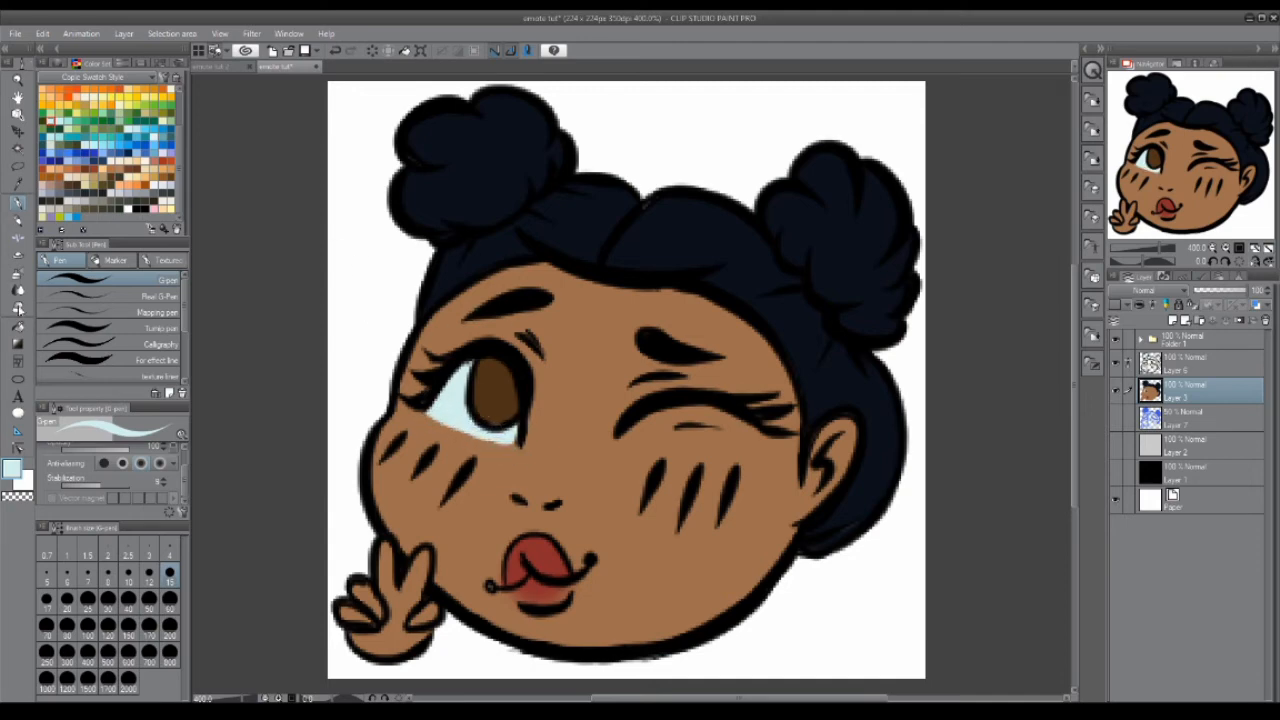
- Try a brown stroke above the winking eye and undo it
left_click(546, 352, "alt")
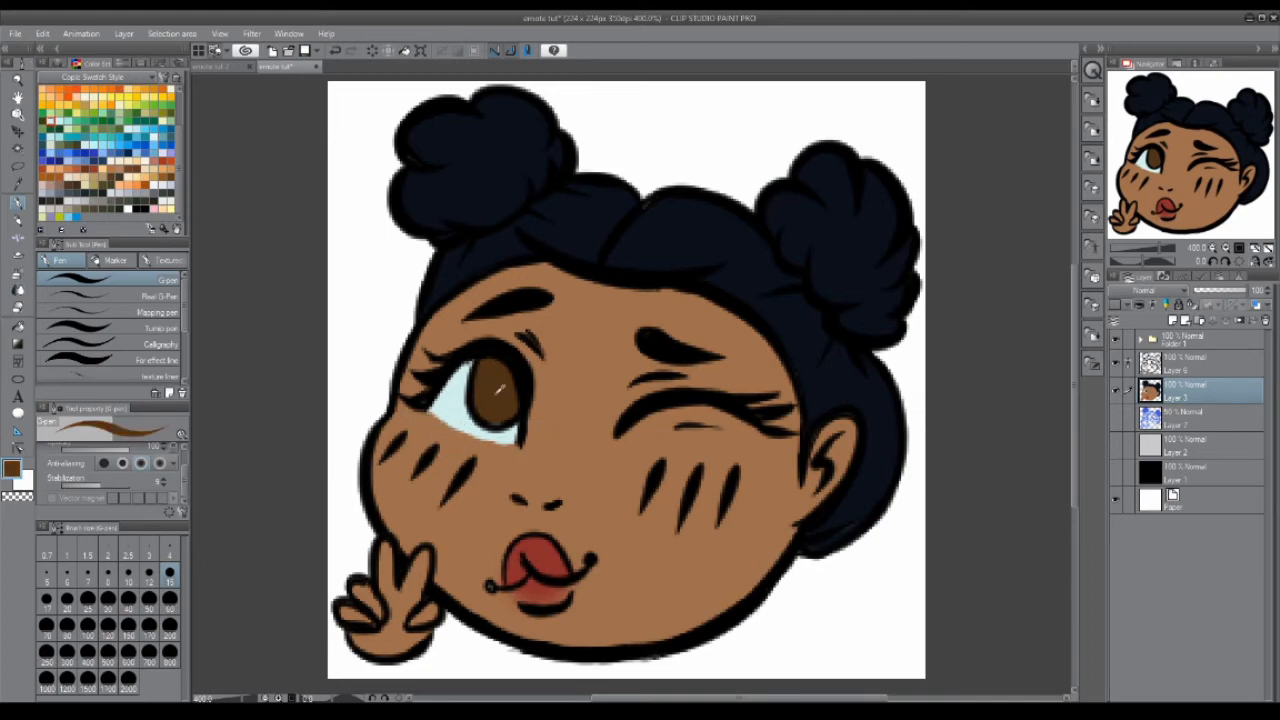
left_click_drag(616, 388, 660, 368)
key("ctrl+z")
left_click(560, 345, "alt")
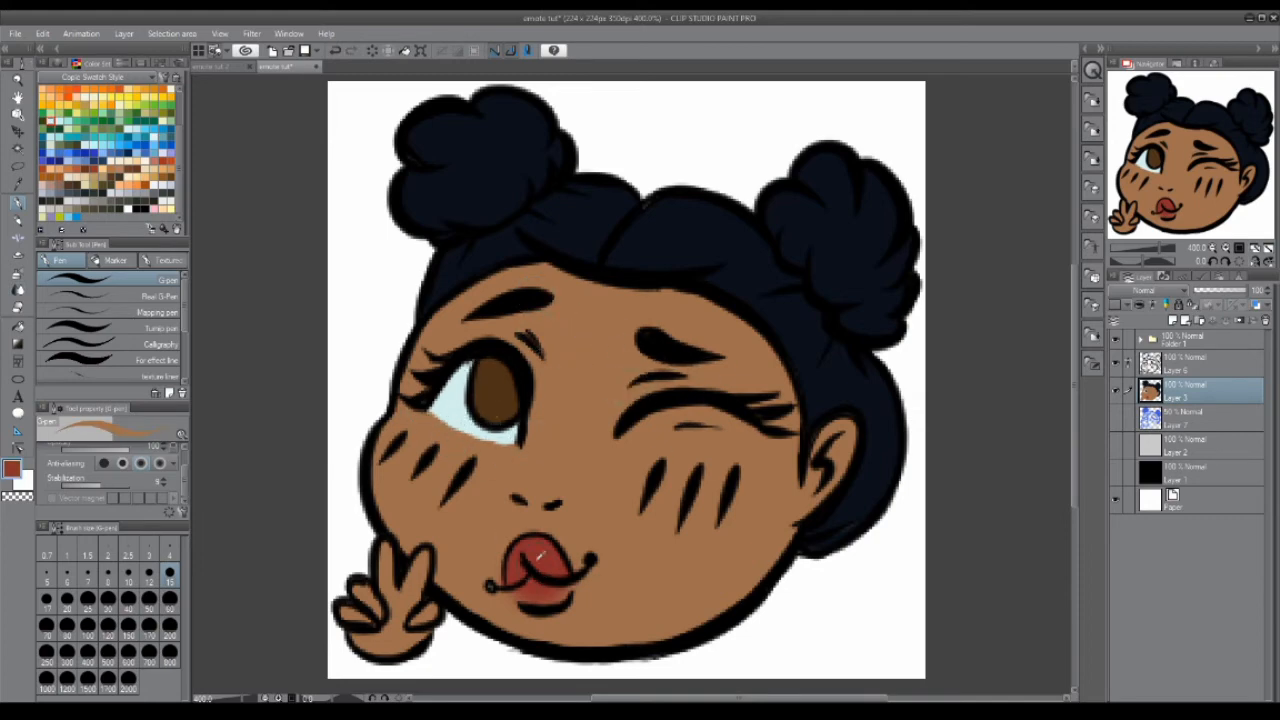
- Airbrush a soft blush across both cheeks and the nose with the sampled lip red at brush size 20
left_click(540, 570, "alt")
left_click(19, 272)
left_click(67, 603)
mouse_move(735, 480)
left_mouse_down()
mouse_move(660, 509)
mouse_move(700, 488)
left_mouse_up()
key("ctrl+z")
mouse_move(546, 473)
left_mouse_down()
mouse_move(577, 512)
mouse_move(750, 500)
mouse_move(635, 475)
left_mouse_up()
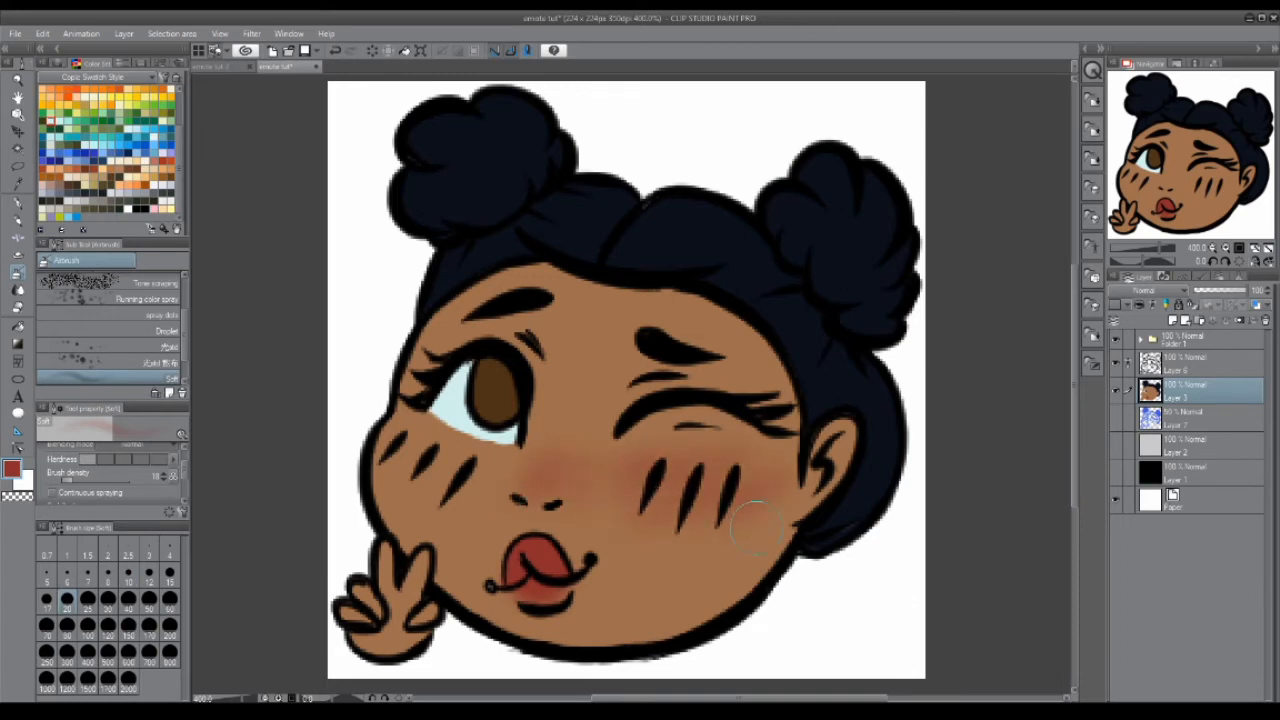
left_click_drag(445, 472, 540, 468)
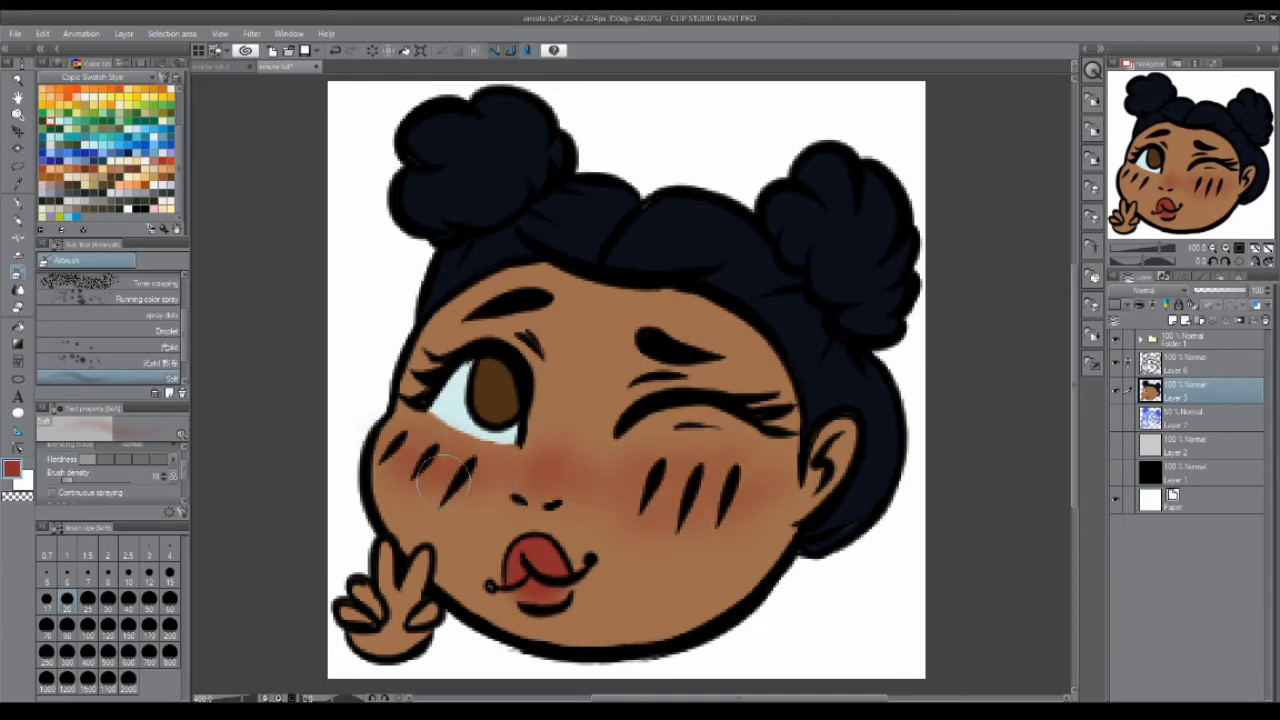
key("ctrl+z")
key("ctrl+z")
left_click_drag(655, 486, 701, 466)
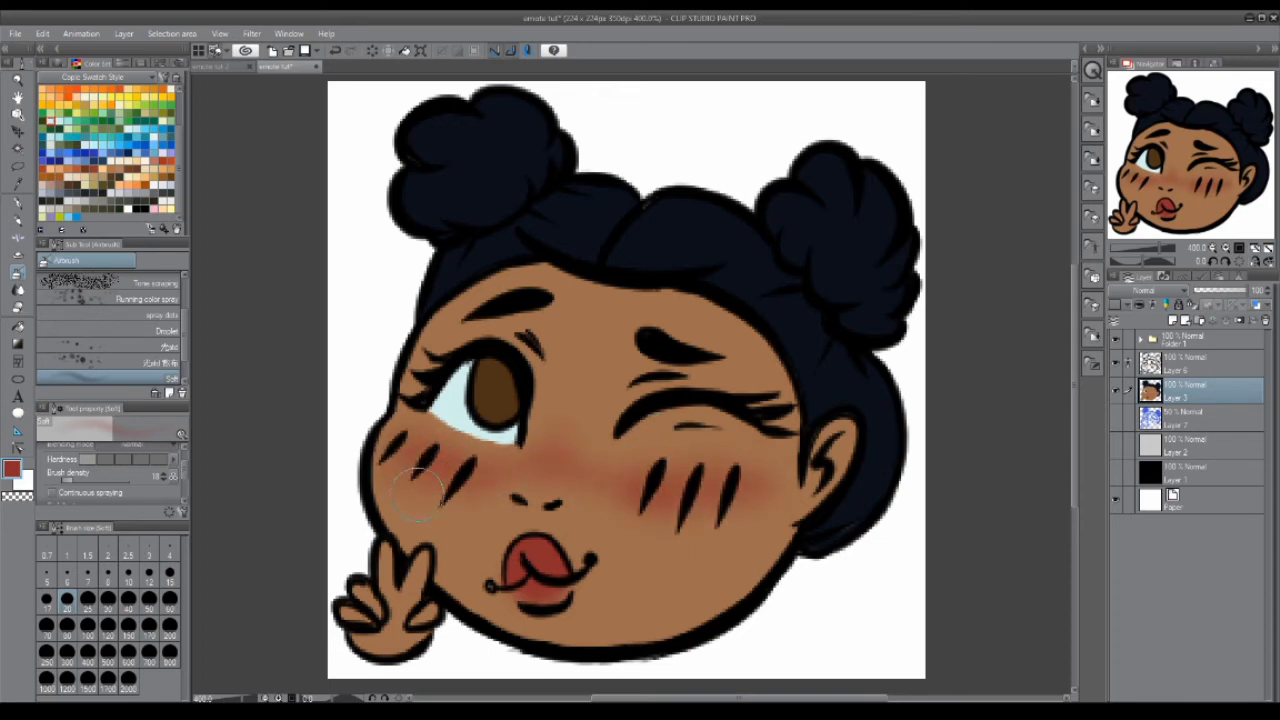
- Reinforce the black outline around the open eye on the line art layer with the G-pen
key("p")
left_click(497, 578, "alt")
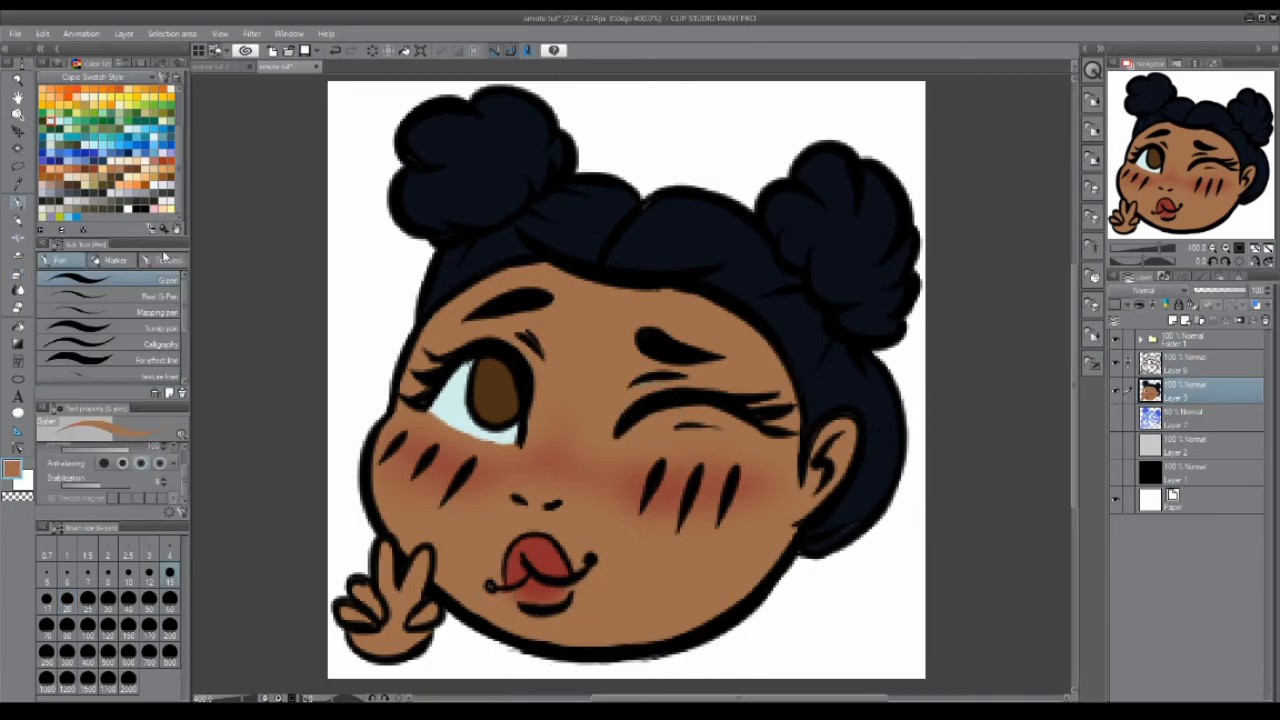
left_click(1202, 363)
left_click(445, 369, "alt")
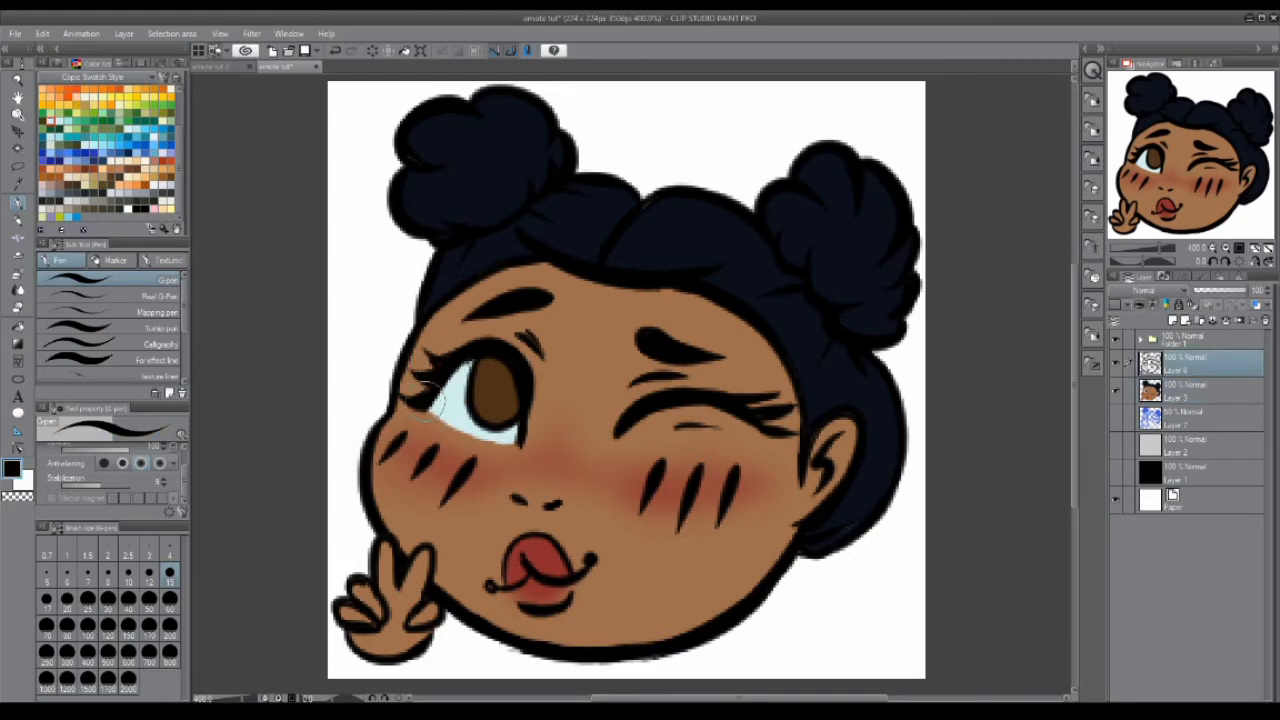
left_click_drag(516, 357, 528, 438)
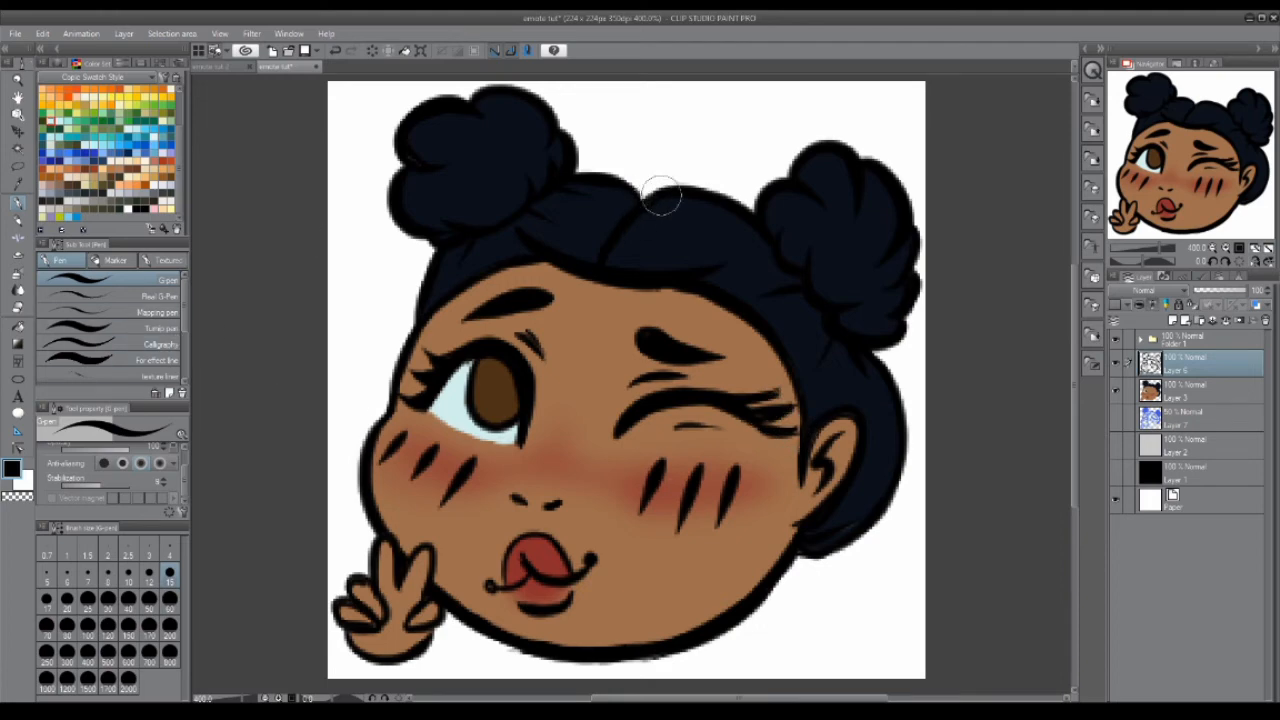
- Add a new layer above the line art and mix a darker brown (H 23, S 86, V 28) from the iris colour
left_click(1163, 304)
left_click(1192, 364)
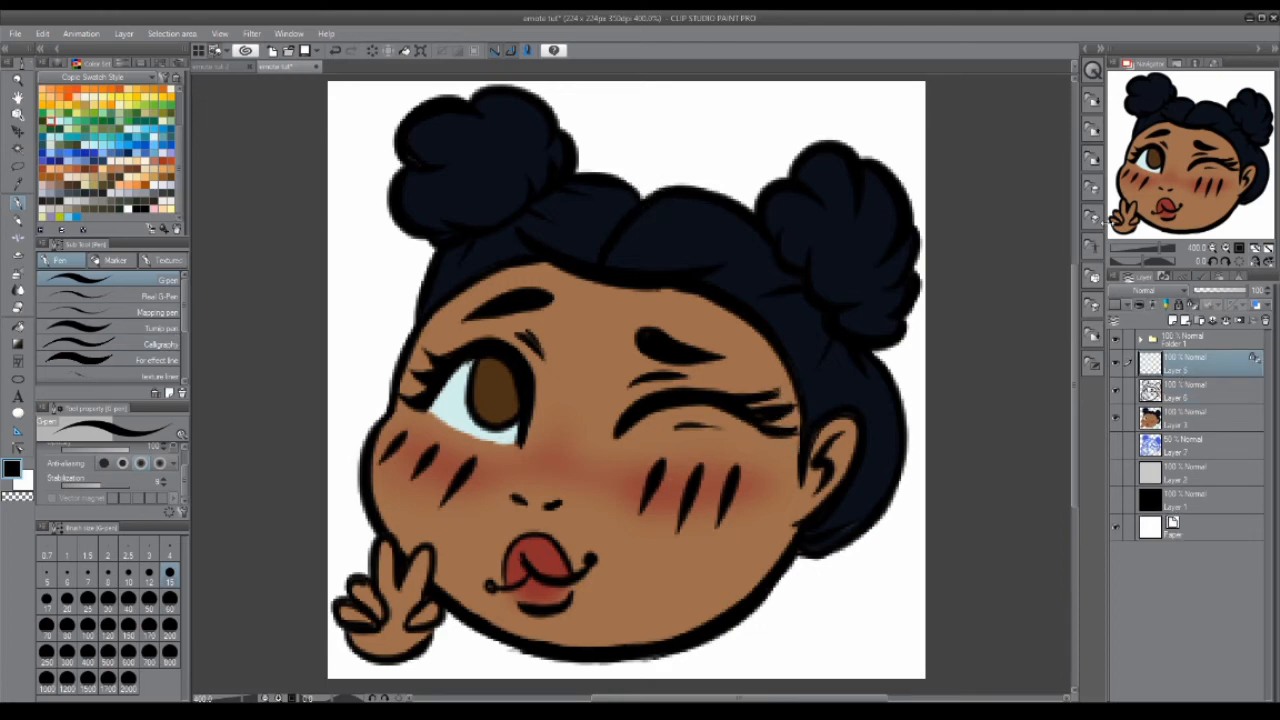
left_click(1192, 418)
left_click(590, 345, "alt")
left_click(158, 63)
left_click(113, 63)
left_click(94, 63)
left_click_drag(117, 117, 87, 120)
left_click_drag(718, 452, 730, 540)
key("ctrl+z")
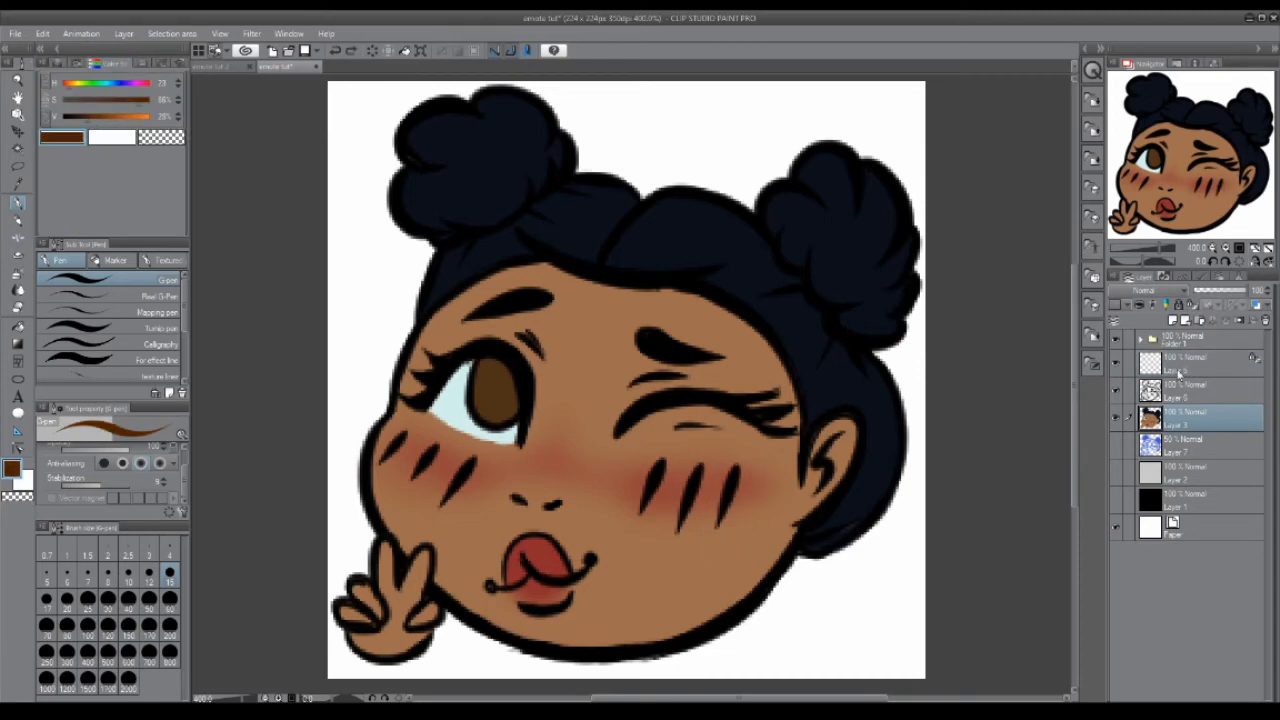
- Unlock the new layer and clip it to the line art layer beneath it
left_click(1168, 368)
left_click(1191, 305)
left_click(1139, 305)
- Try recolouring the cheek marks below the winking eye in brown and undo the strokes
left_click_drag(660, 461, 643, 506)
left_click_drag(701, 465, 684, 518)
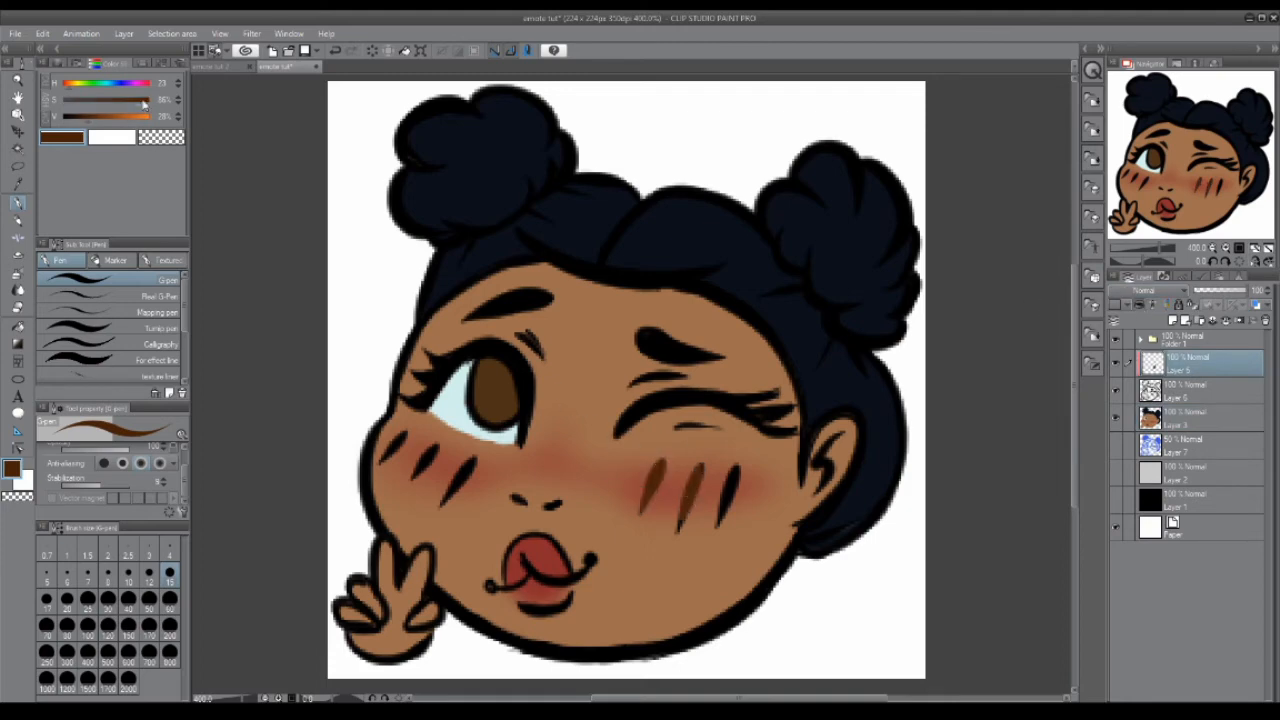
key("ctrl+z")
key("ctrl+z")
left_click_drag(738, 466, 722, 524)
left_click_drag(701, 465, 681, 530)
left_click_drag(661, 461, 644, 511)
key("ctrl+z")
key("ctrl+z")
key("ctrl+z")
- Darken the brown to H 20, S 100, V 26 and recolour the cheek marks and nostrils with it
left_click(84, 118)
mouse_move(697, 470)
left_mouse_down()
mouse_move(647, 478)
mouse_move(719, 510)
left_mouse_up()
mouse_move(468, 464)
left_mouse_down()
mouse_move(418, 473)
mouse_move(402, 446)
left_mouse_up()
left_click_drag(552, 500, 519, 499)
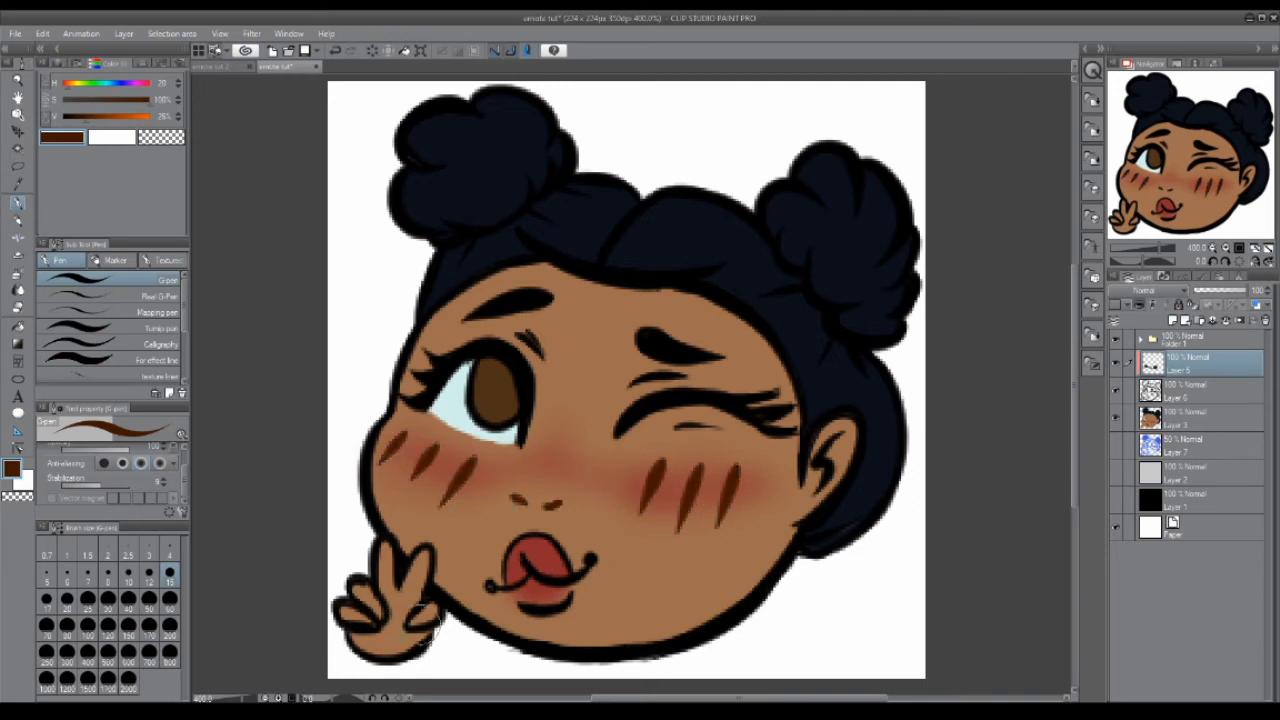
- Recolour the mouth lines, the iris outline and the crease lines around both eyes in dark brown
mouse_move(605, 553)
left_mouse_down()
mouse_move(528, 547)
mouse_move(487, 586)
left_mouse_up()
mouse_move(487, 380)
left_mouse_down()
mouse_move(478, 372)
mouse_move(500, 430)
left_mouse_up()
left_click_drag(700, 360, 630, 380)
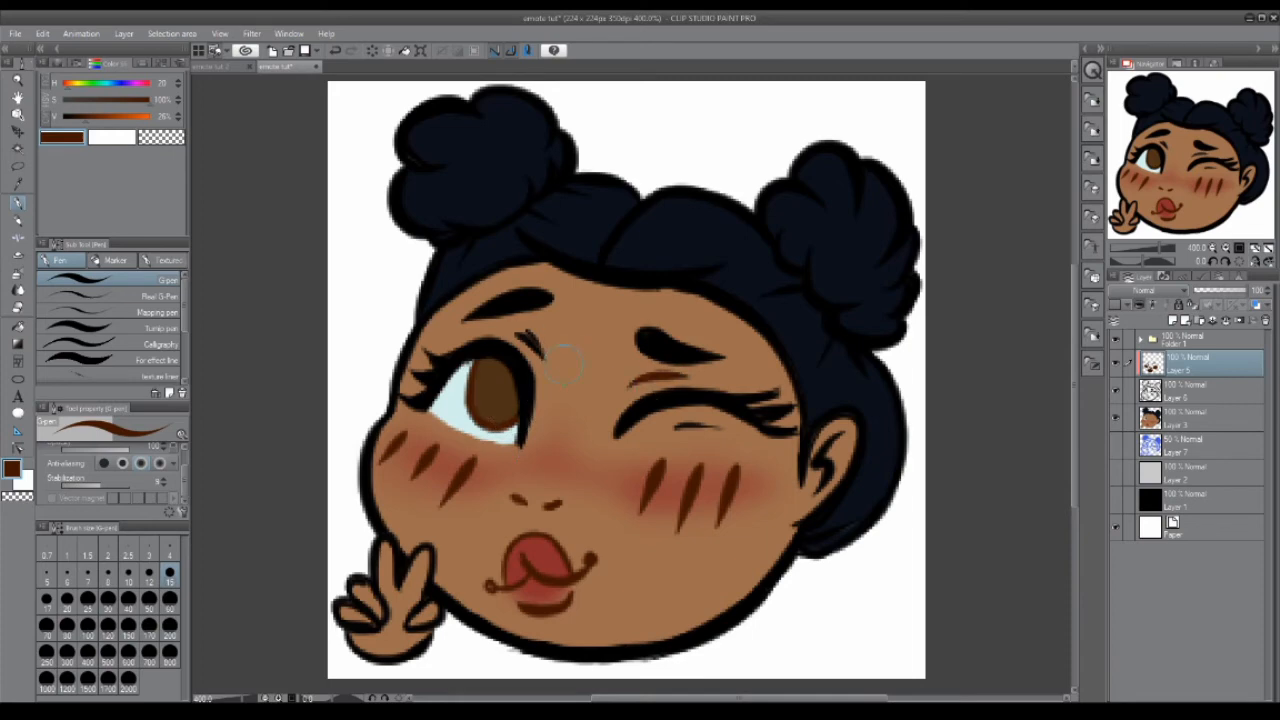
left_click(1166, 385)
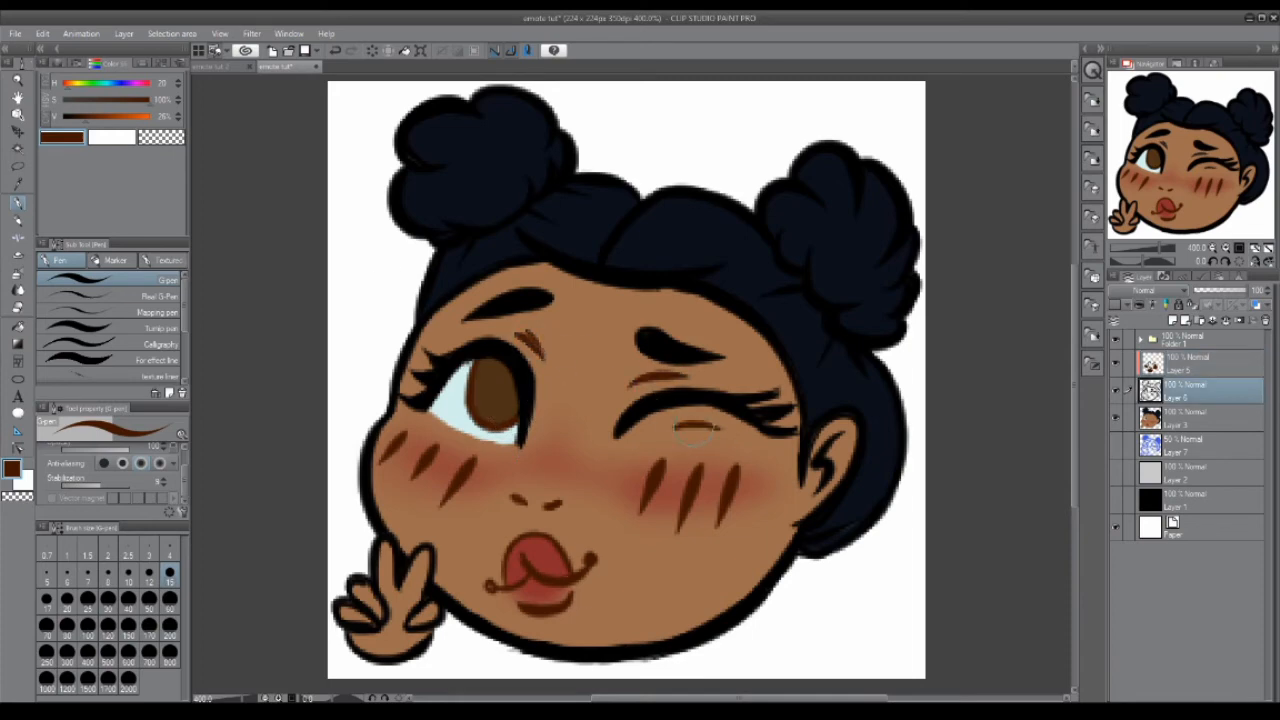
left_click(1164, 370)
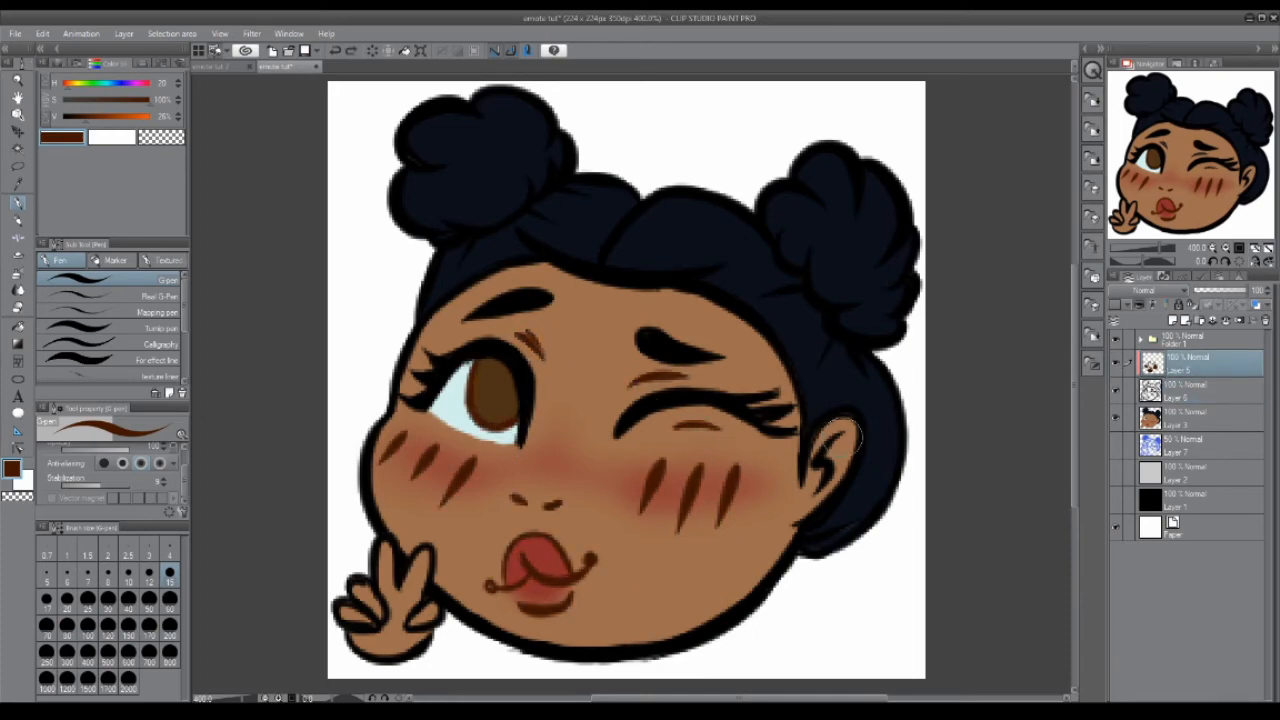
- Recolour the outlines of the ear, peace-sign hand and face in dark brown on the clipped layer
mouse_move(404, 538)
left_mouse_down()
mouse_move(410, 640)
mouse_move(340, 610)
mouse_move(369, 373)
mouse_move(381, 423)
left_mouse_up()
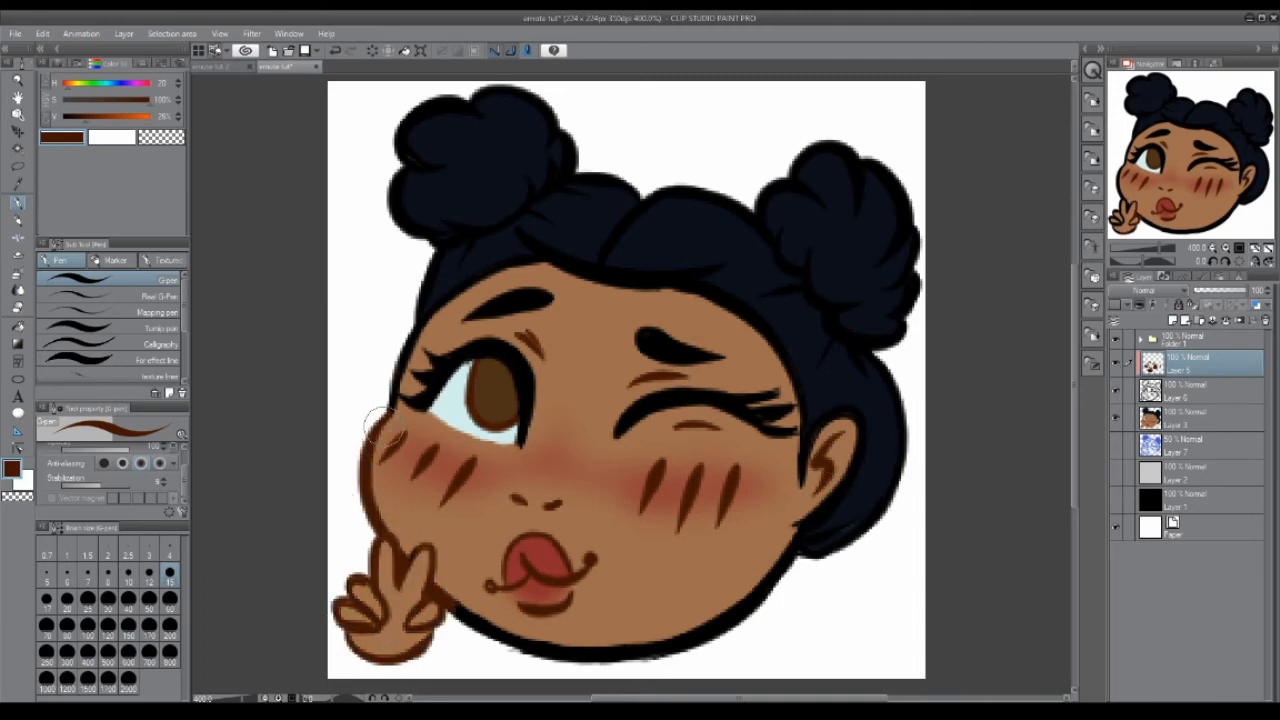
left_click_drag(432, 315, 383, 393)
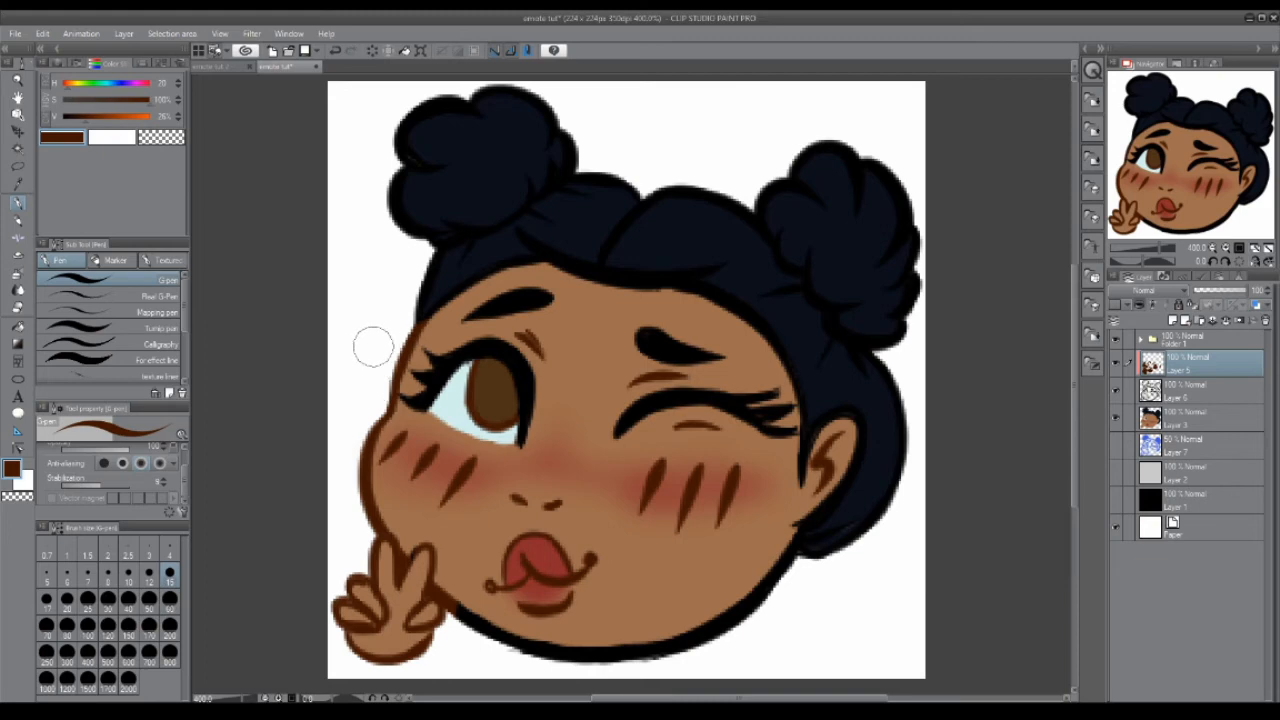
mouse_move(440, 612)
left_mouse_down()
mouse_move(653, 650)
mouse_move(800, 555)
left_mouse_up()
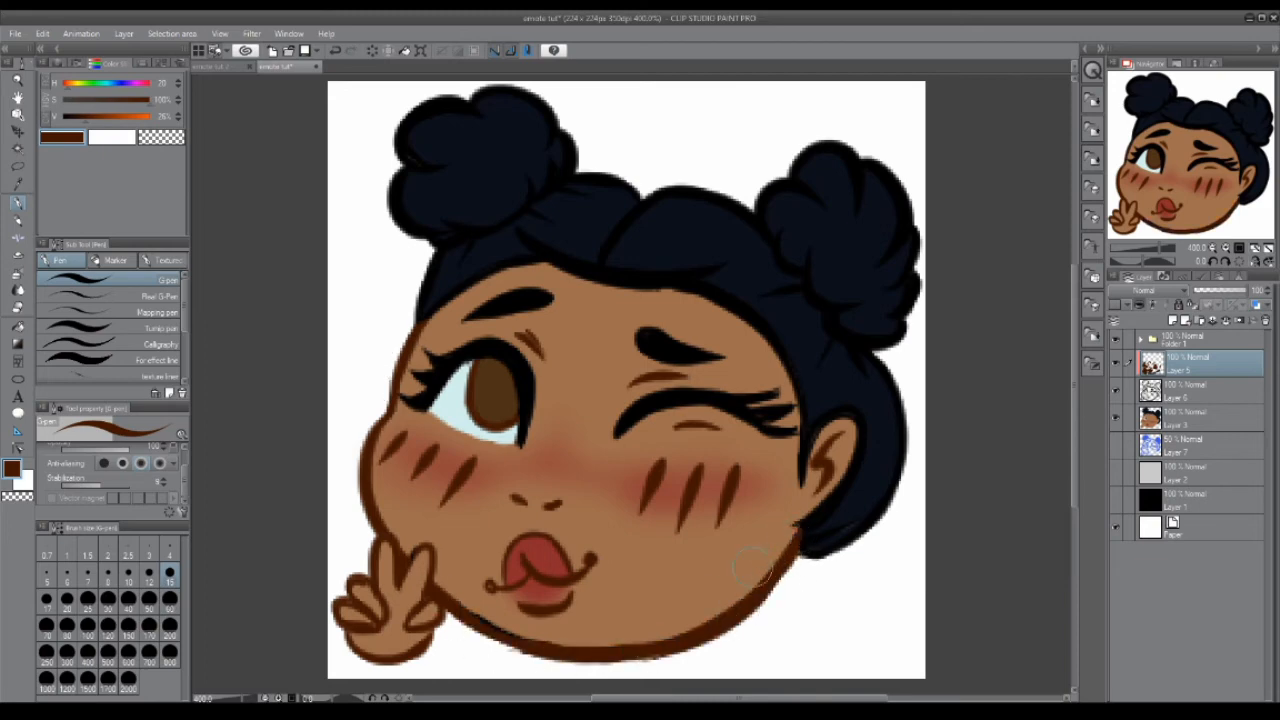
- Tidy the peace-sign hand's lines on Layer 6 and paint a dark brown pupil in the open eye
left_click(1173, 397)
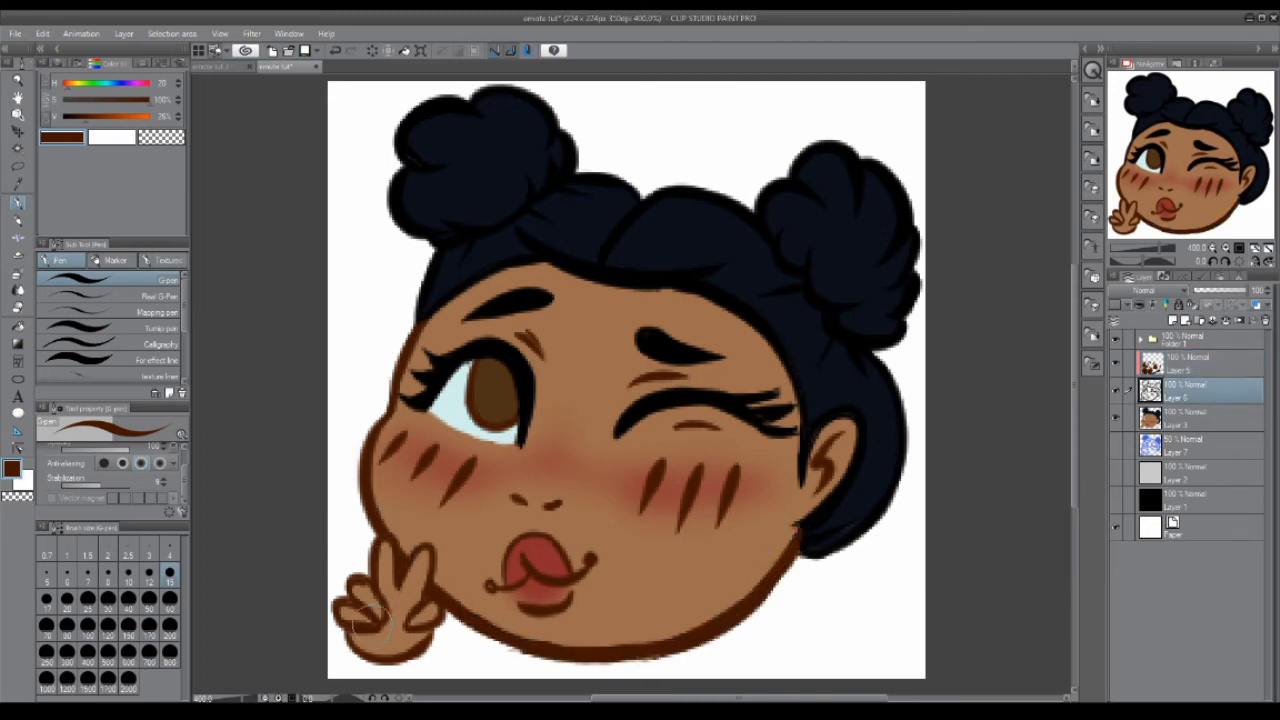
key("e")
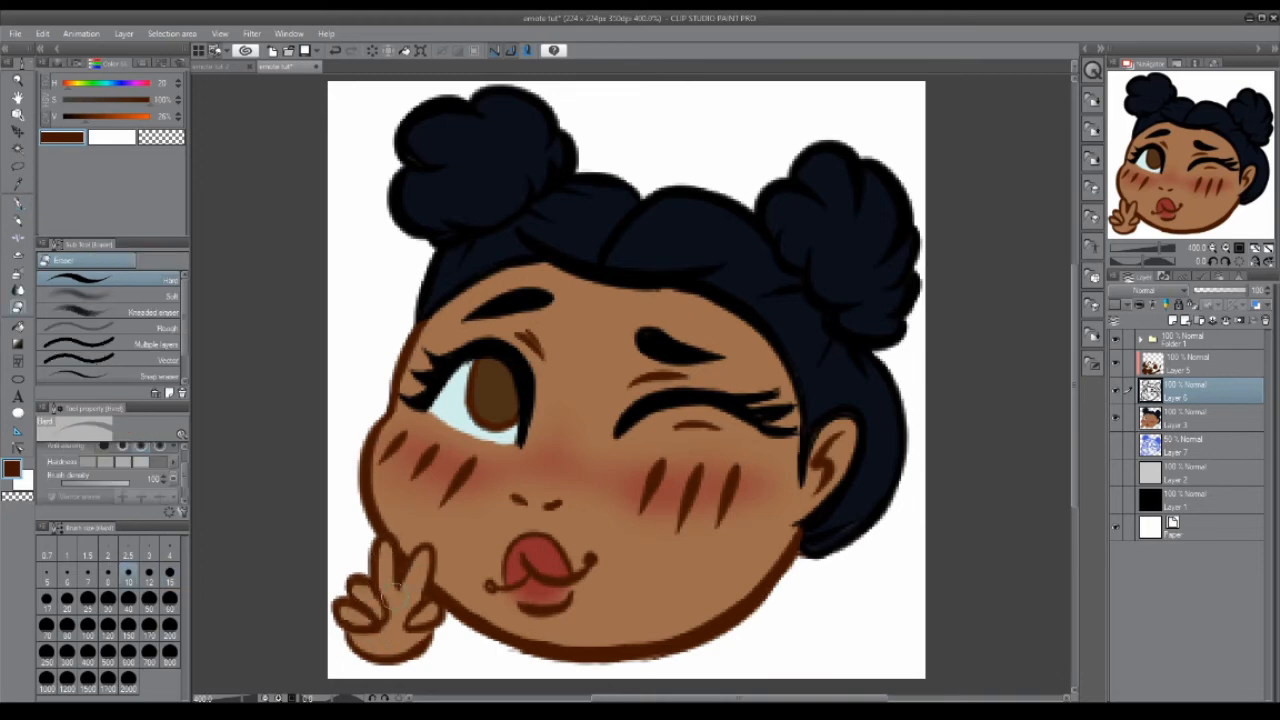
key("p")
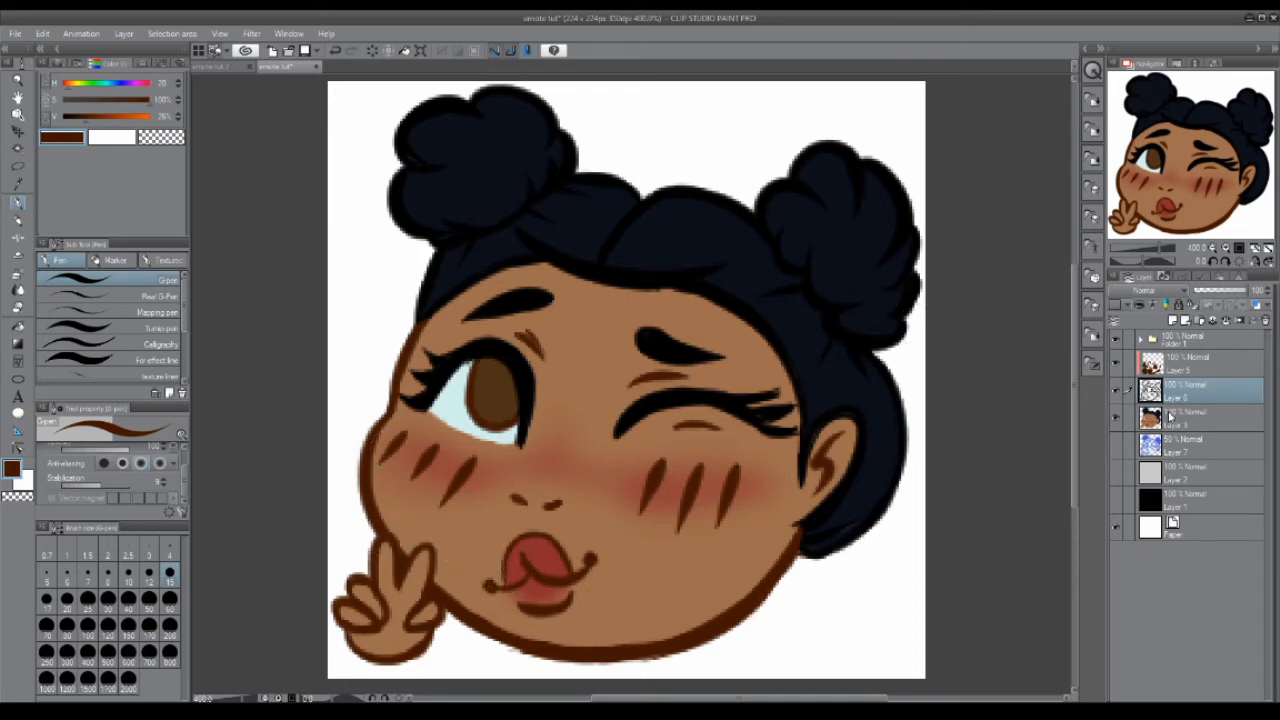
left_click_drag(497, 395, 499, 389)
key("ctrl+z")
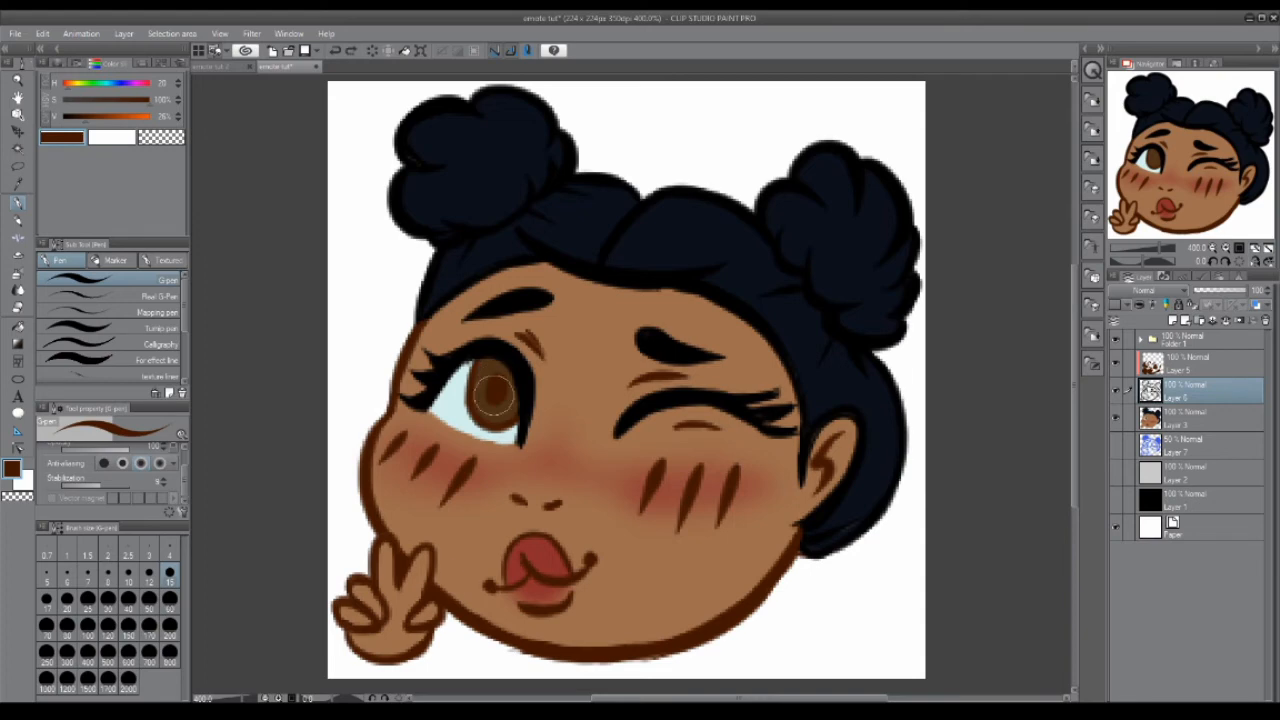
- Select the iris on Layer 3 and softly airbrush its lower half in a brighter orange-brown
left_click(1116, 391)
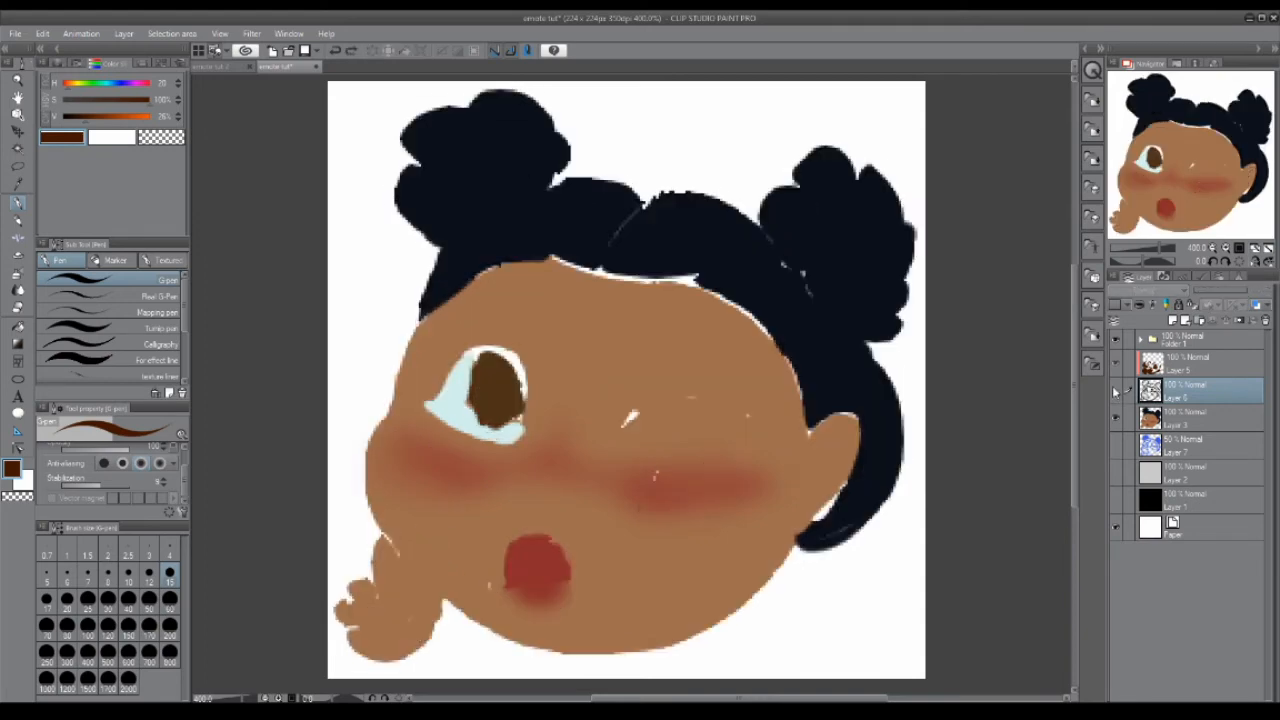
left_click(1116, 391)
left_click(1180, 442)
left_click(1178, 418)
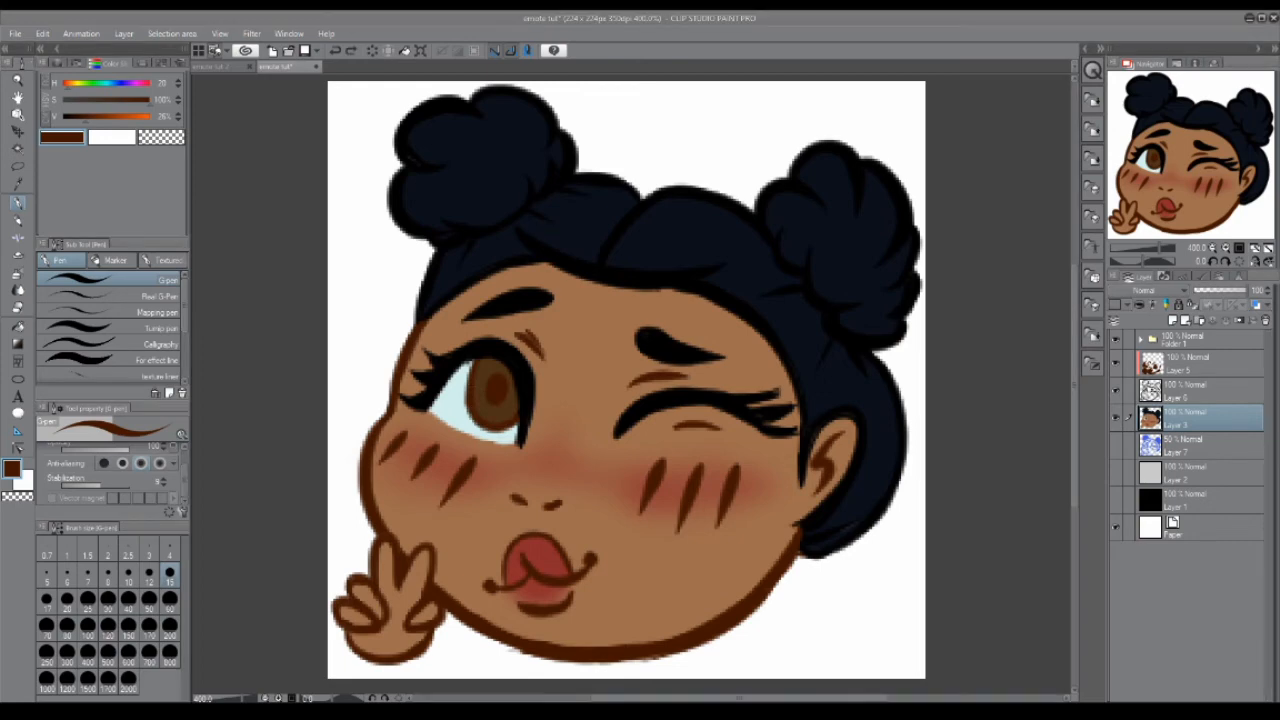
left_click_drag(128, 116, 113, 118)
left_click(70, 84)
left_click_drag(133, 101, 151, 101)
left_click(68, 84)
left_click(18, 149)
left_click(497, 419)
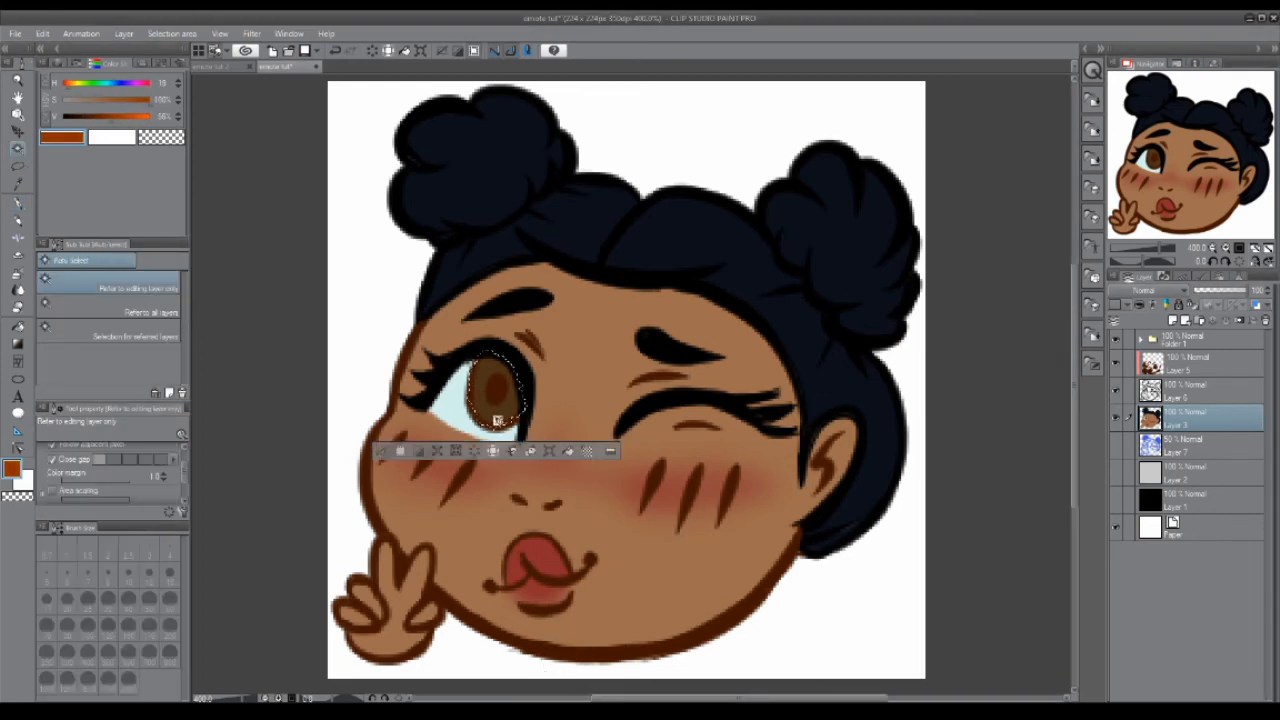
key("b")
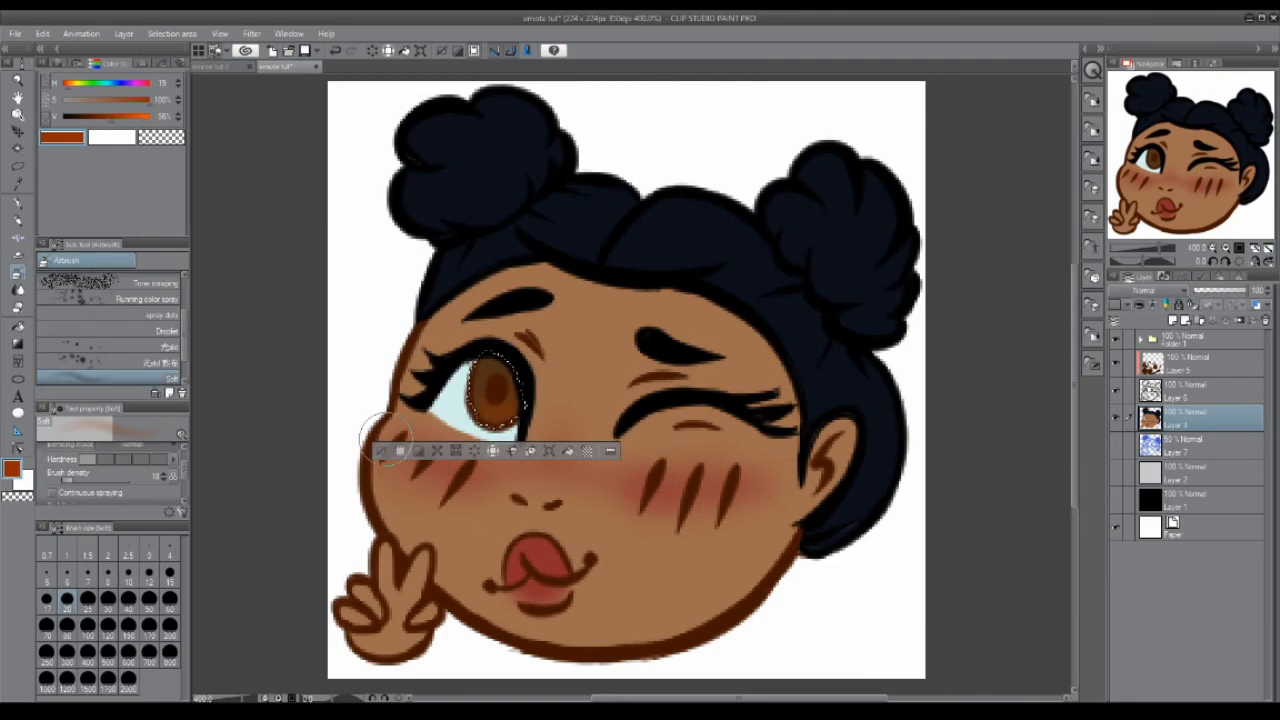
key("ctrl+d")
- Sample the lip red, select the hand's skin areas from the line art, and airbrush a soft blush on the fingers on Layer 3
left_click(537, 567, "alt")
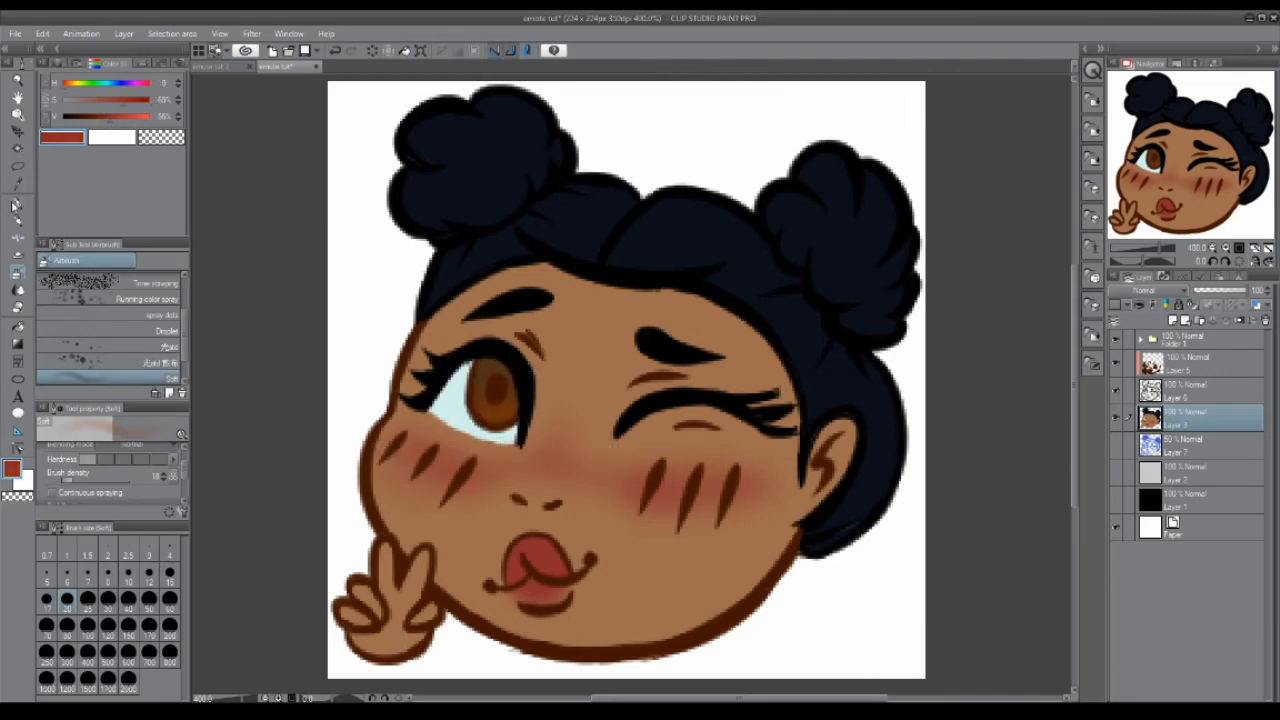
left_click(17, 148)
left_click(400, 608)
key("ctrl+d")
left_click(1221, 386)
left_click(400, 612)
left_click(364, 600, "shift")
left_click(426, 610, "shift")
left_click(1205, 418)
left_click(17, 274)
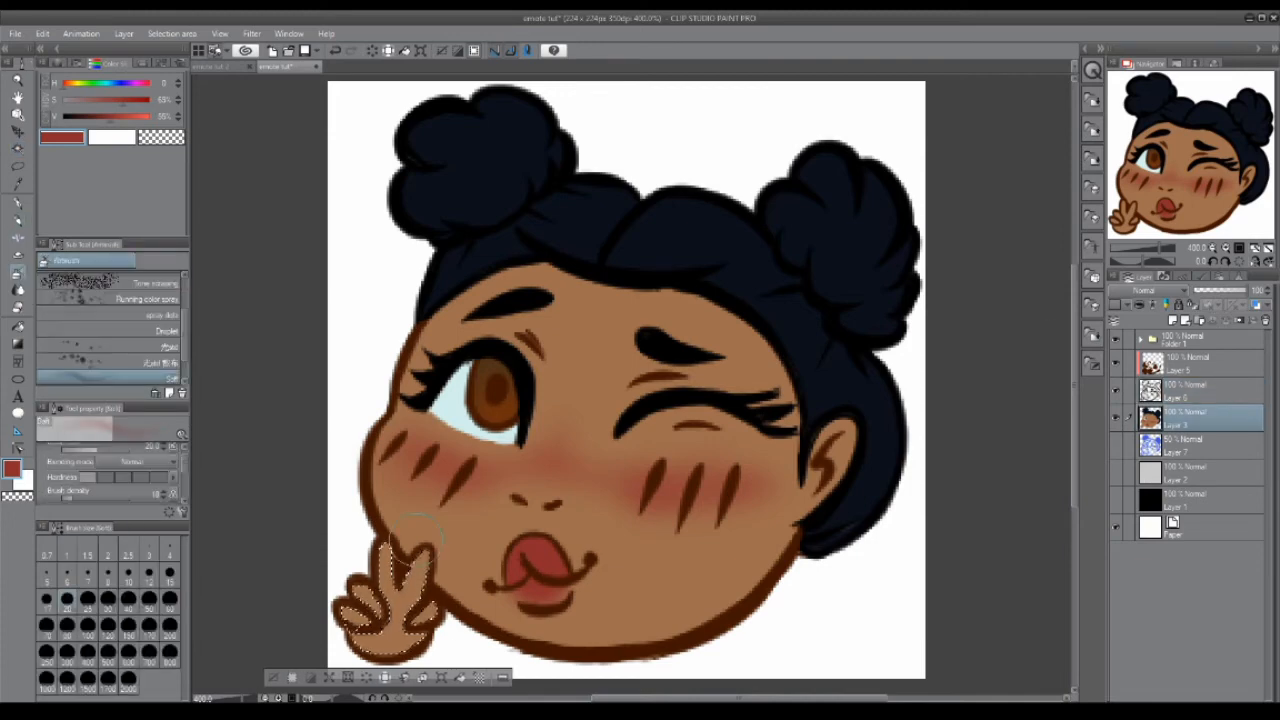
left_click_drag(416, 541, 390, 596)
left_click(274, 678)
- Group the line art, colour and clipped recolouring layers into a folder and add a clipped Multiply layer above it
left_click(1200, 365)
left_click(1180, 418)
left_click(1178, 366, "shift")
key("ctrl+g")
left_click(1141, 361)
left_click(1173, 321)
left_click(1139, 305)
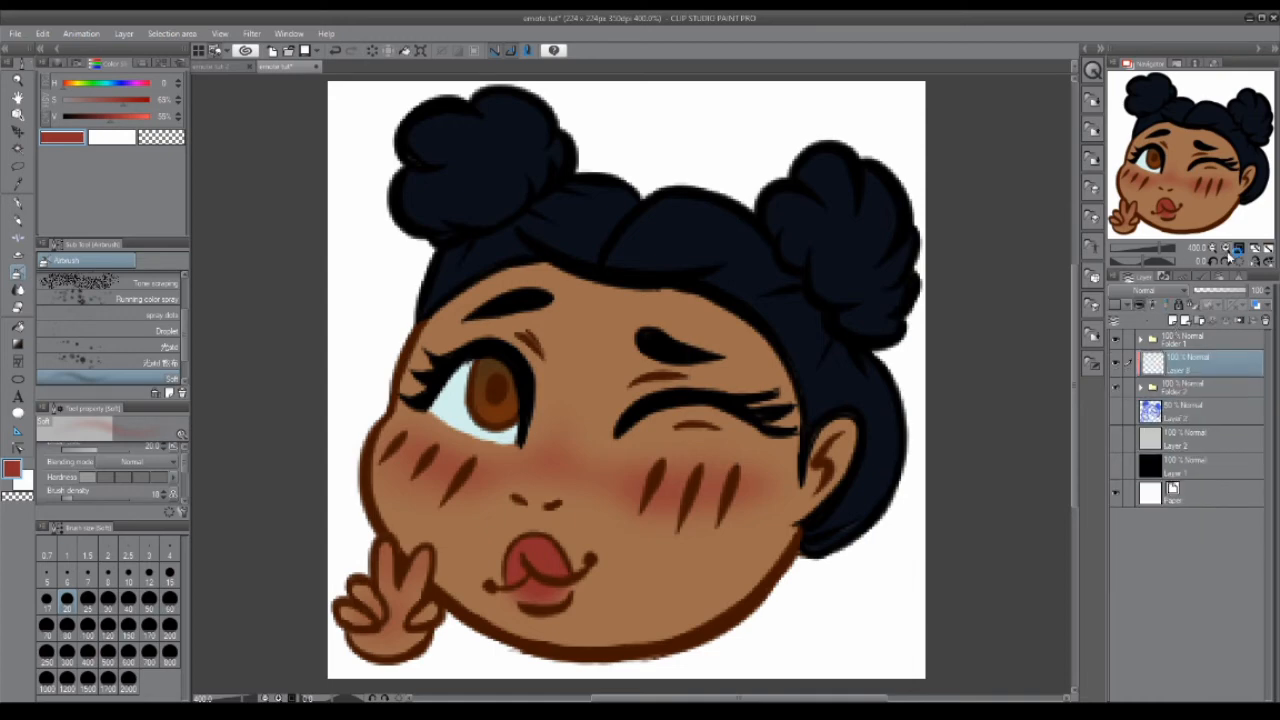
left_click(18, 327)
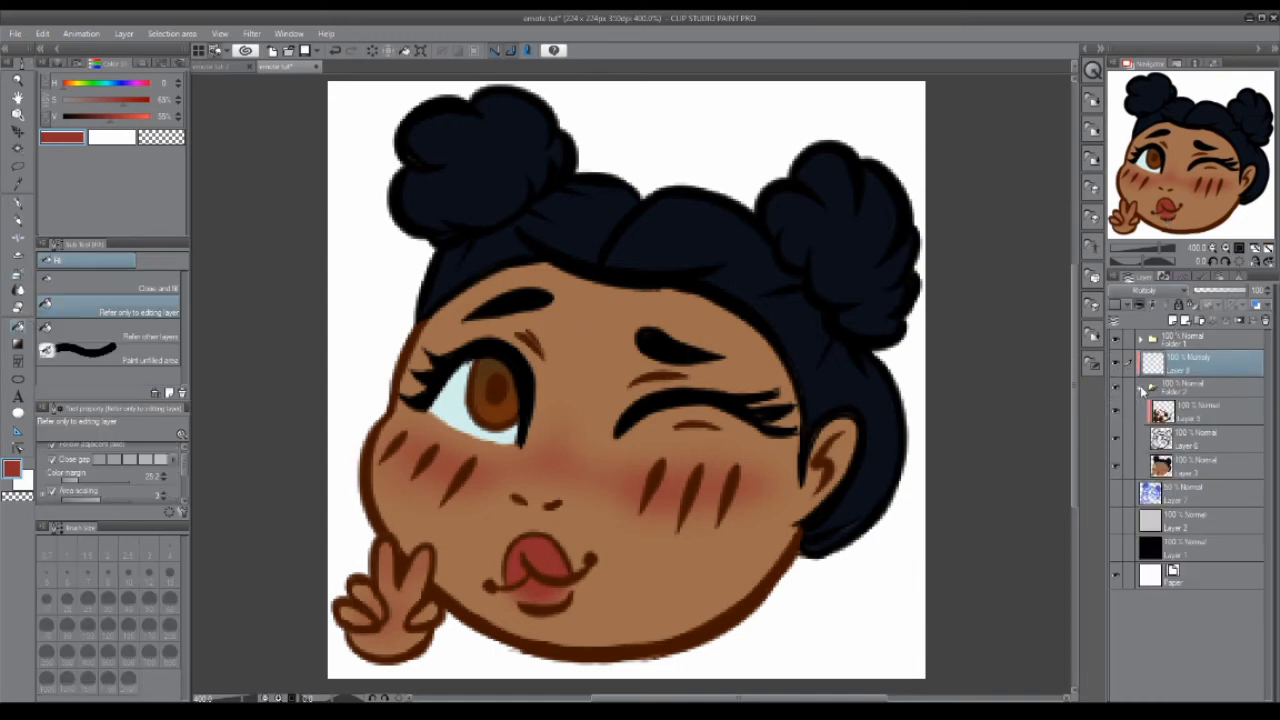
- Fill the Multiply layer with a dark muted plum from the colour set and lower its opacity to about half
left_click(76, 62)
left_click(108, 77)
left_click(91, 266)
left_click(94, 89)
left_click(609, 320)
left_click(335, 51)
left_click(43, 97)
left_click(53, 95)
left_click(511, 263)
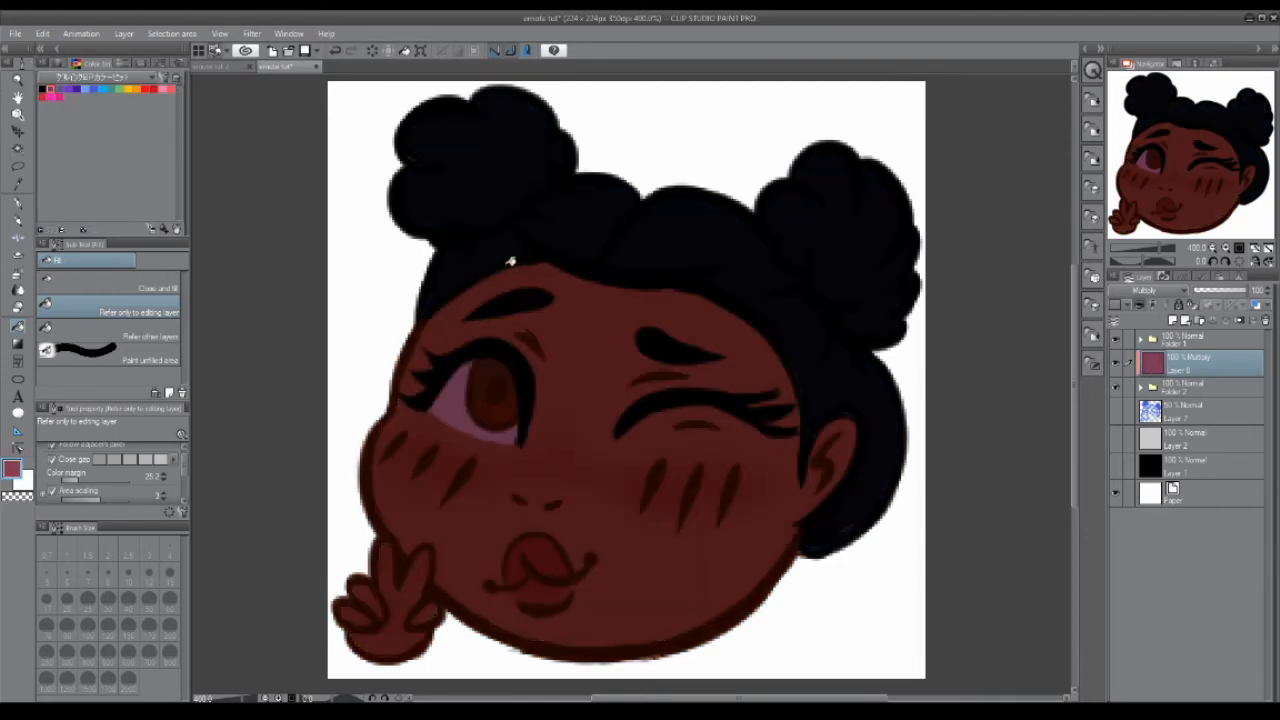
left_click(1226, 292)
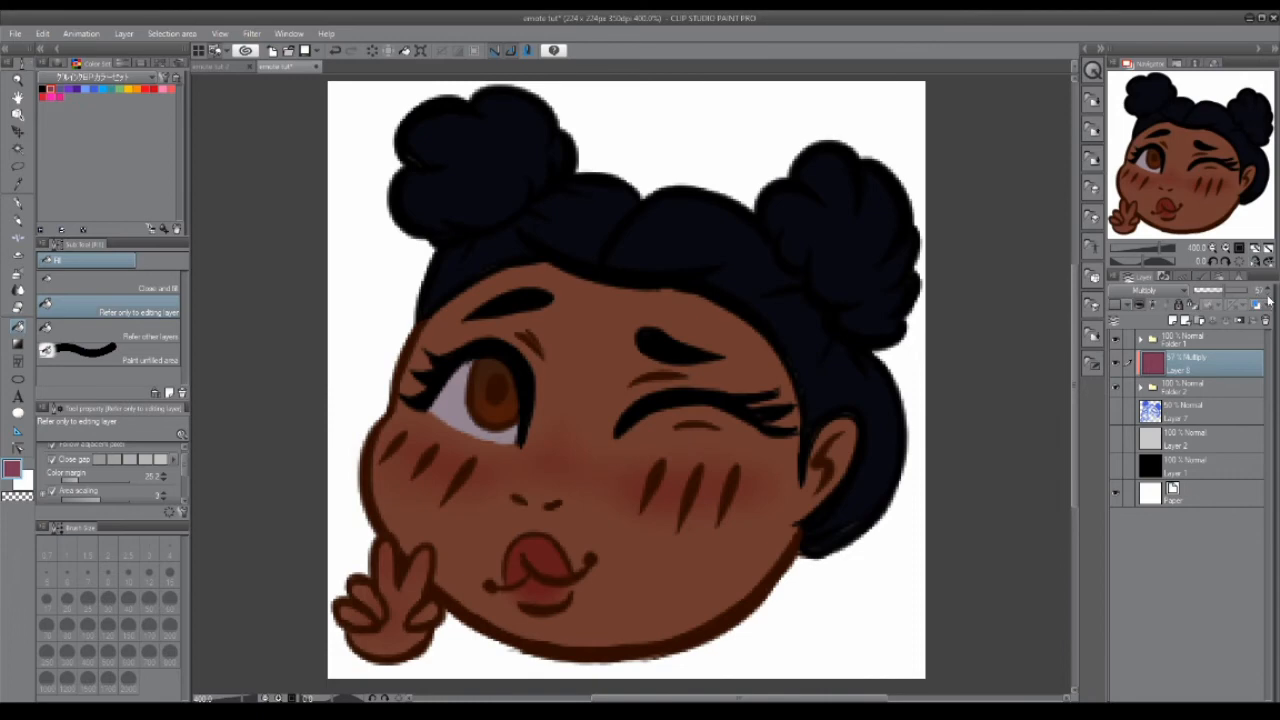
- Softly lighten the shading over the centre of the face with a transparent airbrush at size 50
key("b")
left_click(149, 610)
mouse_move(676, 448)
left_mouse_down()
mouse_move(627, 399)
mouse_move(480, 374)
mouse_move(472, 420)
mouse_move(607, 467)
mouse_move(540, 380)
left_mouse_up()
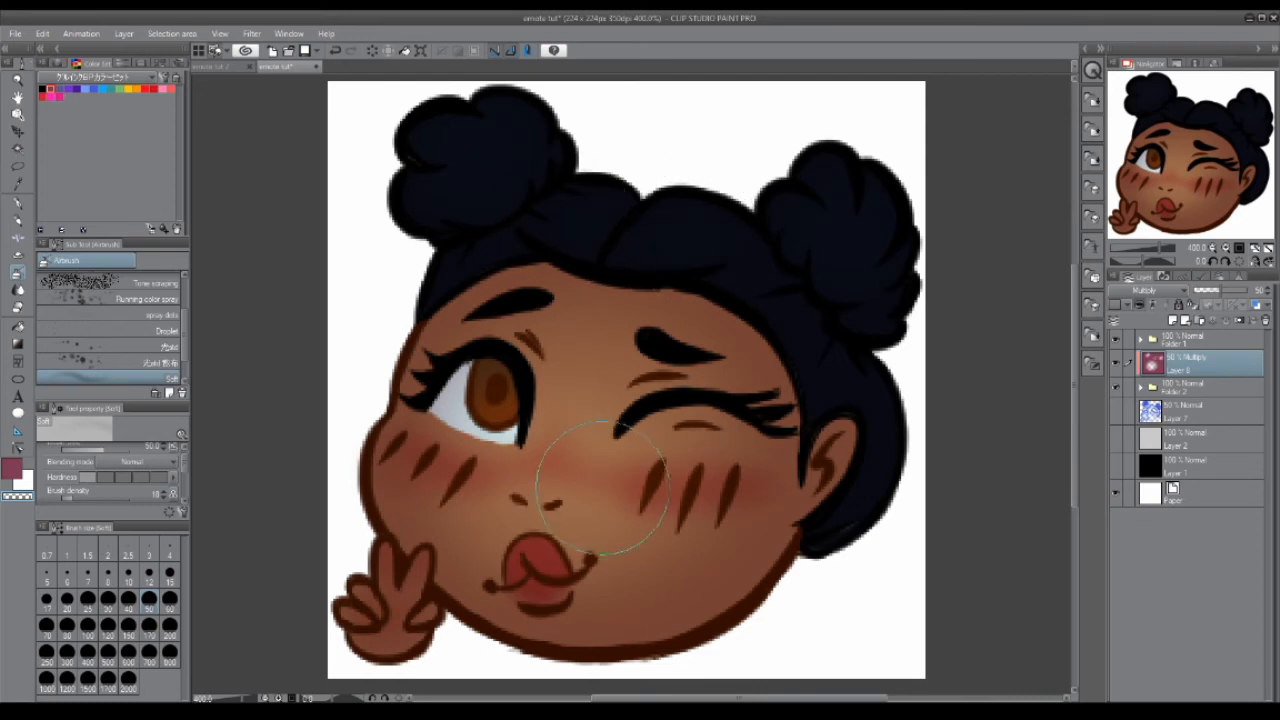
left_click(67, 598)
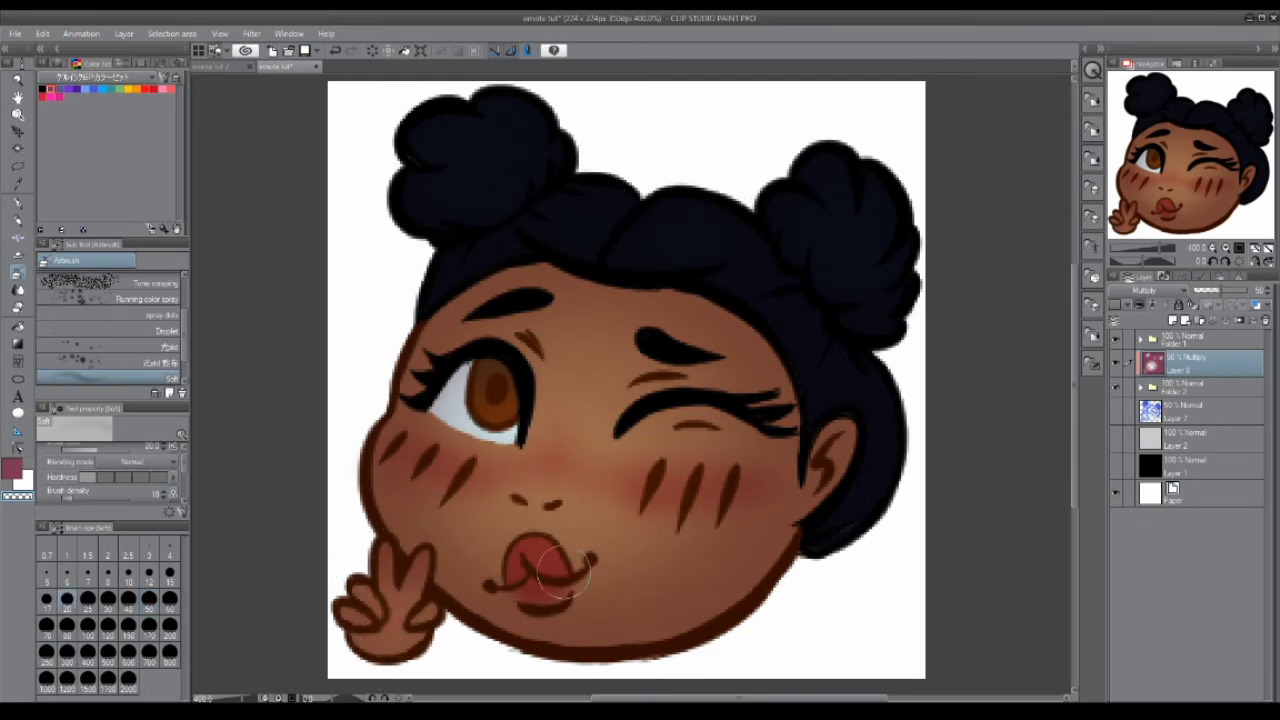
- Erase the Multiply shading from the fingers and palm of the peace-sign hand with the Hard eraser
left_click(17, 202)
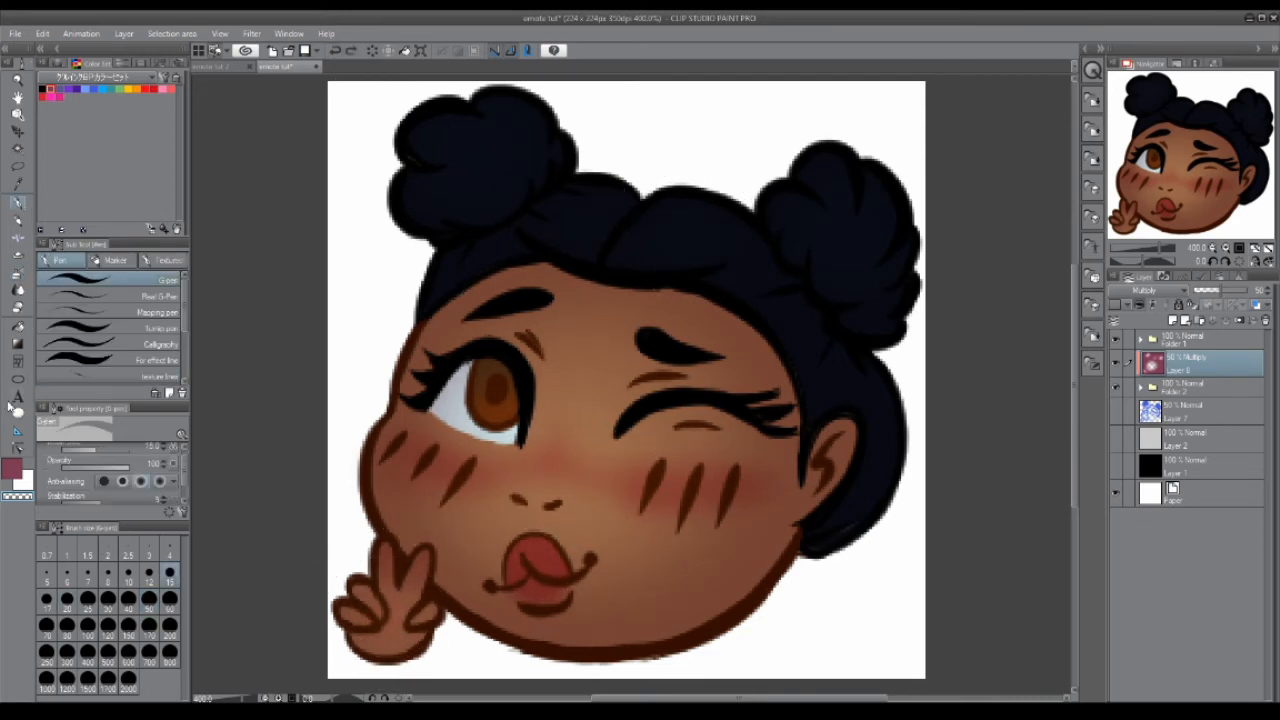
key("e")
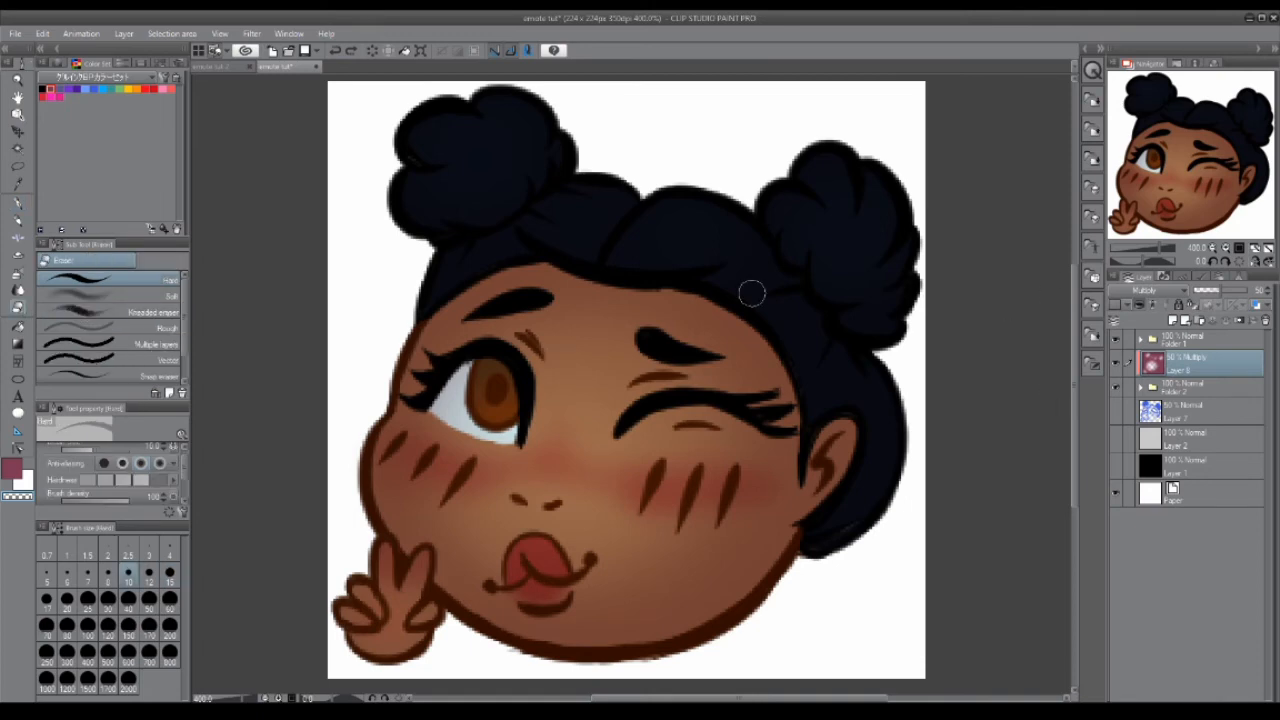
left_click_drag(798, 434, 452, 590)
key("ctrl+z")
mouse_move(374, 597)
left_mouse_down()
mouse_move(384, 657)
mouse_move(364, 644)
mouse_move(391, 628)
mouse_move(388, 566)
mouse_move(402, 594)
mouse_move(427, 558)
mouse_move(403, 611)
mouse_move(423, 633)
mouse_move(373, 648)
left_mouse_up()
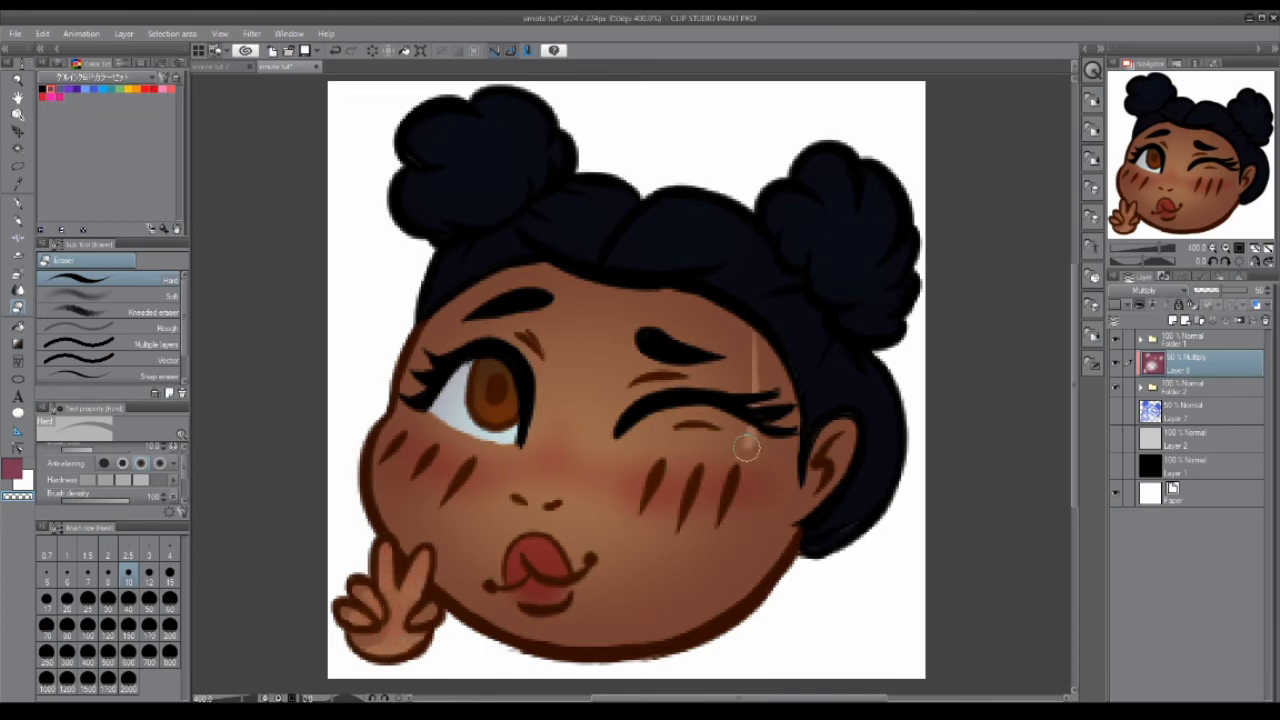
- Raise the eraser's stabilization to 23 and erase a smooth curve inside the jawline to mark the shadow's edge
scroll(168, 495, "down", 2)
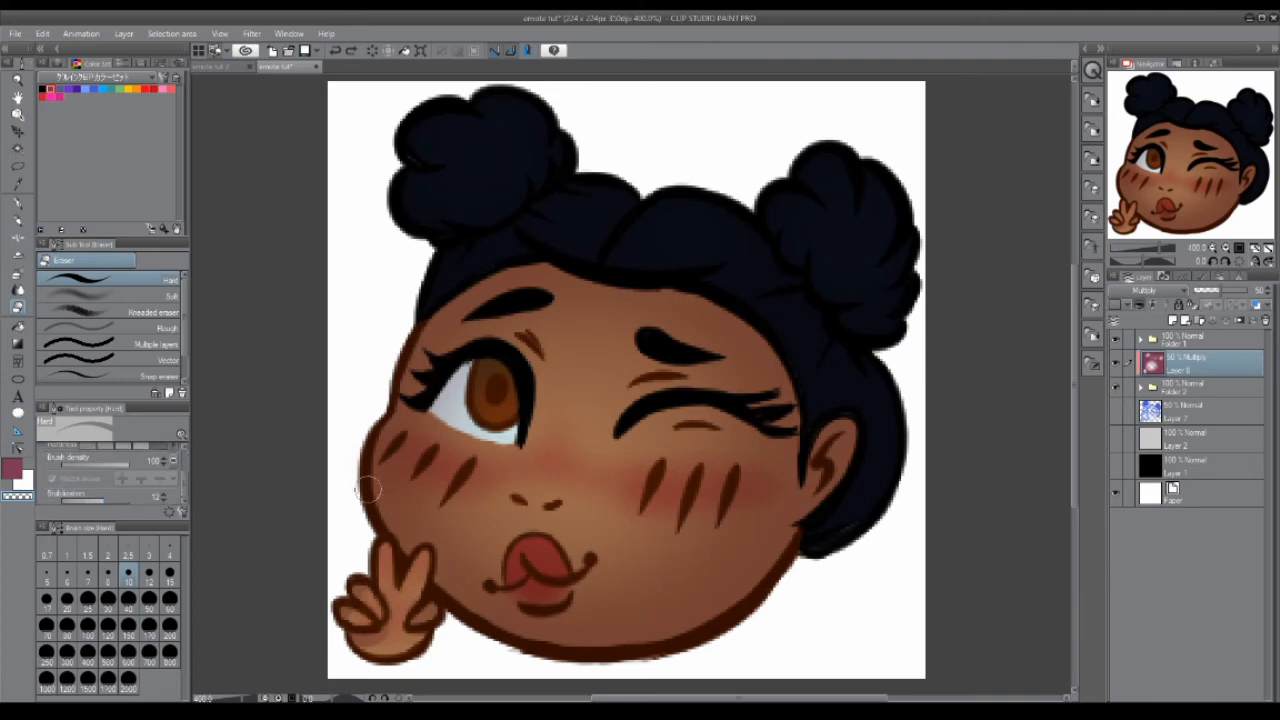
left_click_drag(775, 436, 556, 638)
key("ctrl+z")
mouse_move(445, 597)
left_mouse_down()
mouse_move(784, 374)
mouse_move(732, 532)
left_mouse_up()
left_click_drag(786, 427, 712, 548)
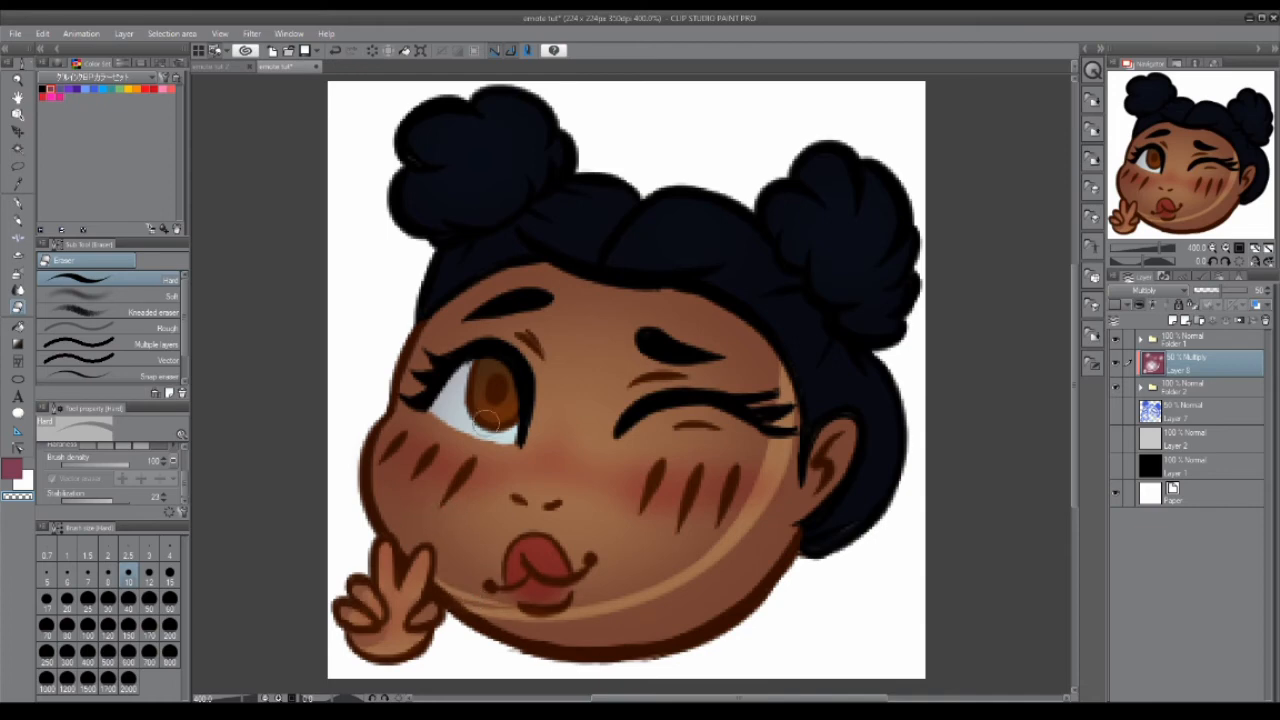
- Erase the shading from parts of the ear, the lower white of the open eye and the lips
mouse_move(842, 427)
left_mouse_down()
mouse_move(827, 487)
mouse_move(836, 420)
left_mouse_up()
key("ctrl+z")
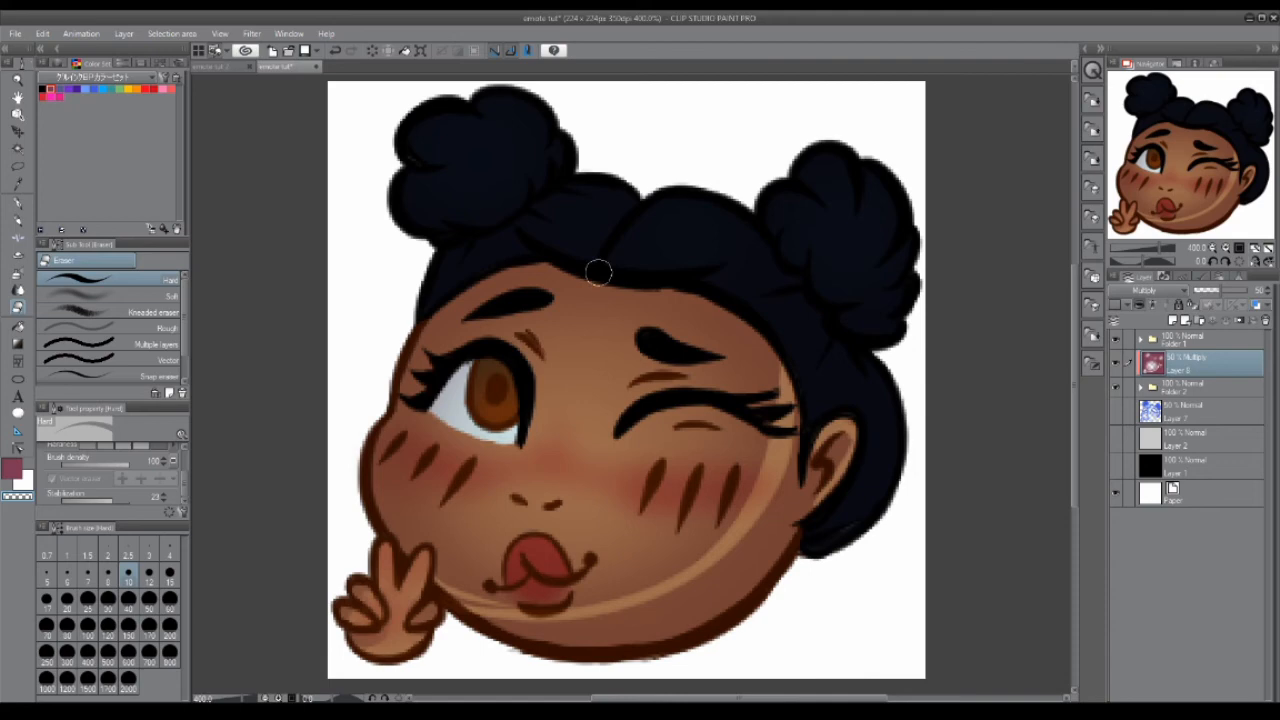
mouse_move(425, 407)
left_mouse_down()
mouse_move(482, 391)
mouse_move(502, 447)
mouse_move(459, 414)
left_mouse_up()
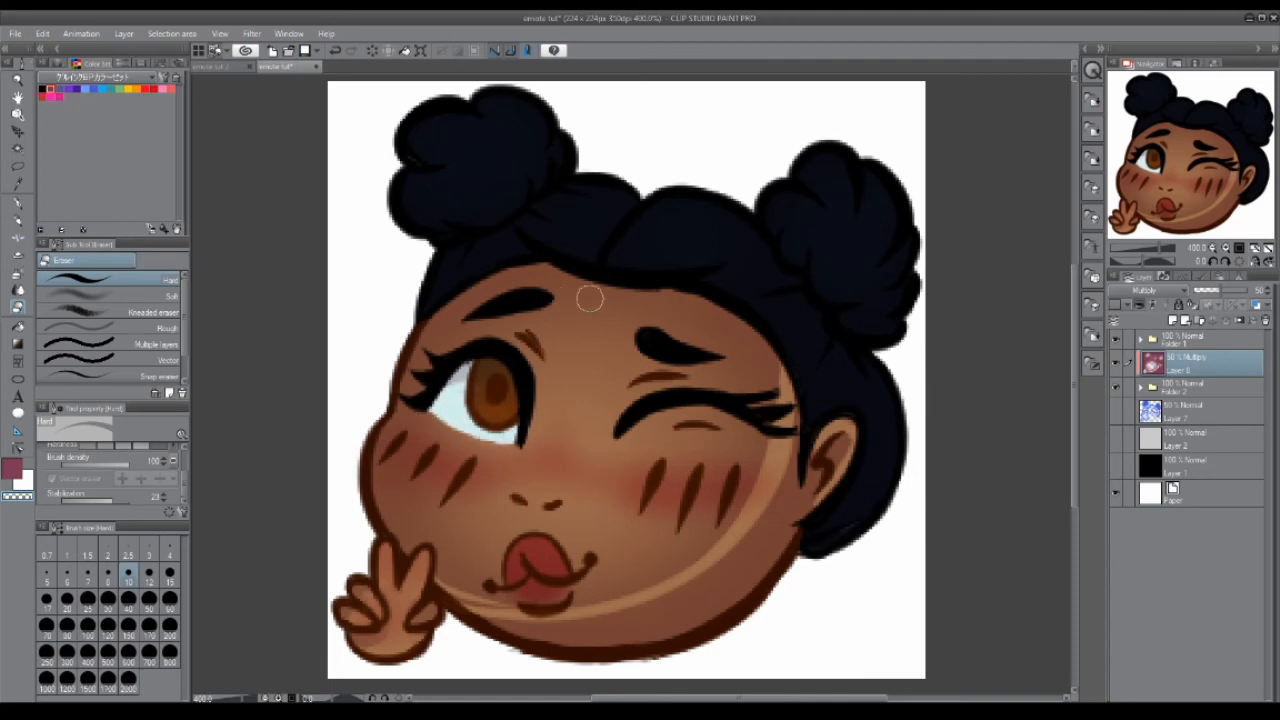
left_click_drag(511, 556, 521, 558)
key("ctrl+z")
mouse_move(540, 573)
left_mouse_down()
mouse_move(548, 590)
mouse_move(527, 597)
left_mouse_up()
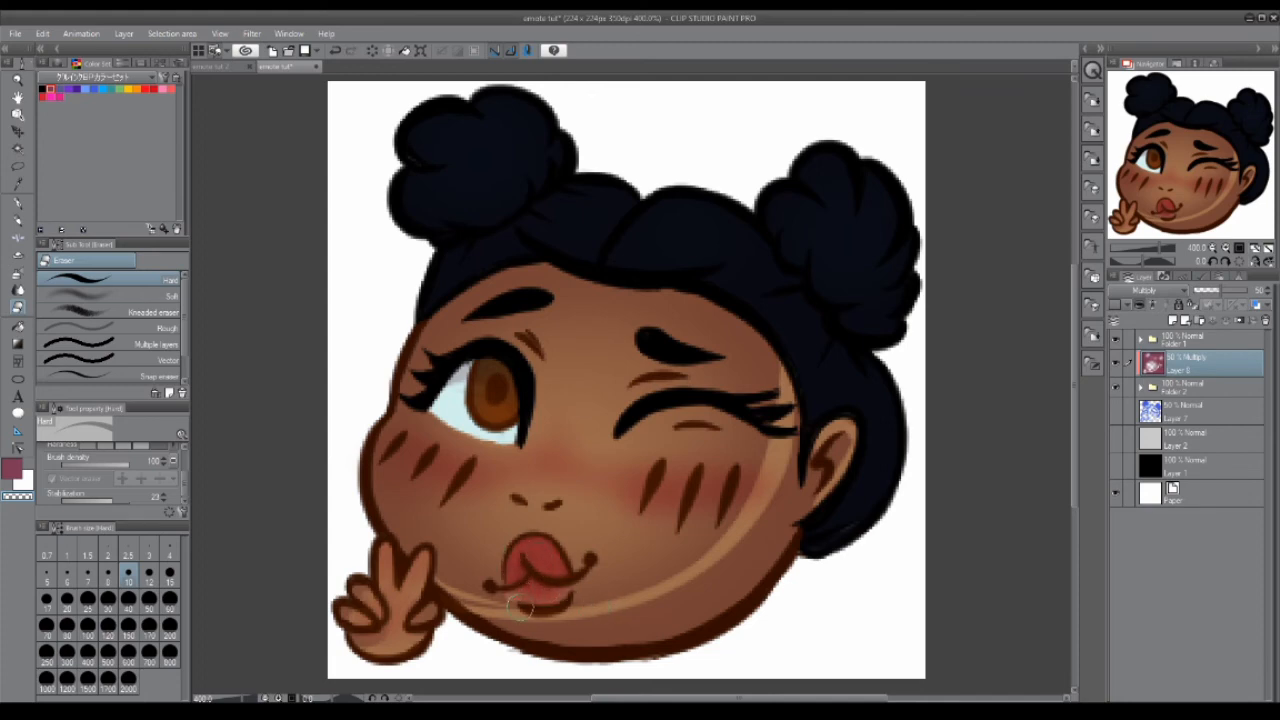
key("ctrl+z")
- Erase the shading across the face inside the jaw curve with eraser sizes 40 and 30, keeping a shadow along the jaw
mouse_move(435, 546)
left_mouse_down()
mouse_move(403, 544)
mouse_move(443, 564)
mouse_move(428, 541)
mouse_move(449, 546)
left_mouse_up()
left_click(133, 601)
left_click_drag(525, 486, 366, 472)
left_click(109, 601)
mouse_move(403, 516)
left_mouse_down()
mouse_move(396, 409)
mouse_move(422, 437)
mouse_move(407, 371)
mouse_move(447, 344)
mouse_move(448, 314)
mouse_move(553, 280)
mouse_move(572, 314)
mouse_move(597, 299)
mouse_move(724, 329)
mouse_move(770, 382)
mouse_move(631, 409)
mouse_move(722, 404)
mouse_move(717, 494)
mouse_move(661, 429)
mouse_move(637, 469)
mouse_move(592, 322)
mouse_move(488, 360)
left_mouse_up()
mouse_move(640, 556)
left_mouse_down()
mouse_move(699, 546)
mouse_move(614, 579)
mouse_move(584, 558)
left_mouse_up()
mouse_move(491, 520)
left_mouse_down()
mouse_move(480, 577)
mouse_move(431, 514)
mouse_move(522, 598)
mouse_move(489, 599)
mouse_move(480, 530)
left_mouse_up()
key("ctrl+z")
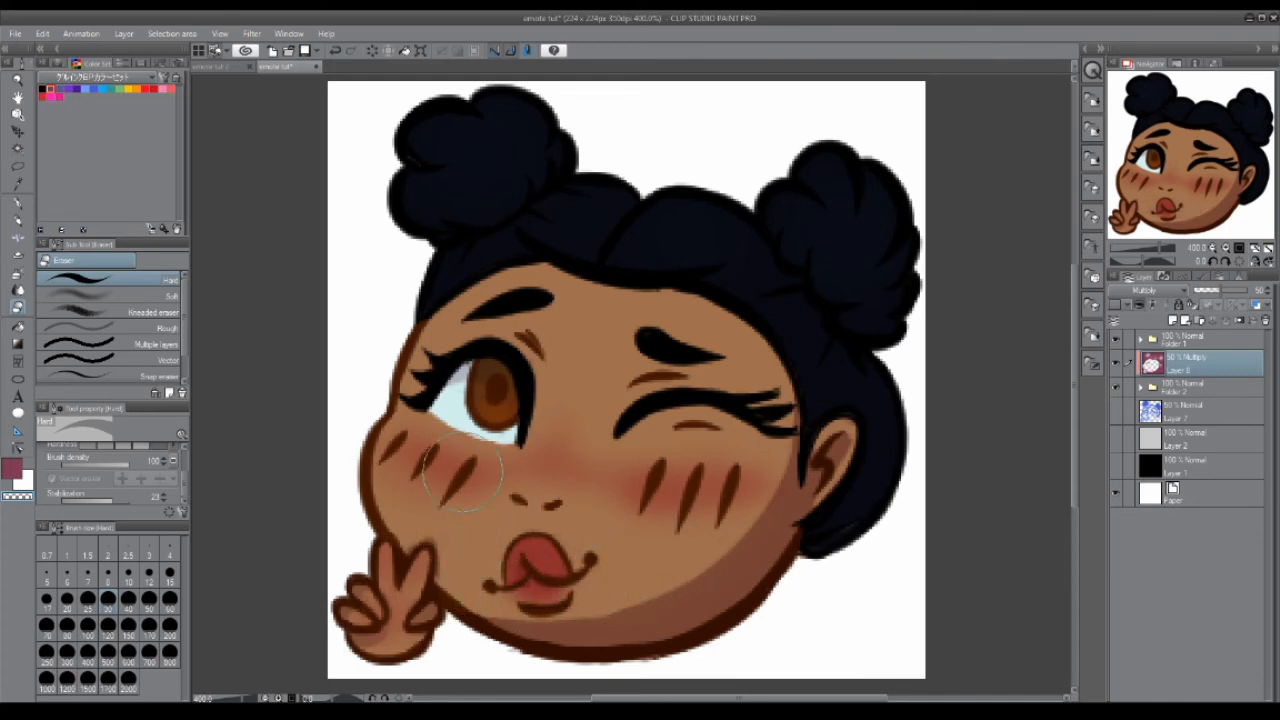
- Paint a rounded shadow over the nose on the Multiply layer with the G-pen at size 15
key("p")
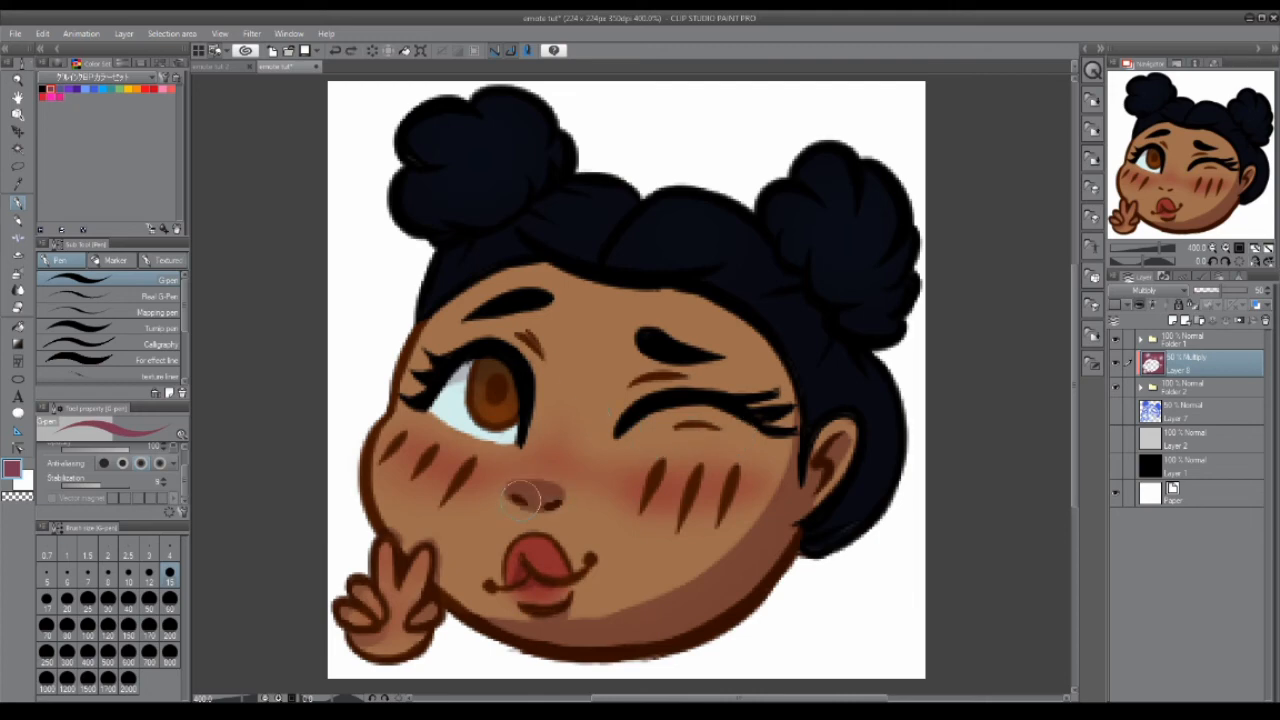
mouse_move(557, 504)
left_mouse_down()
mouse_move(519, 492)
mouse_move(556, 498)
mouse_move(522, 484)
mouse_move(555, 480)
left_mouse_up()
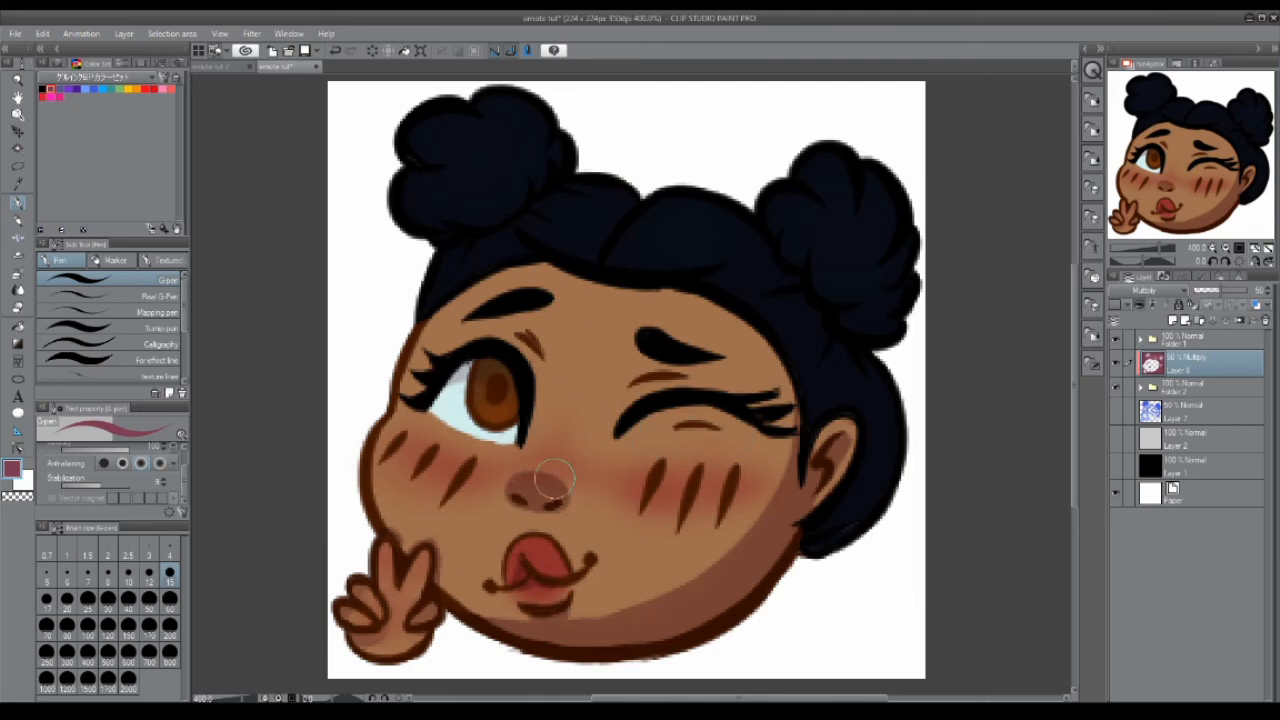
left_click(17, 277)
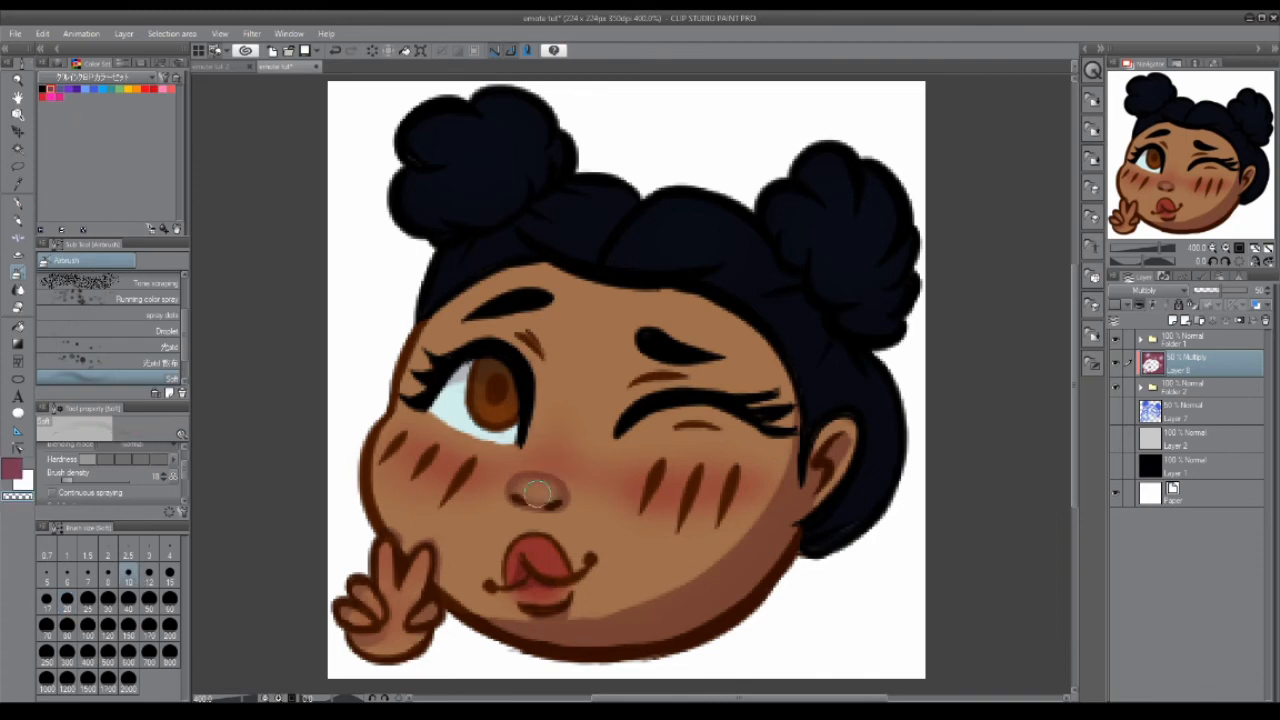
key("p")
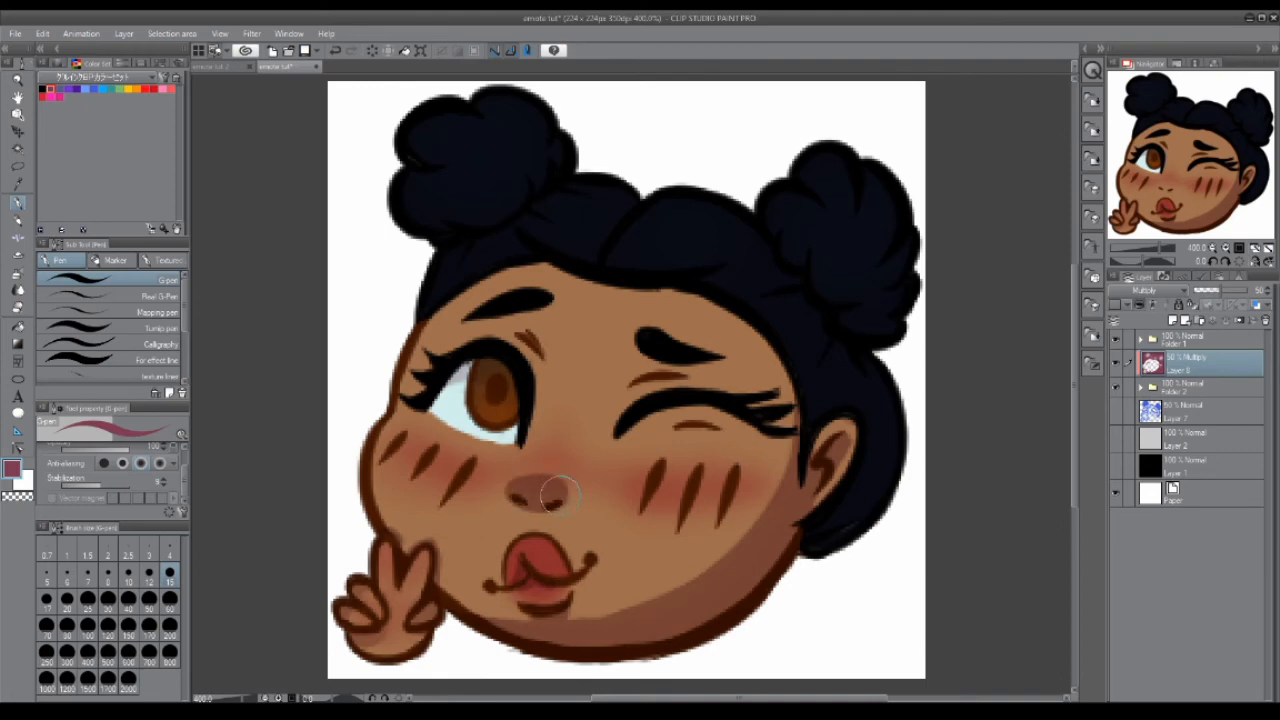
key("e")
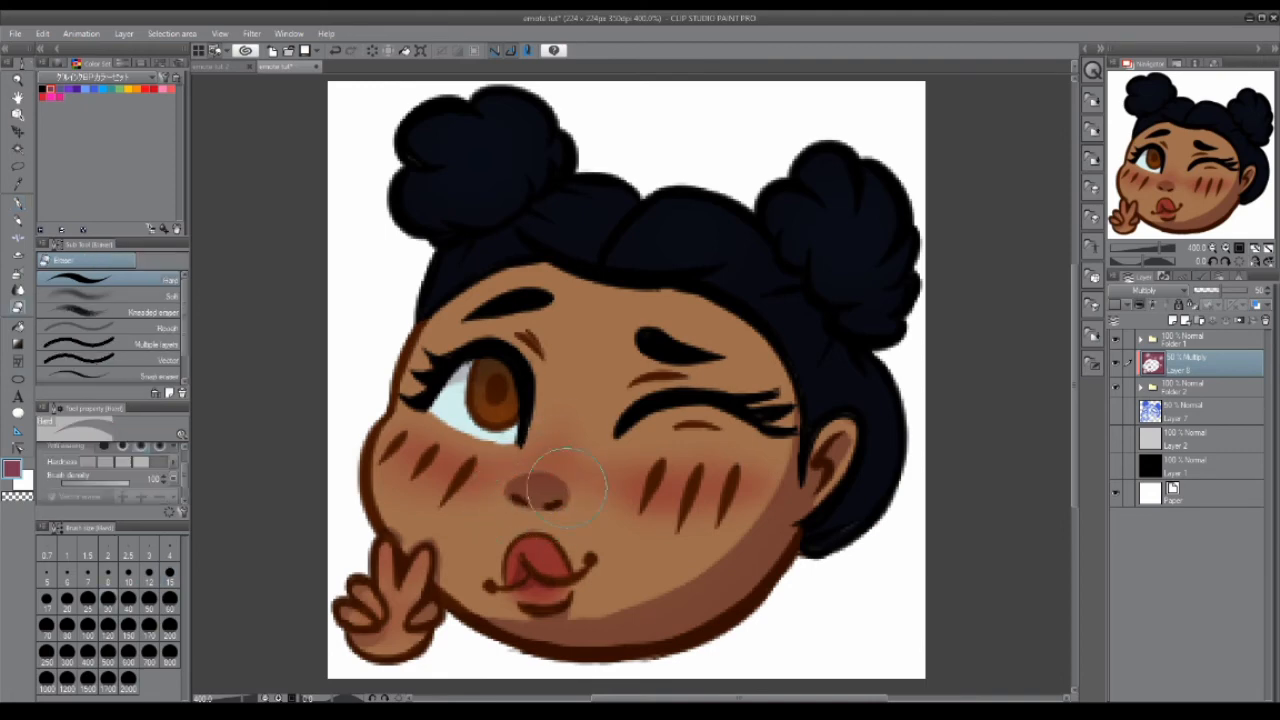
- Lighten the tip of the nose within its shadow using a small transparent soft airbrush
key("b")
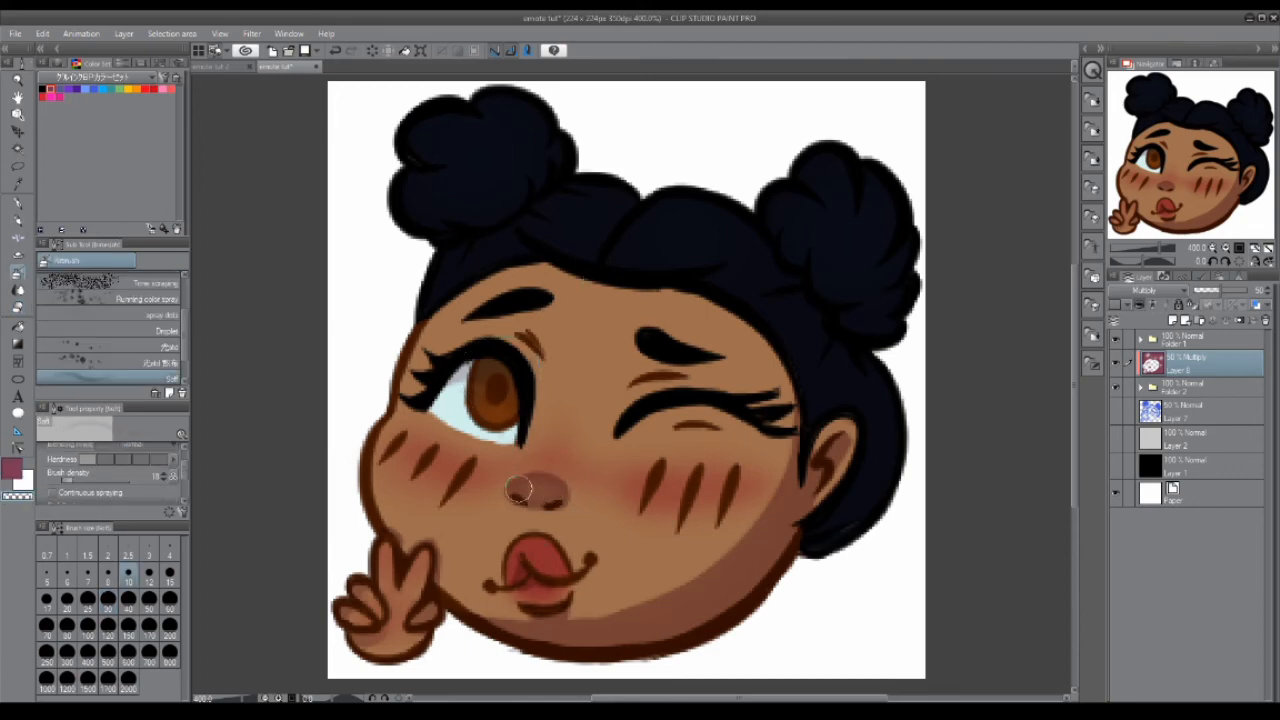
key("p")
left_click(8, 460)
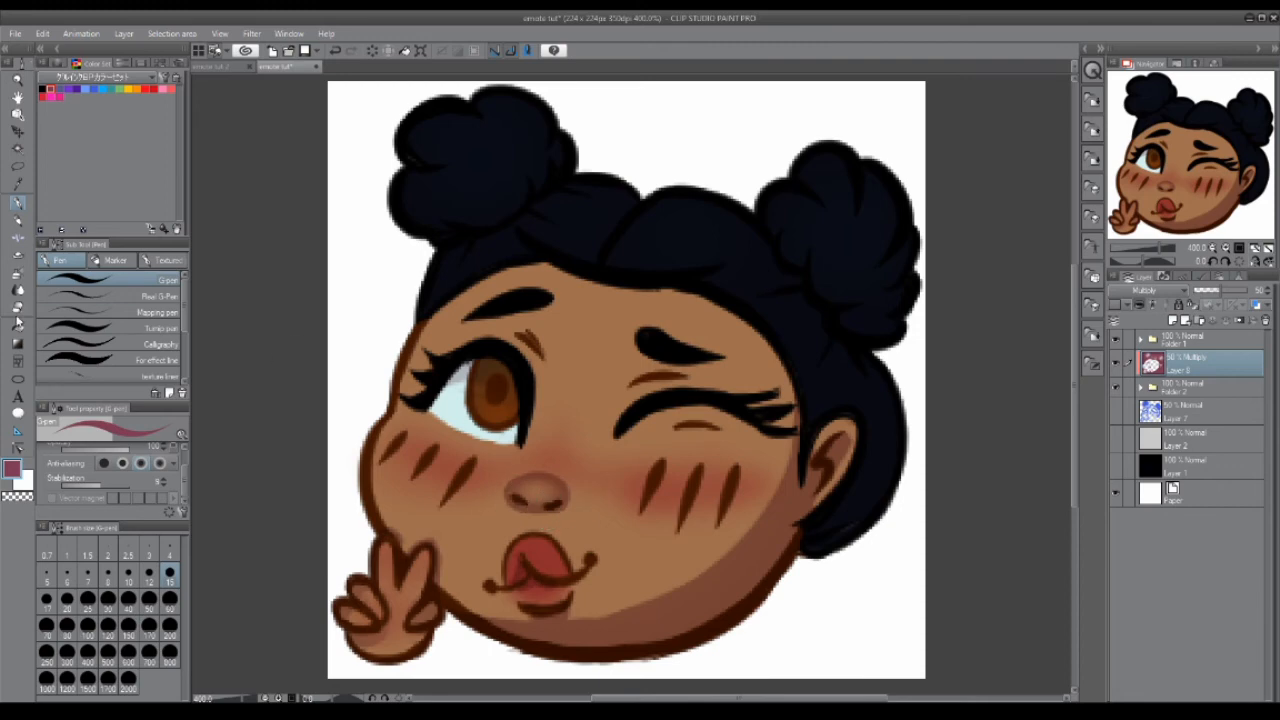
key("b")
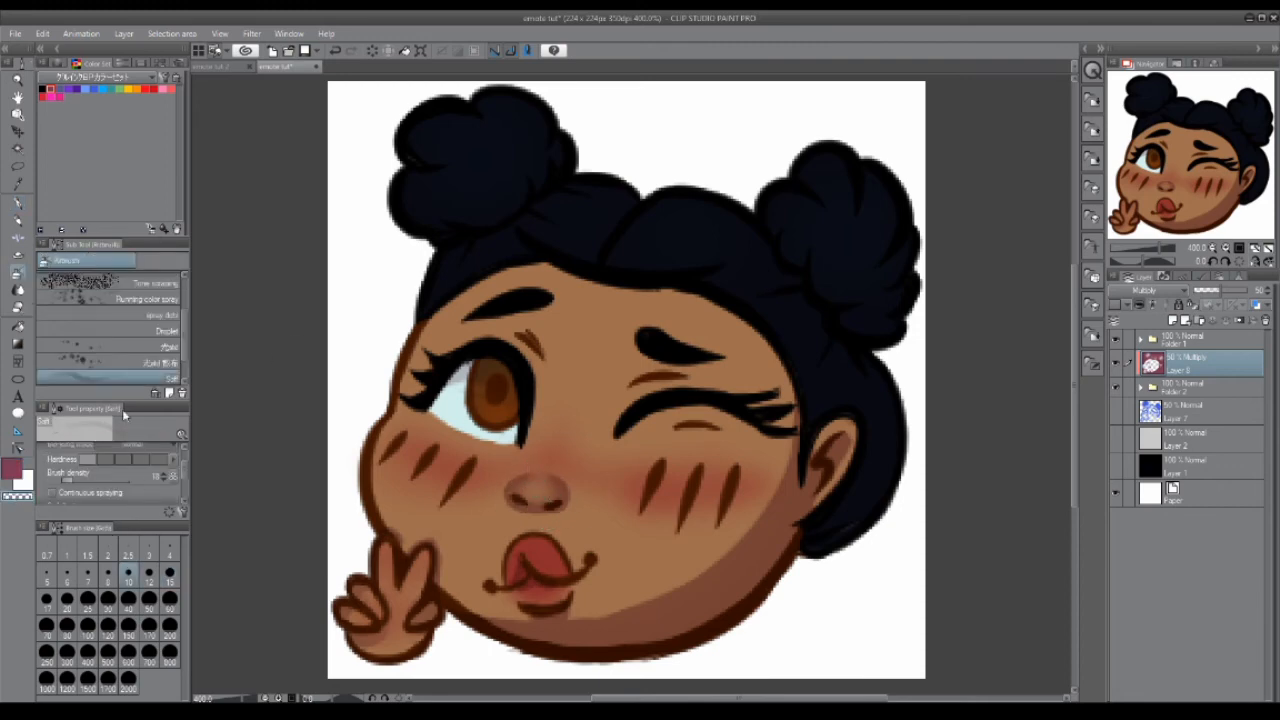
key("e")
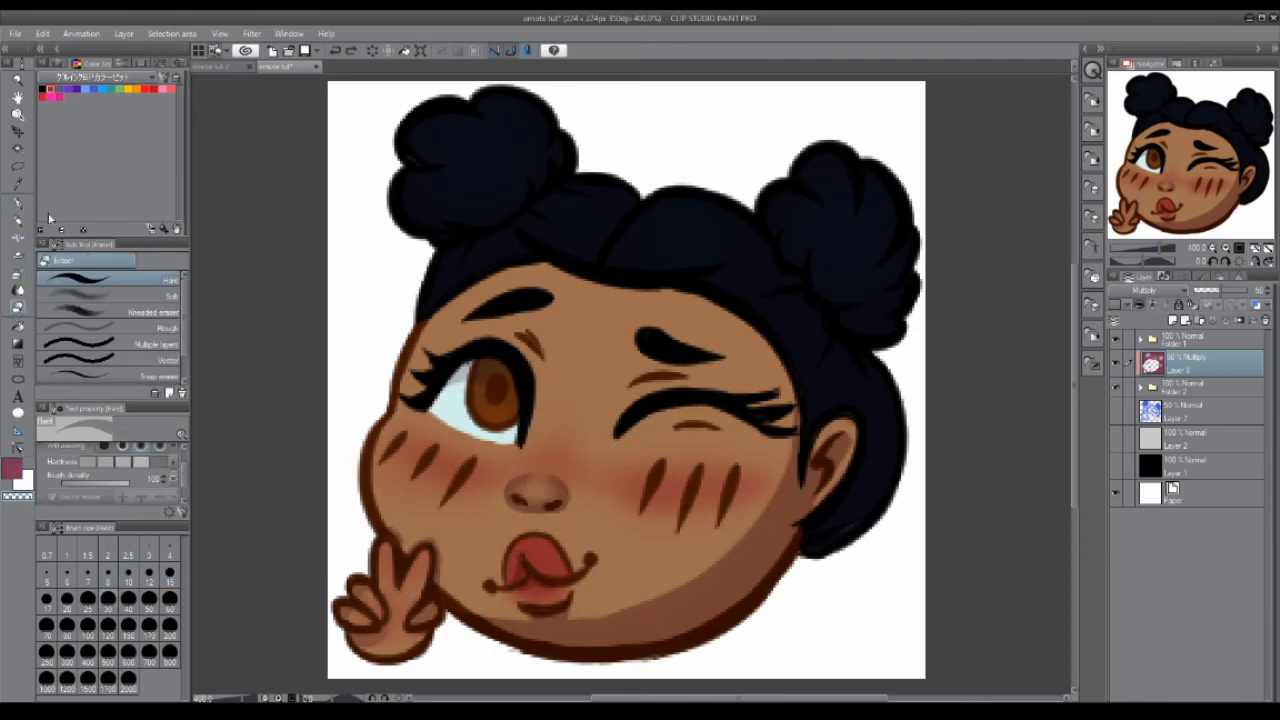
- Lasso the nose shadow on the Multiply layer, adjust it with a free transform and deselect it
key("m")
left_click_drag(545, 458, 540, 460)
key("ctrl+t")
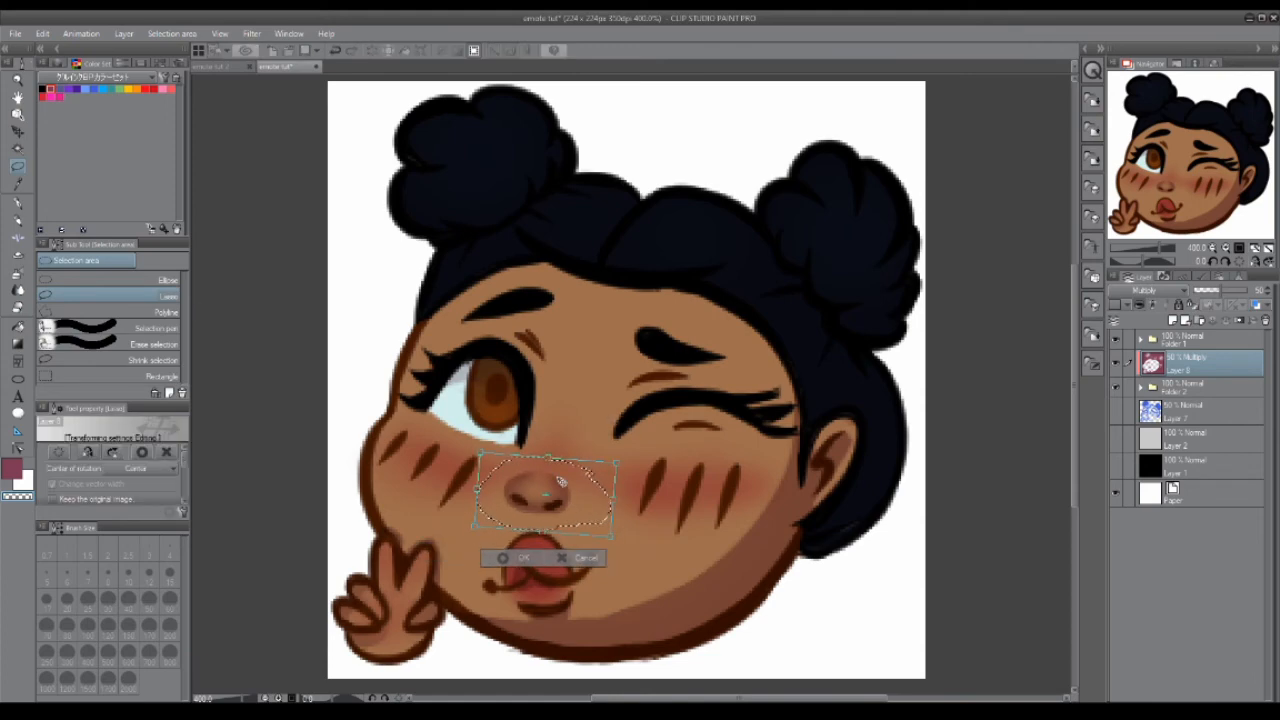
left_click(525, 561)
left_click(425, 555)
- Create a clipped Add (Glow) layer and dab highlights on the nose, cheeks and lips with the G-pen at size 15
left_click(18, 203)
key("c")
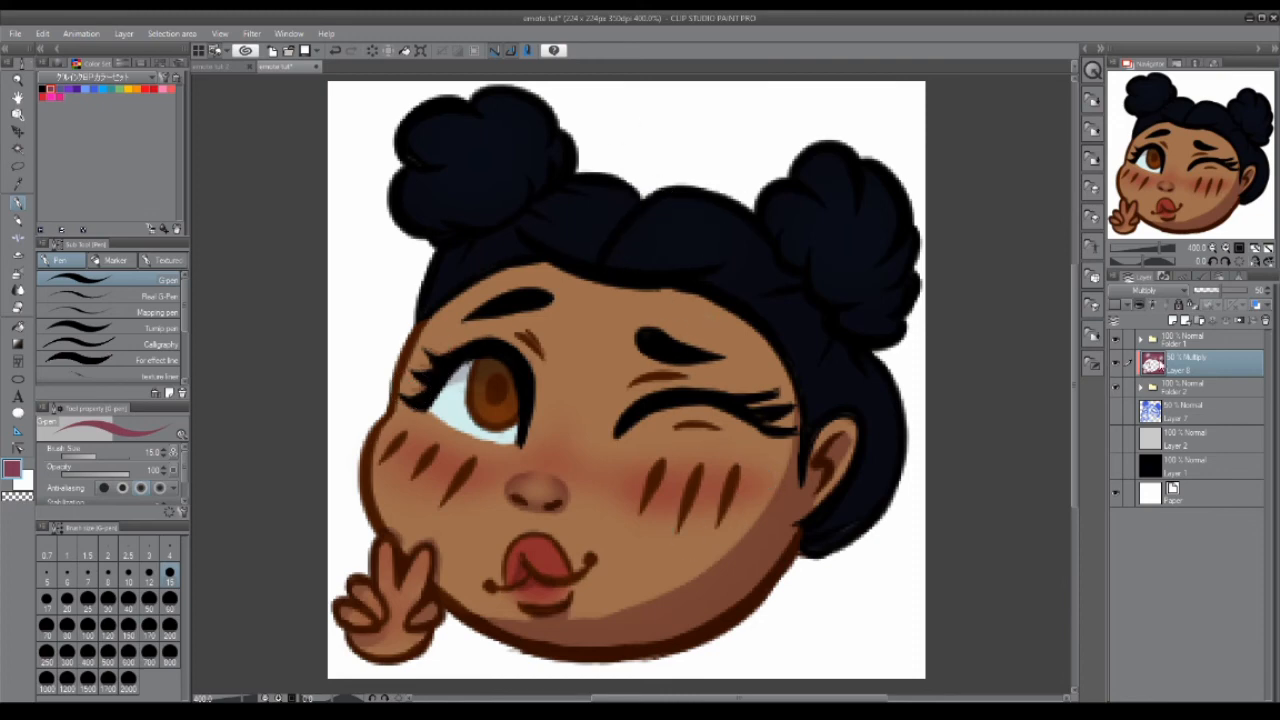
left_click(1173, 320)
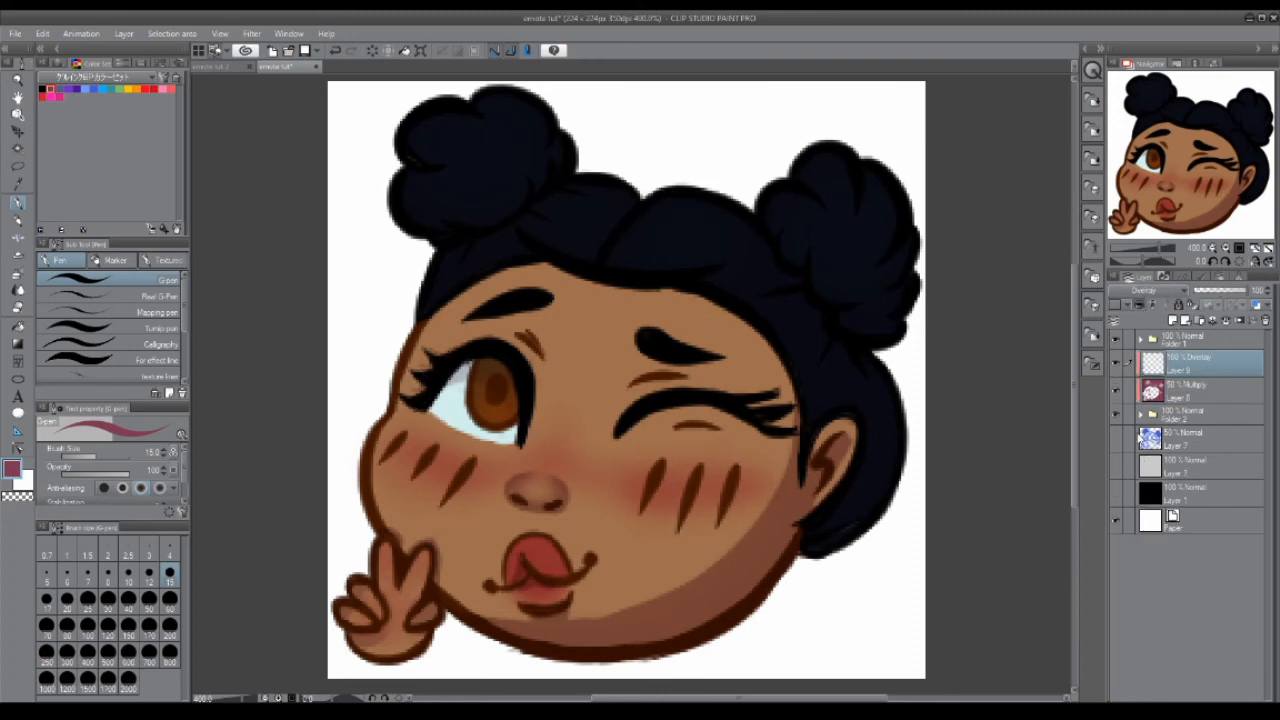
left_click_drag(528, 485, 540, 485)
left_click_drag(396, 430, 406, 426)
mouse_move(533, 570)
left_mouse_down()
mouse_move(548, 565)
mouse_move(545, 598)
left_mouse_up()
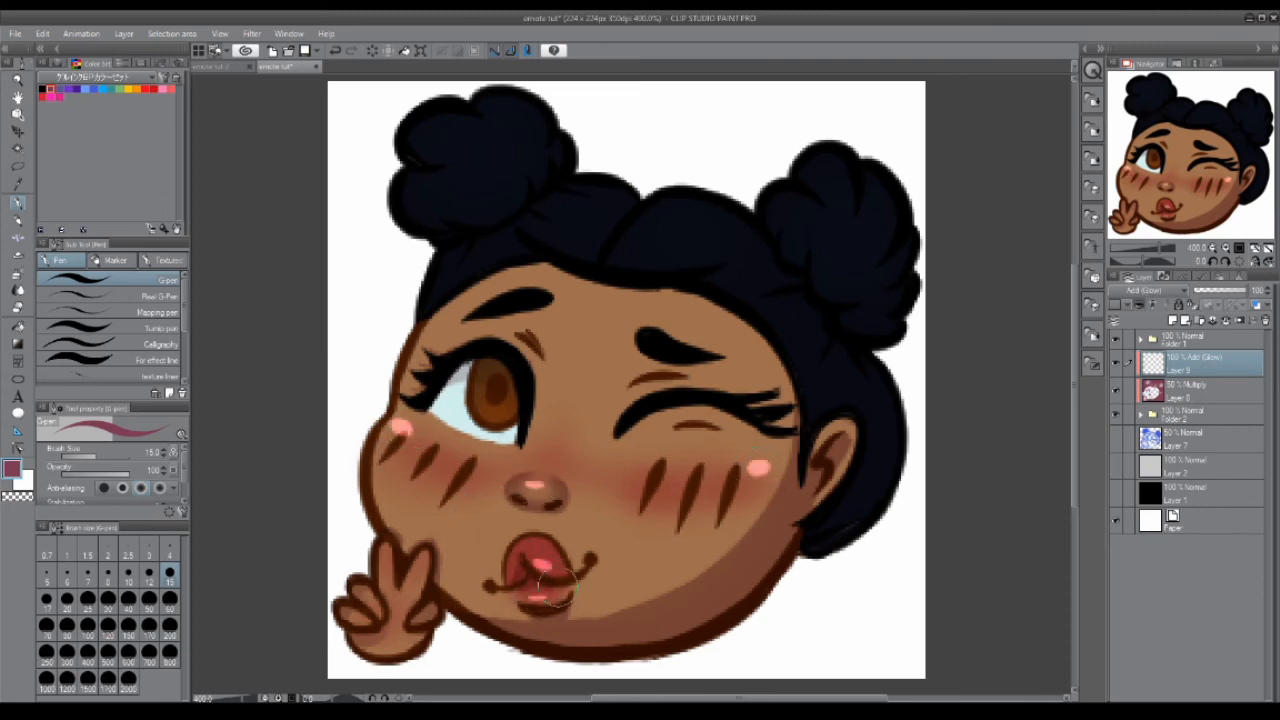
- Lasso the nose and shift its line art, Multiply shading and Add (Glow) highlight slightly sideways towards the winking eye
left_click(18, 166)
left_click(1190, 415)
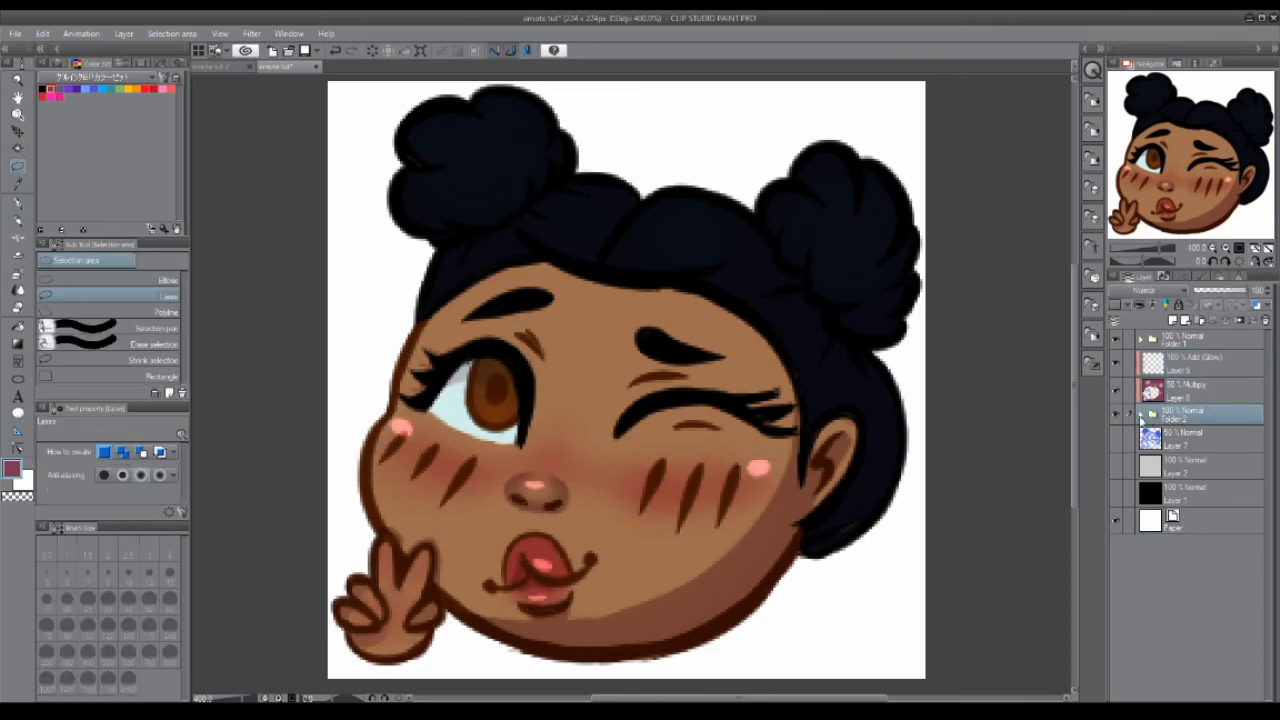
left_click(1140, 415)
left_click(1197, 466)
left_click_drag(494, 492, 576, 508)
left_click(18, 132)
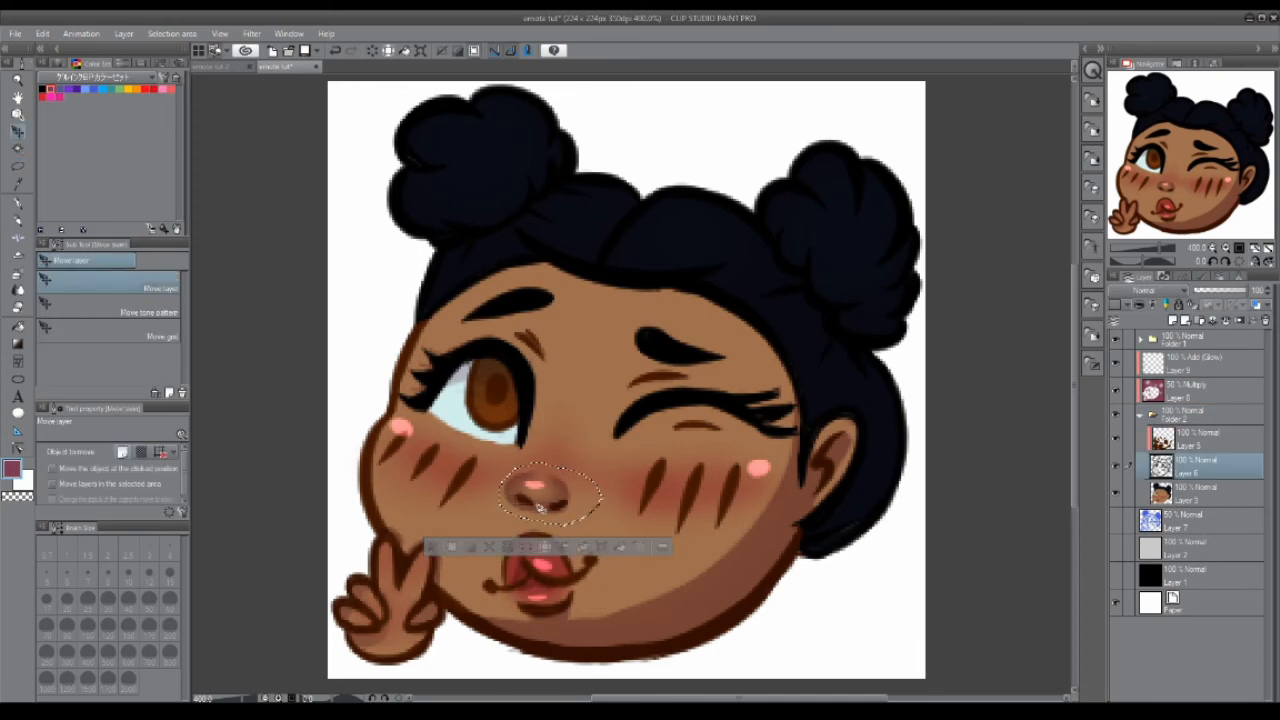
left_click(1190, 386)
left_click_drag(554, 490, 562, 494)
left_click(1195, 363)
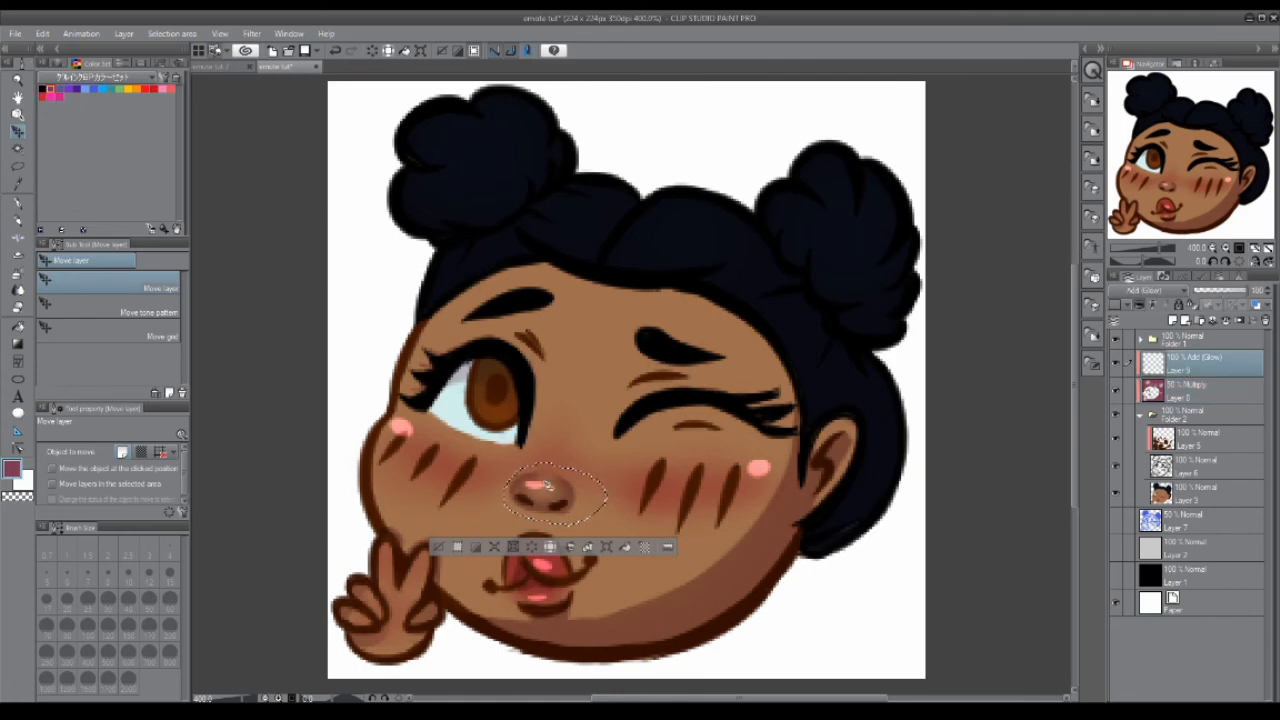
key("ctrl+d")
- Paint small round and cross-shaped sparkles in the open eye on the Add (Glow) layer
left_click_drag(462, 383, 476, 387)
left_click(492, 376)
key("ctrl+z")
left_click(489, 365)
left_click(496, 390)
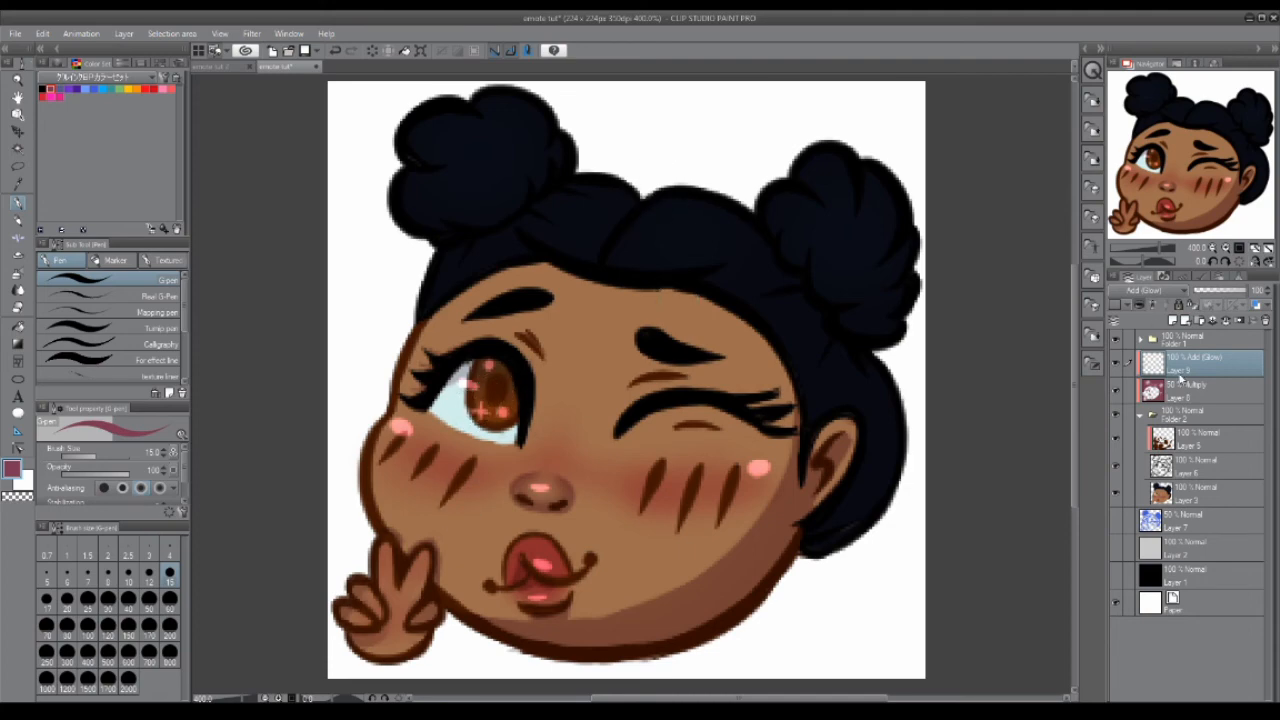
- Add a second clipped Add (Glow) layer and spray a soft plum glow over the hair and both buns with the soft airbrush
left_click(1171, 319)
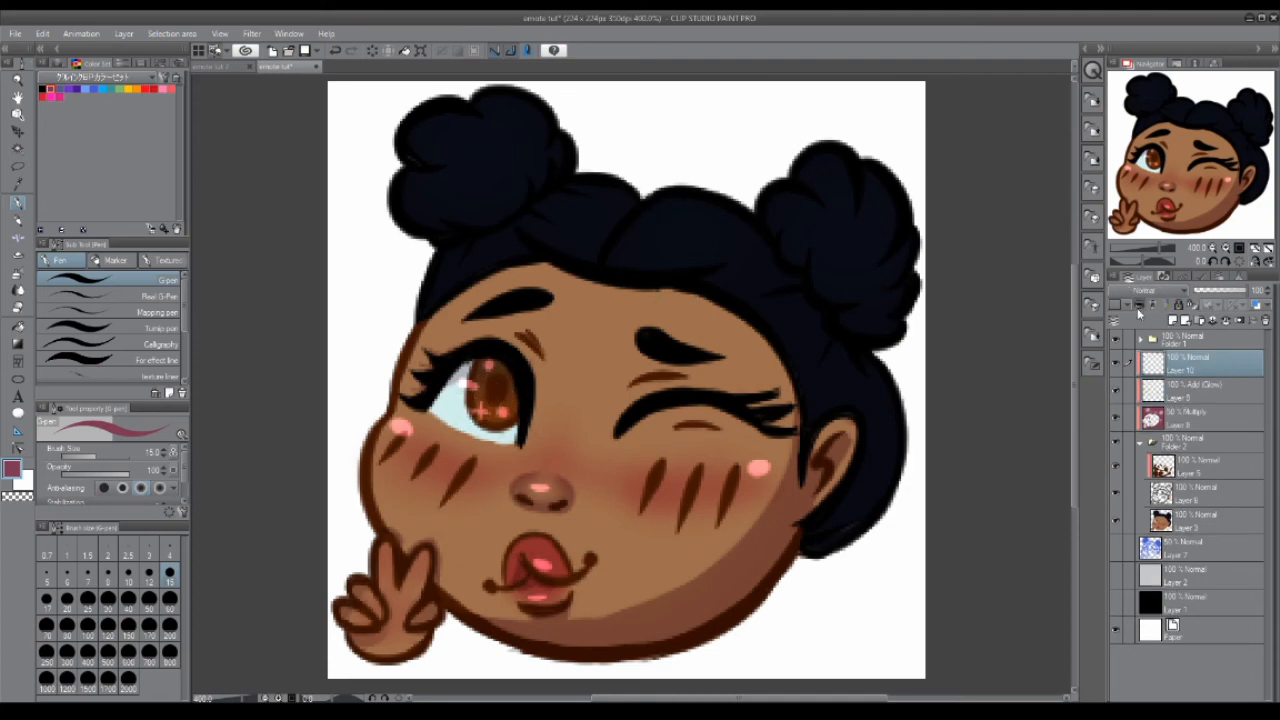
key("b")
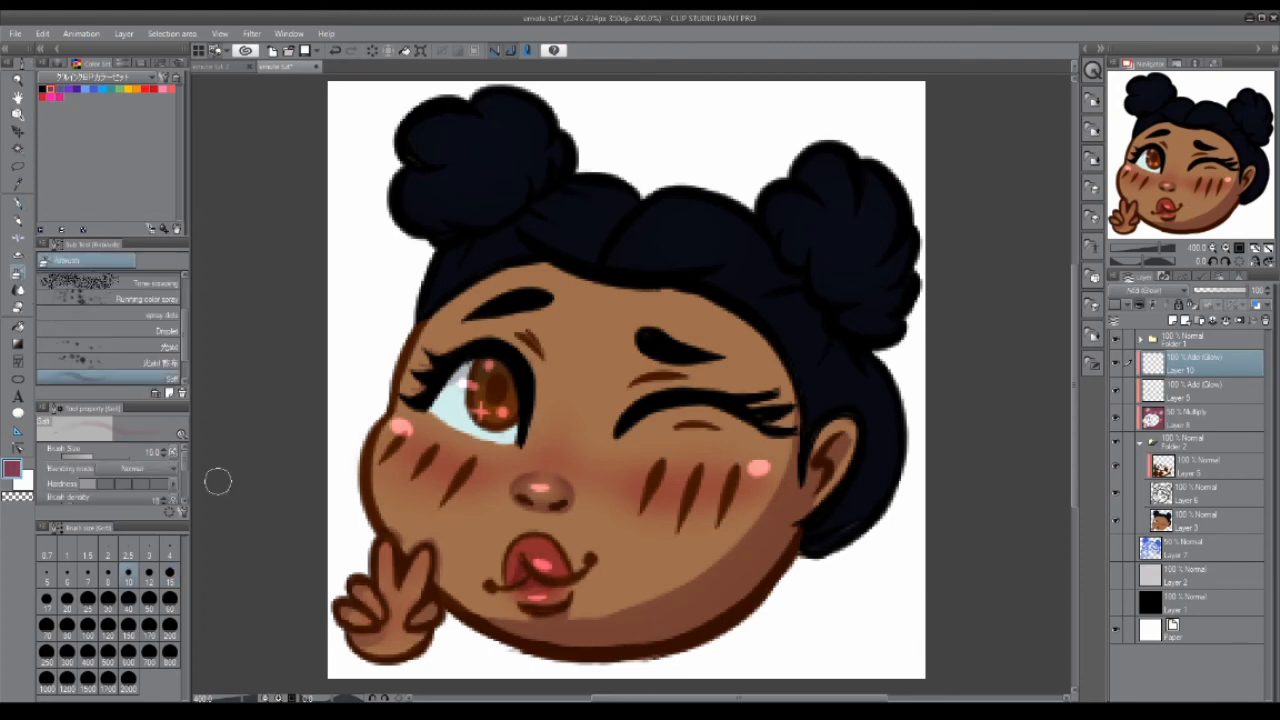
mouse_move(571, 220)
left_mouse_down()
mouse_move(631, 157)
mouse_move(709, 195)
mouse_move(895, 420)
mouse_move(880, 500)
left_mouse_up()
mouse_move(650, 190)
left_mouse_down()
mouse_move(869, 390)
mouse_move(834, 217)
mouse_move(809, 194)
mouse_move(809, 229)
mouse_move(870, 300)
left_mouse_up()
mouse_move(407, 200)
left_mouse_down()
mouse_move(523, 120)
mouse_move(450, 200)
left_mouse_up()
- Erase rounded dark patches out of the hair and bun glow with the hard eraser at size 30
key("e")
mouse_move(571, 266)
left_mouse_down()
mouse_move(622, 199)
mouse_move(560, 198)
mouse_move(585, 176)
mouse_move(516, 226)
mouse_move(479, 232)
mouse_move(508, 222)
mouse_move(482, 268)
mouse_move(532, 262)
mouse_move(460, 246)
mouse_move(444, 249)
mouse_move(442, 278)
mouse_move(717, 203)
mouse_move(729, 246)
mouse_move(664, 239)
mouse_move(717, 300)
mouse_move(707, 292)
mouse_move(766, 271)
mouse_move(753, 320)
mouse_move(776, 340)
mouse_move(748, 321)
mouse_move(795, 307)
mouse_move(788, 367)
mouse_move(813, 389)
mouse_move(847, 367)
mouse_move(810, 371)
mouse_move(843, 358)
mouse_move(856, 372)
mouse_move(835, 335)
mouse_move(873, 372)
mouse_move(831, 338)
mouse_move(838, 410)
mouse_move(888, 398)
mouse_move(894, 410)
mouse_move(863, 362)
mouse_move(909, 383)
mouse_move(857, 514)
left_mouse_up()
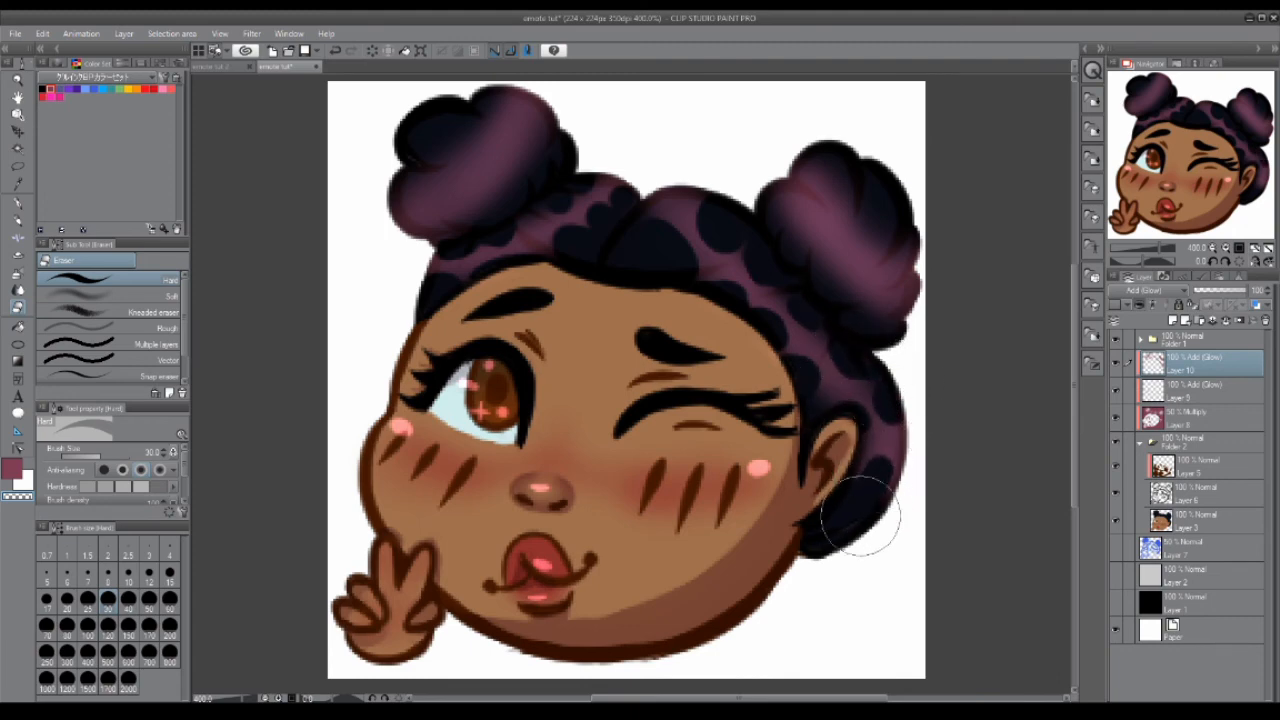
mouse_move(486, 143)
left_mouse_down()
mouse_move(500, 186)
mouse_move(451, 139)
mouse_move(400, 194)
mouse_move(420, 228)
mouse_move(514, 143)
mouse_move(497, 108)
mouse_move(823, 103)
mouse_move(580, 129)
mouse_move(826, 166)
mouse_move(888, 203)
mouse_move(909, 280)
mouse_move(914, 271)
mouse_move(871, 309)
mouse_move(838, 268)
mouse_move(791, 251)
mouse_move(771, 211)
mouse_move(846, 297)
mouse_move(893, 248)
mouse_move(902, 256)
mouse_move(880, 222)
mouse_move(911, 189)
mouse_move(820, 163)
mouse_move(809, 191)
mouse_move(771, 200)
mouse_move(890, 380)
left_mouse_up()
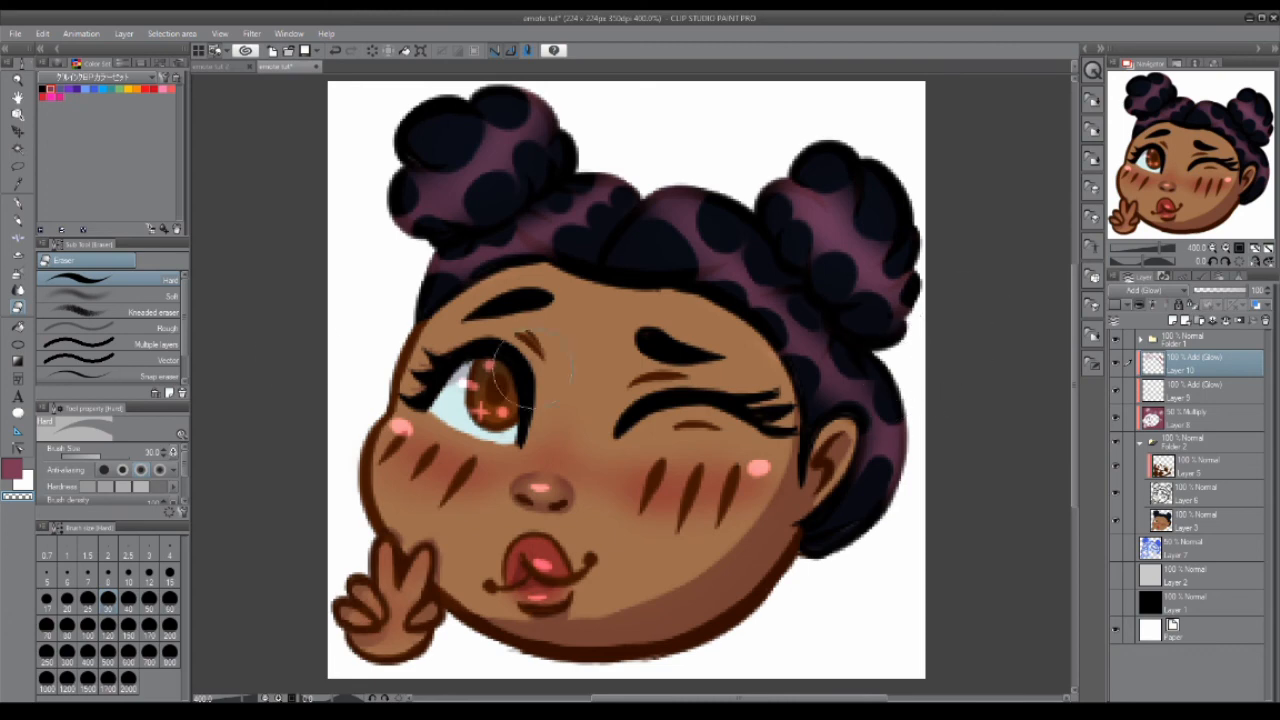
- Soften the edge of the jaw shadow on the Multiply layer with the soft airbrush at size 20
left_click(18, 307)
left_click(1180, 415)
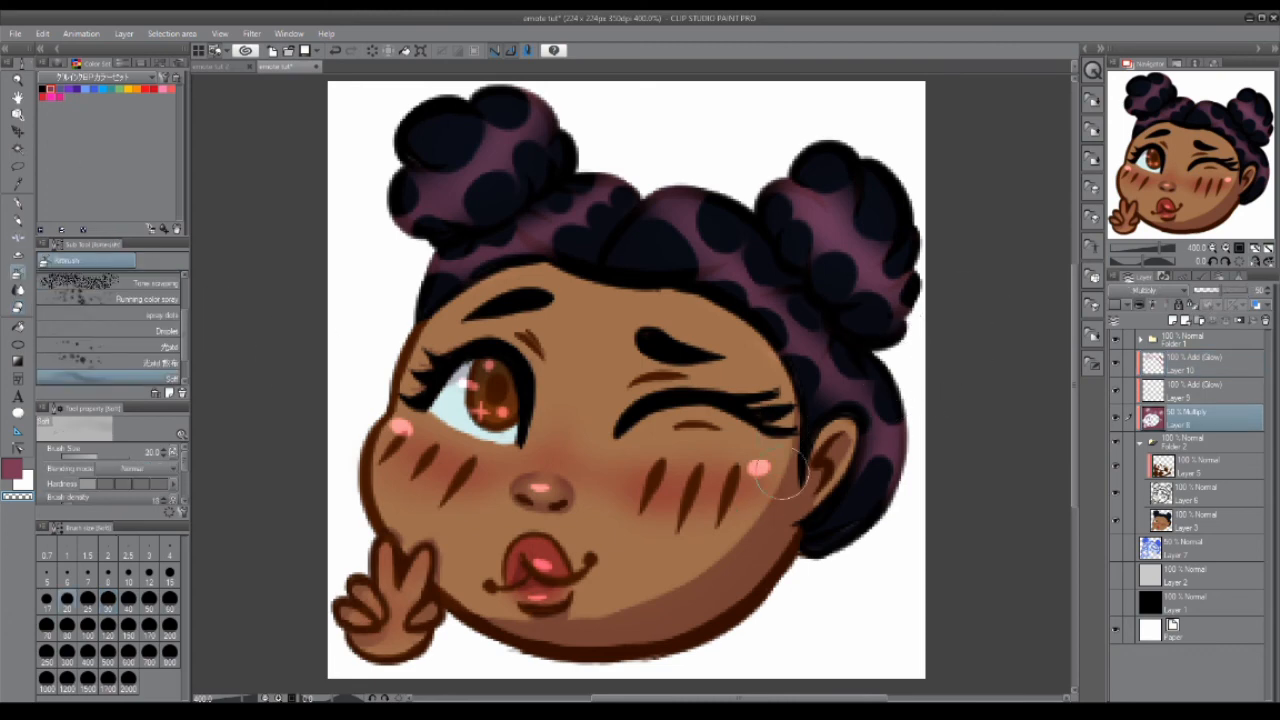
left_click(12, 468)
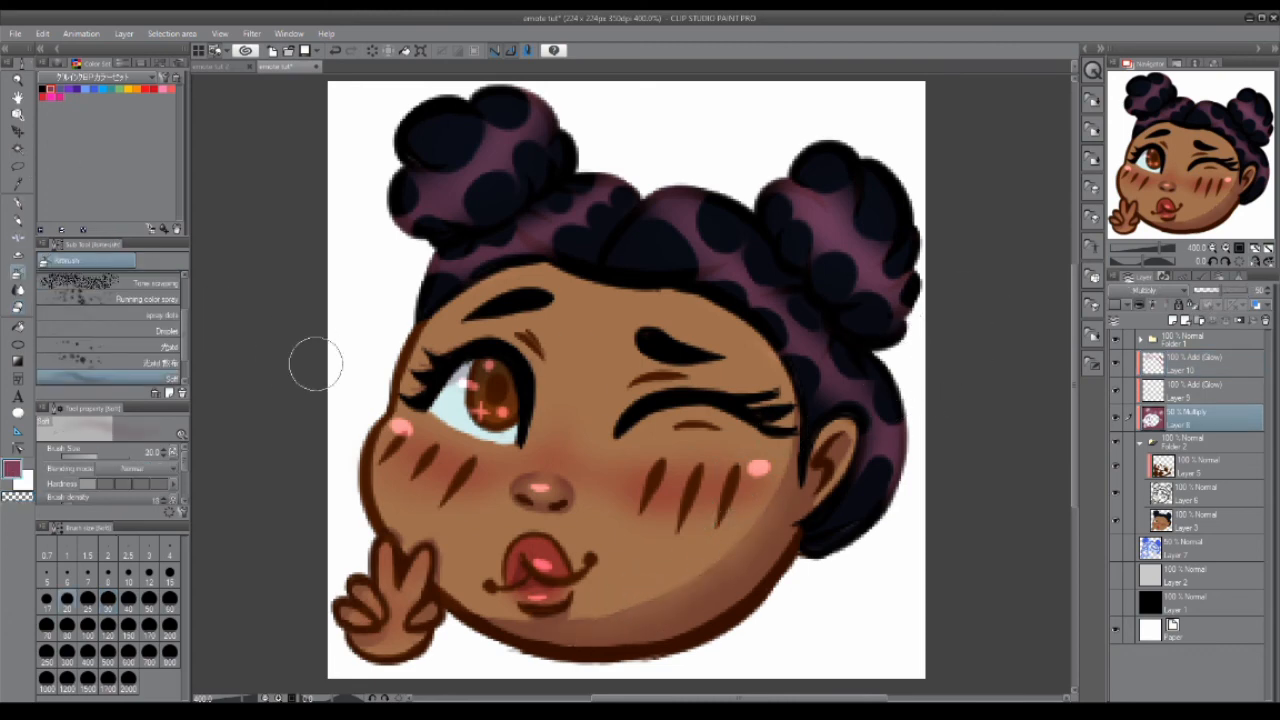
- Draw a thin rim highlight along the forehead and cheek on the open-eye side, on the first Add (Glow) layer with the G-pen
left_click(17, 202)
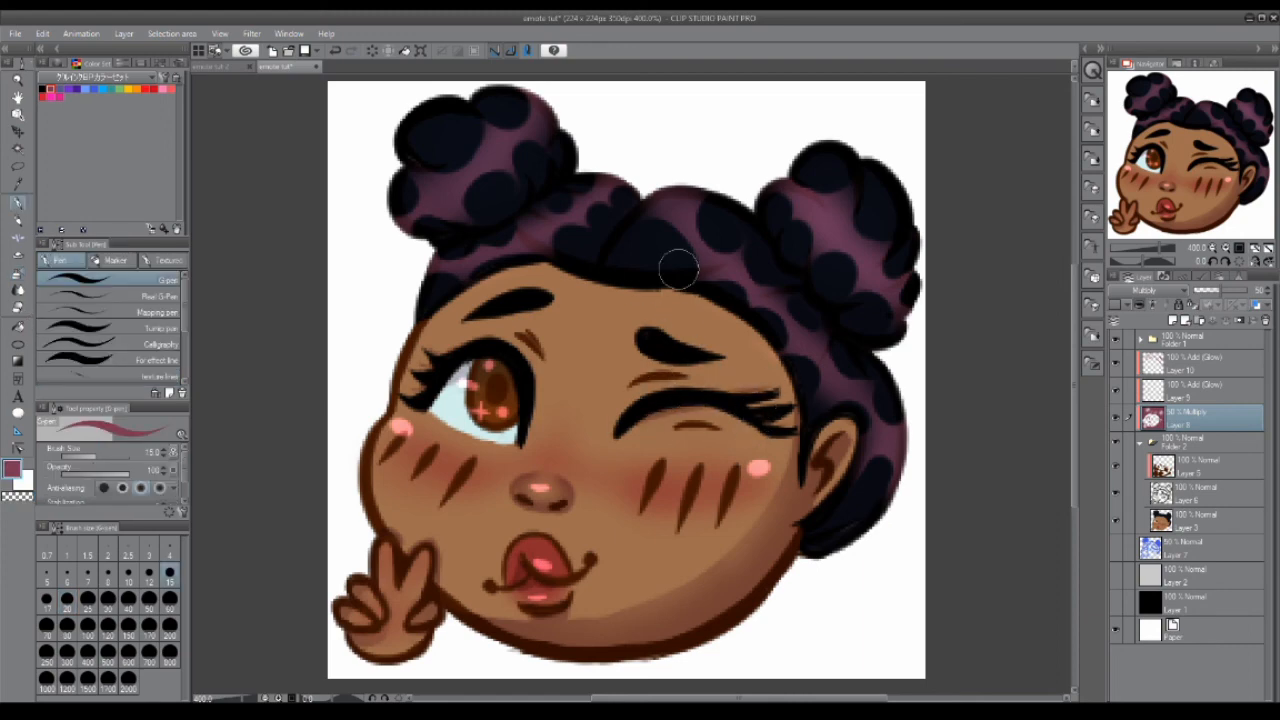
left_click(1196, 391)
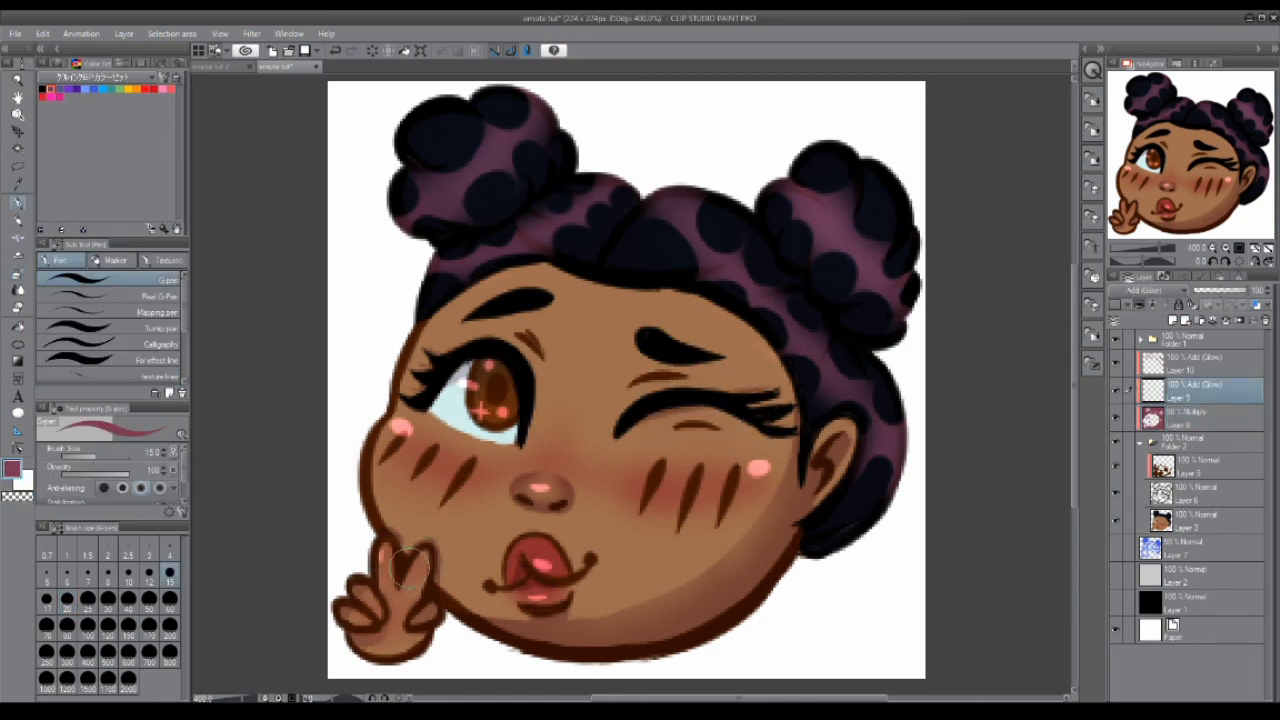
left_click(335, 50)
left_click(335, 50)
left_click_drag(343, 616, 355, 621)
mouse_move(398, 422)
left_mouse_down()
mouse_move(378, 495)
mouse_move(385, 415)
mouse_move(415, 338)
left_mouse_up()
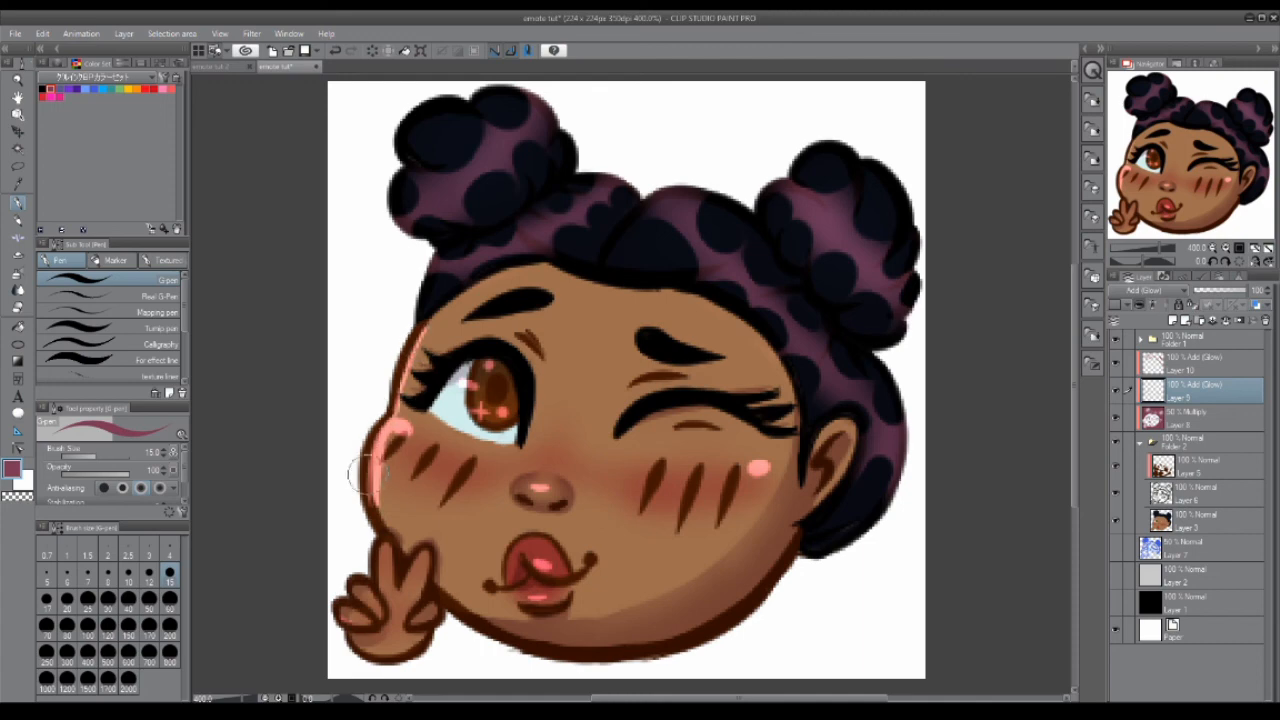
key("e")
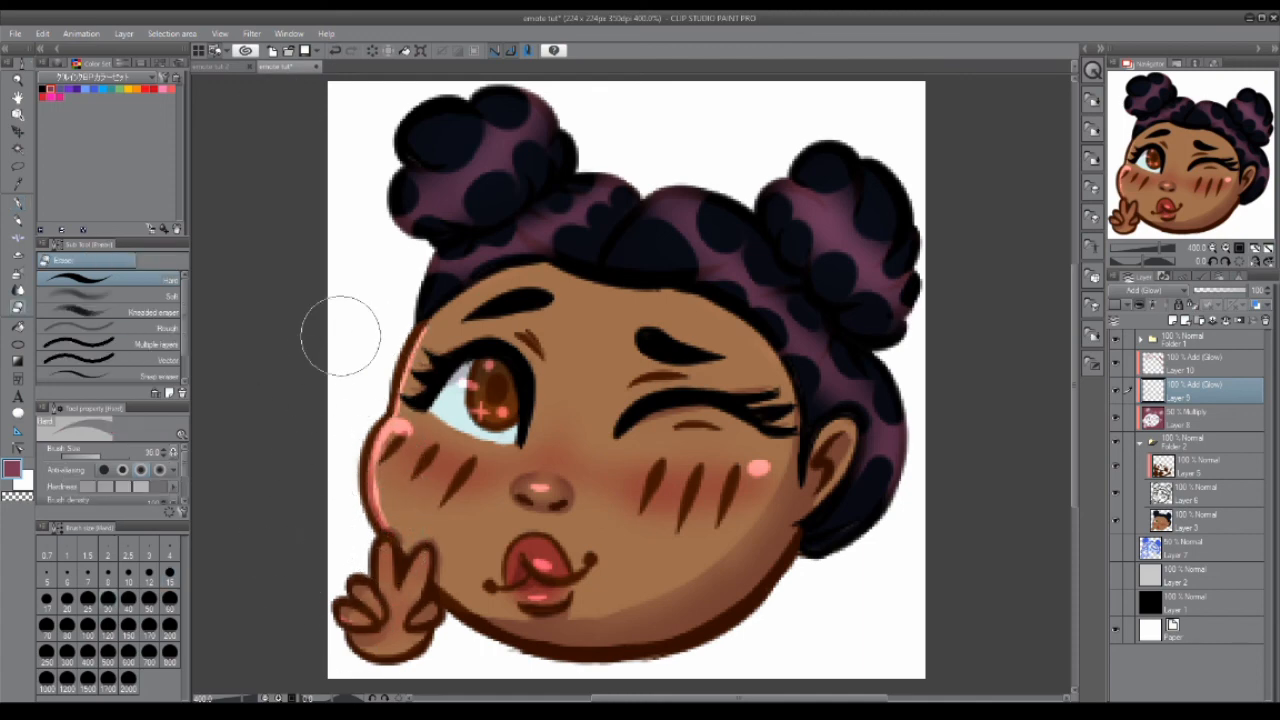
- Continue the rim highlight along the outer hairline and lower edge of the bun above the open eye
key("p")
left_click_drag(438, 252, 426, 305)
left_click_drag(402, 176, 423, 232)
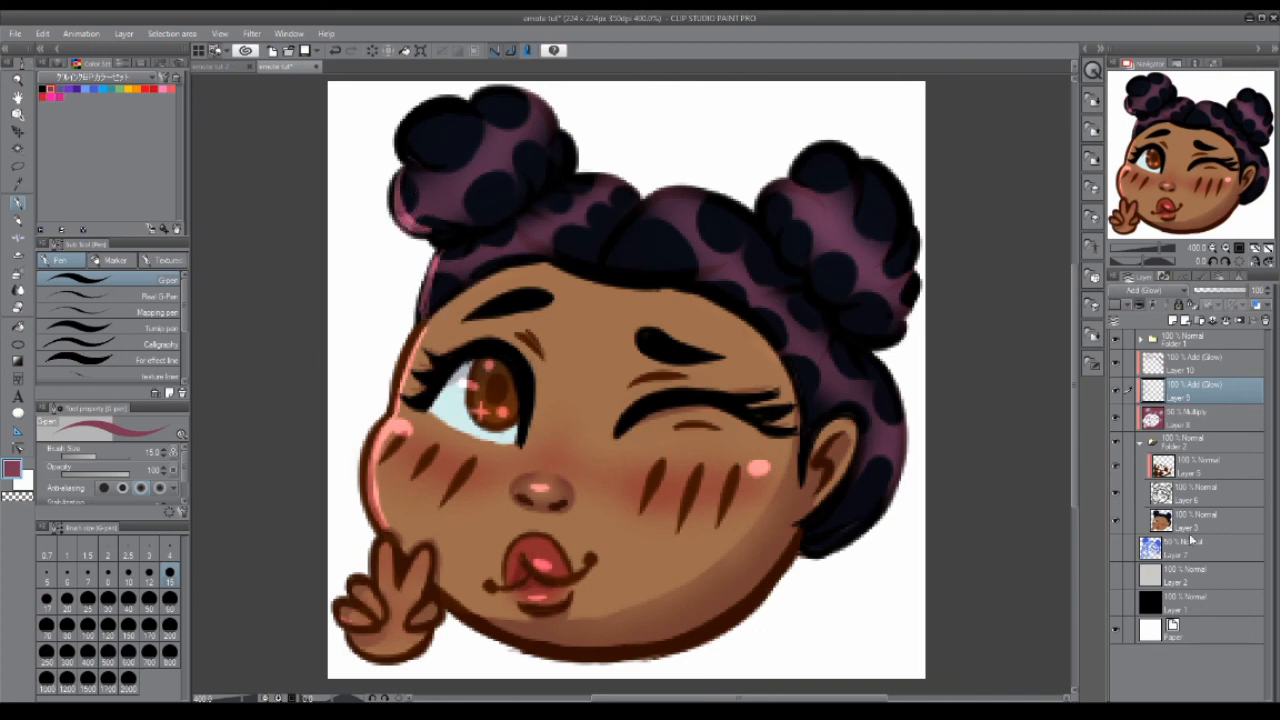
- Hide the Paper layer and show the solid black layer as a backdrop behind the emote
left_click(1117, 630)
left_click(1116, 607)
left_click(1116, 607)
left_click(1117, 577)
left_click(1117, 576)
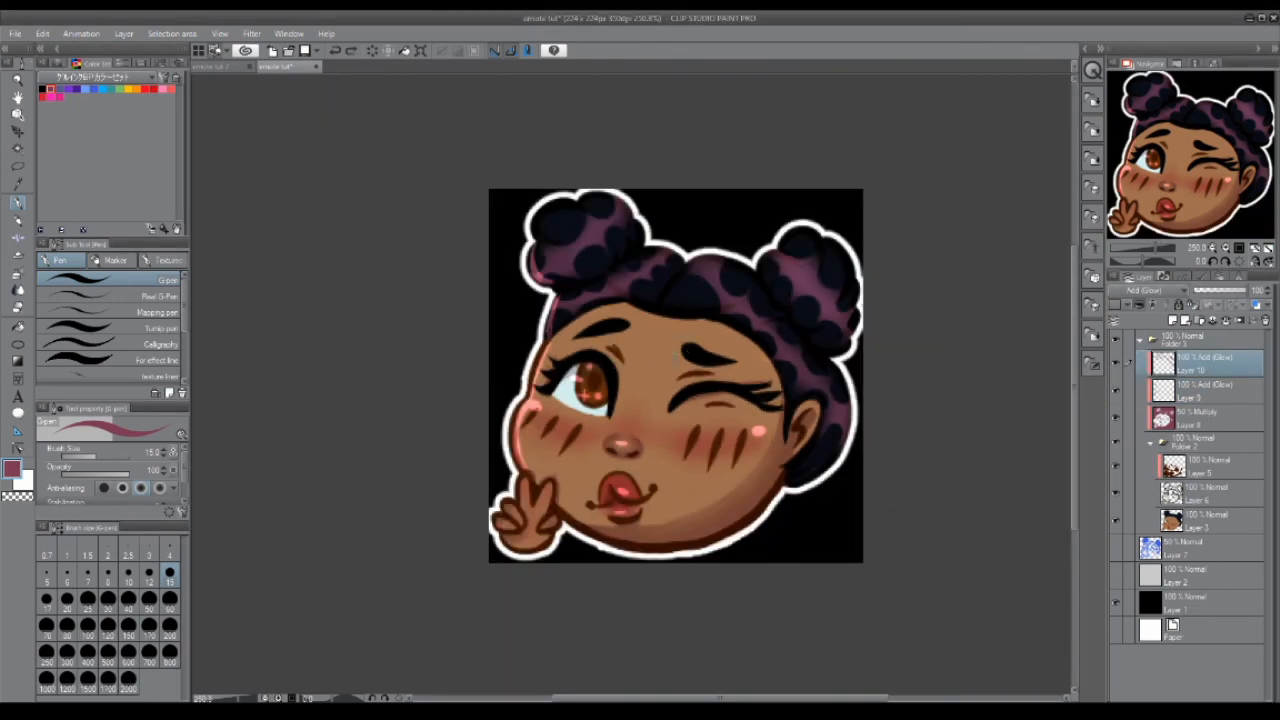
- Clean up the line art under the chin on Layer 6 with the hard eraser at size 30, and swap the black backdrop for the Paper layer
left_click(1200, 466)
left_click(1200, 493)
key("e")
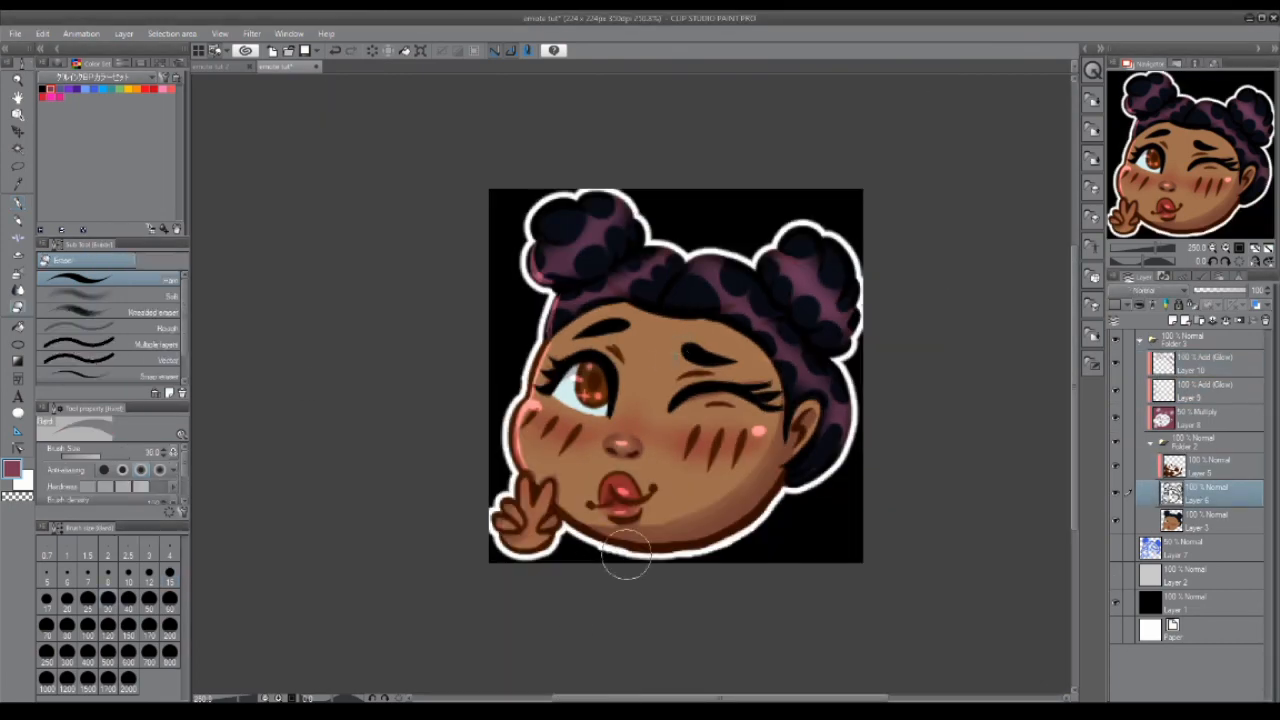
left_click(1166, 248)
left_click_drag(1179, 221, 1174, 216)
mouse_move(600, 507)
left_mouse_down()
mouse_move(750, 514)
mouse_move(823, 502)
mouse_move(680, 517)
mouse_move(853, 488)
left_mouse_up()
left_click(1160, 248)
left_click_drag(1165, 194, 1166, 204)
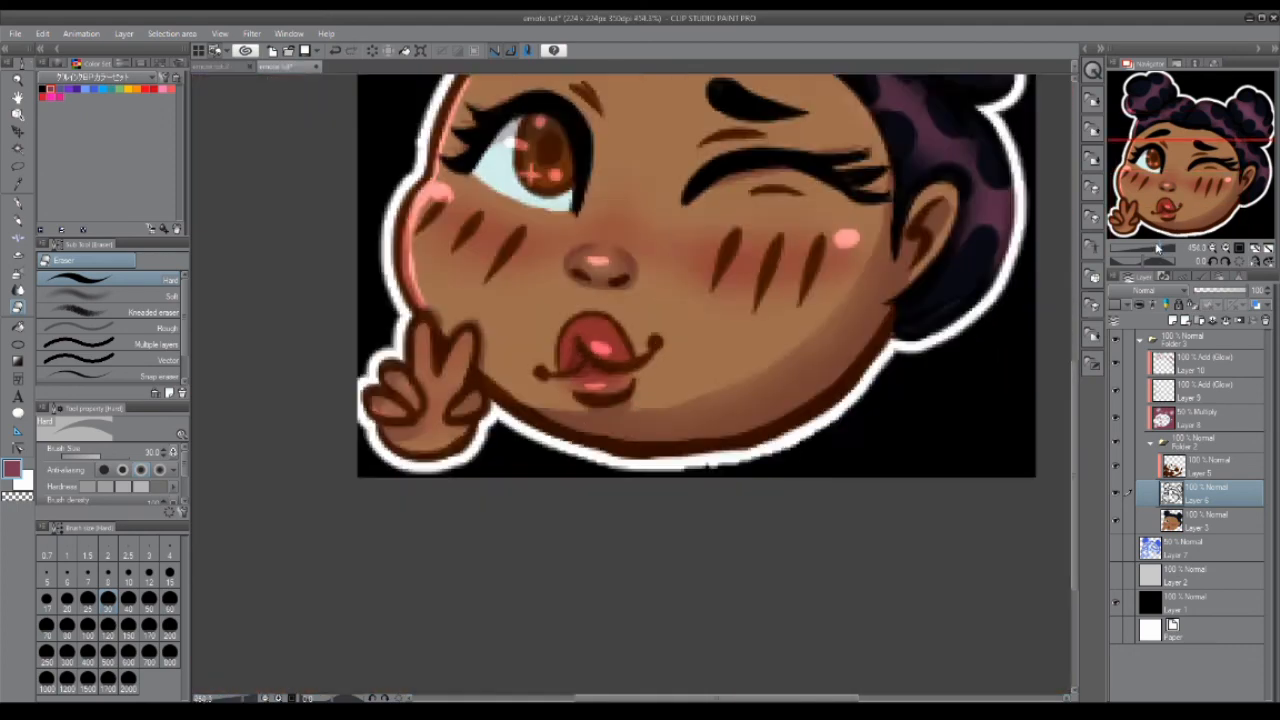
left_click(1163, 248)
scroll(700, 532, "down", 4)
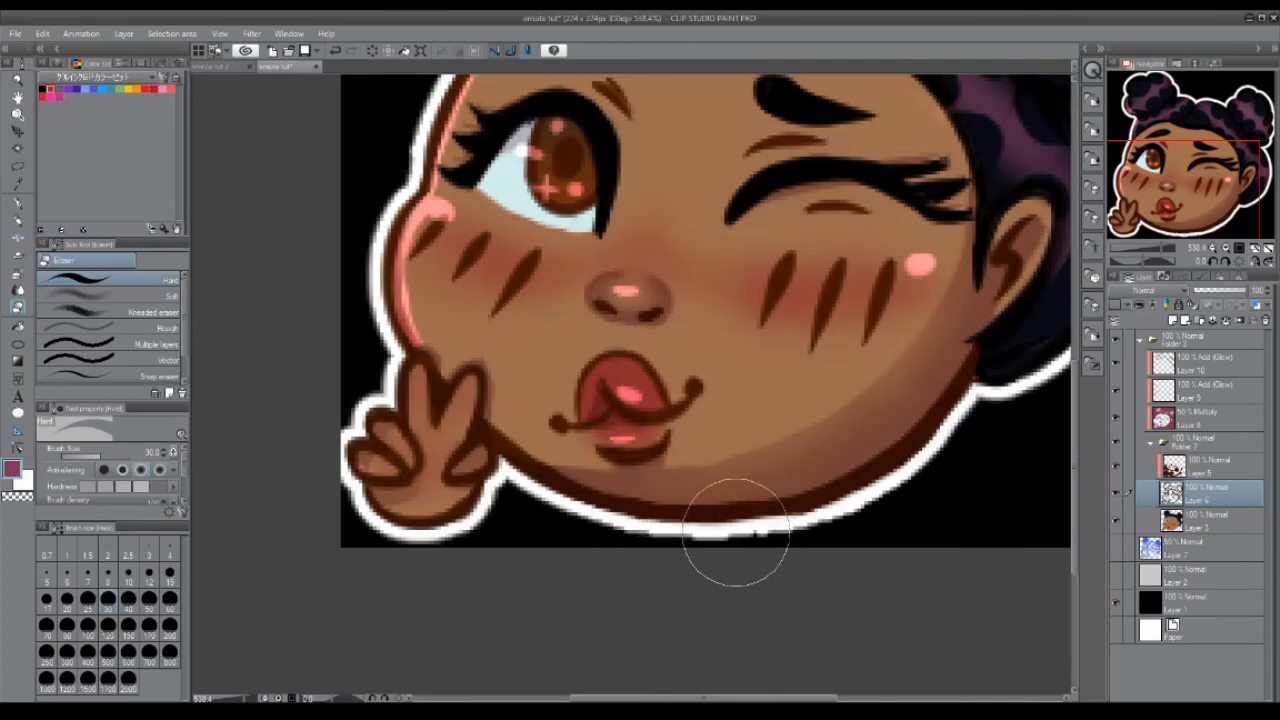
left_click(1117, 598)
left_click(1118, 626)
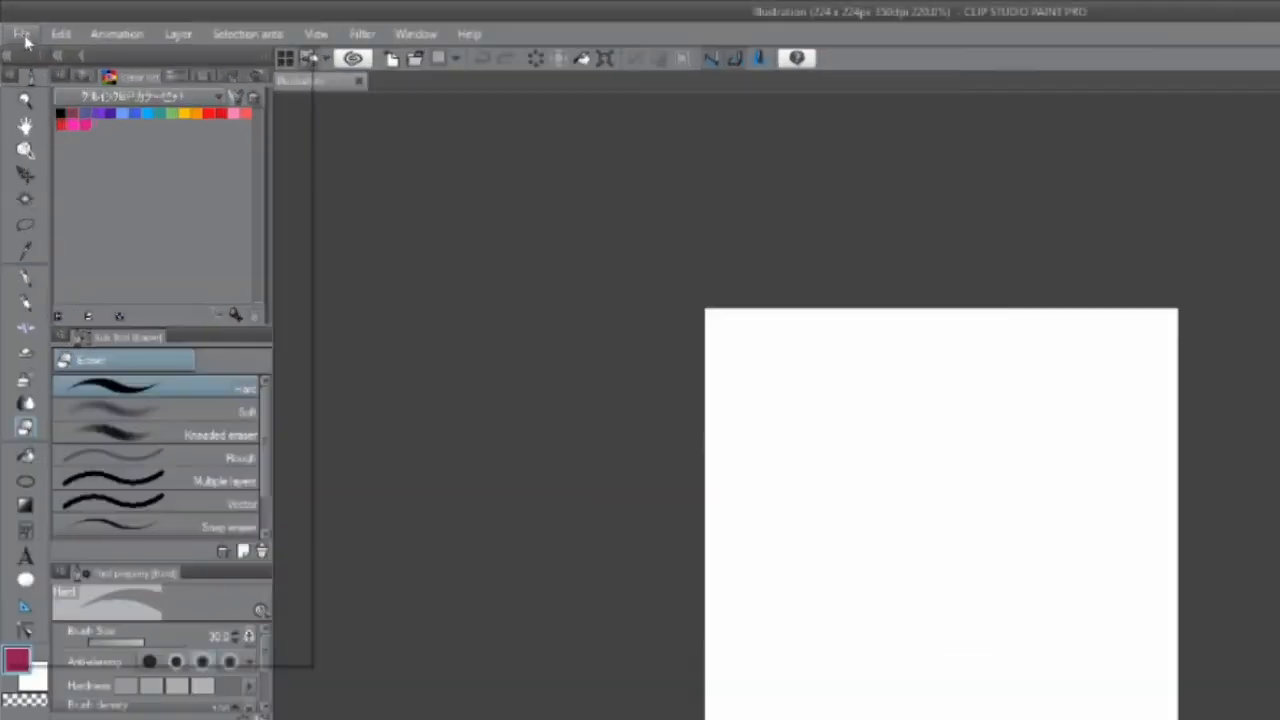
- Change the blank illustration's image resolution to a scale of 50, making it 112 x 112 px
left_click(22, 32)
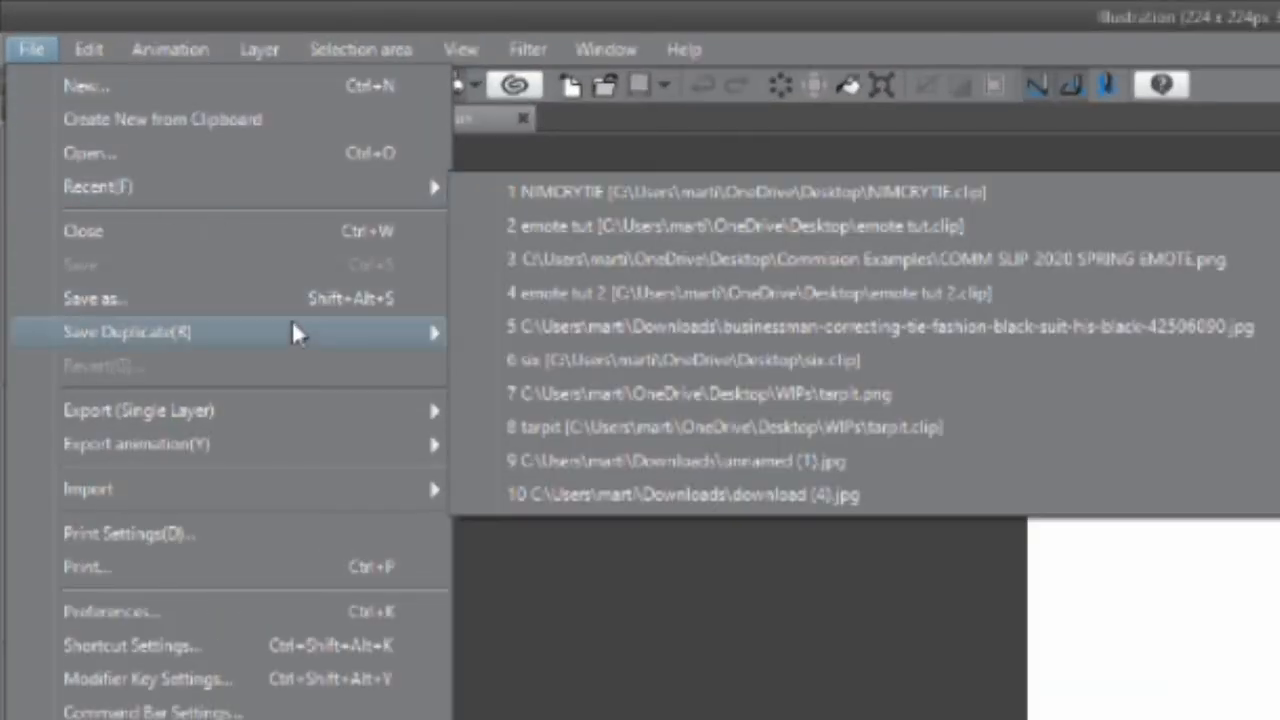
mouse_move(295, 338)
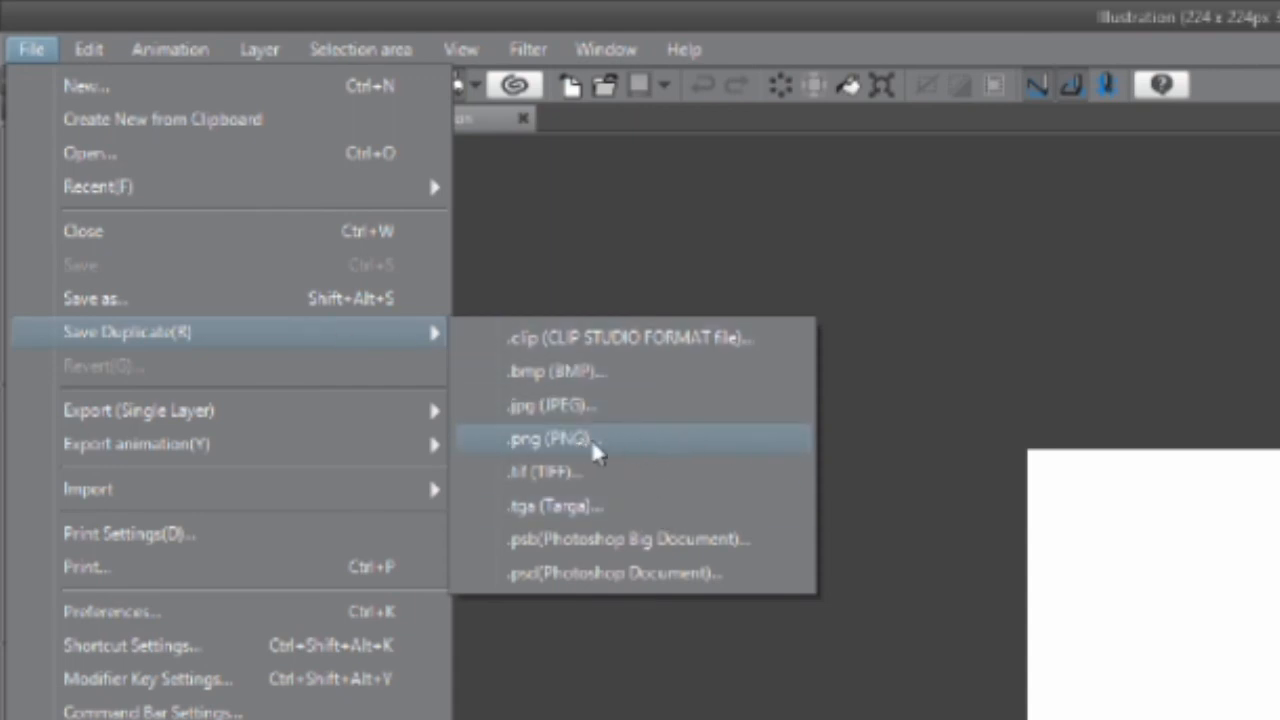
mouse_move(130, 49)
mouse_move(88, 49)
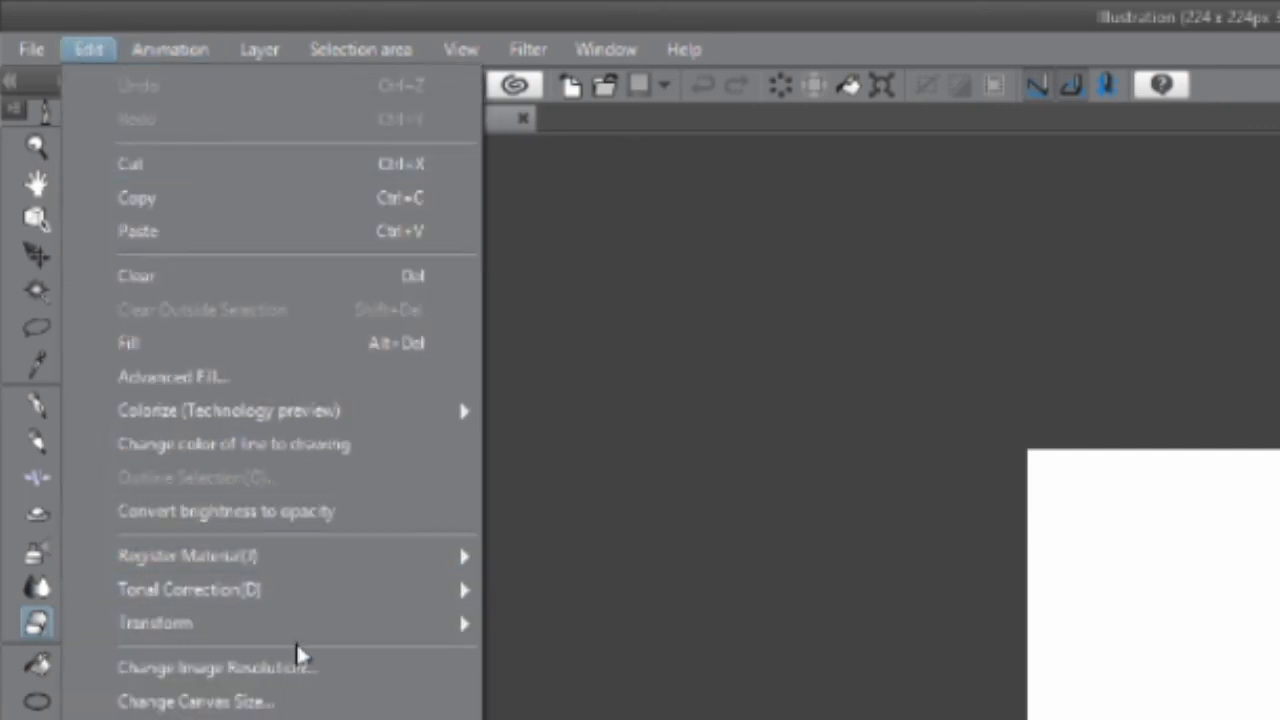
left_click(250, 668)
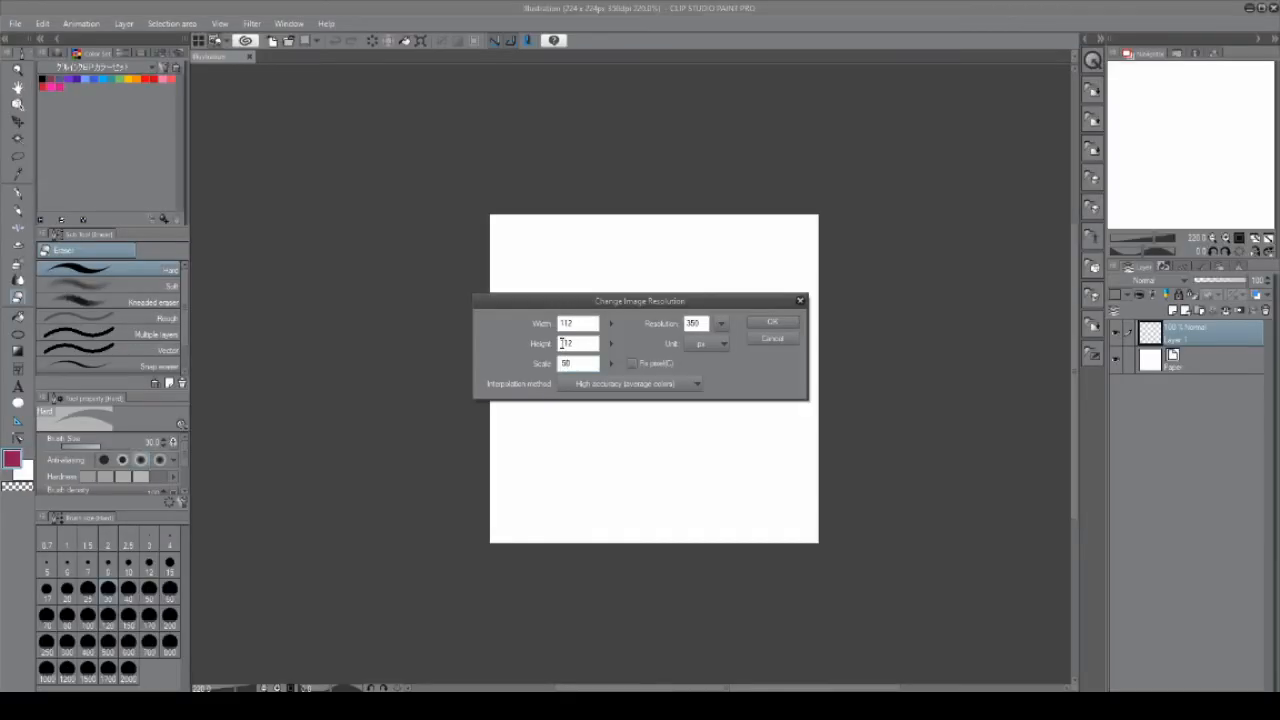
left_click(775, 324)
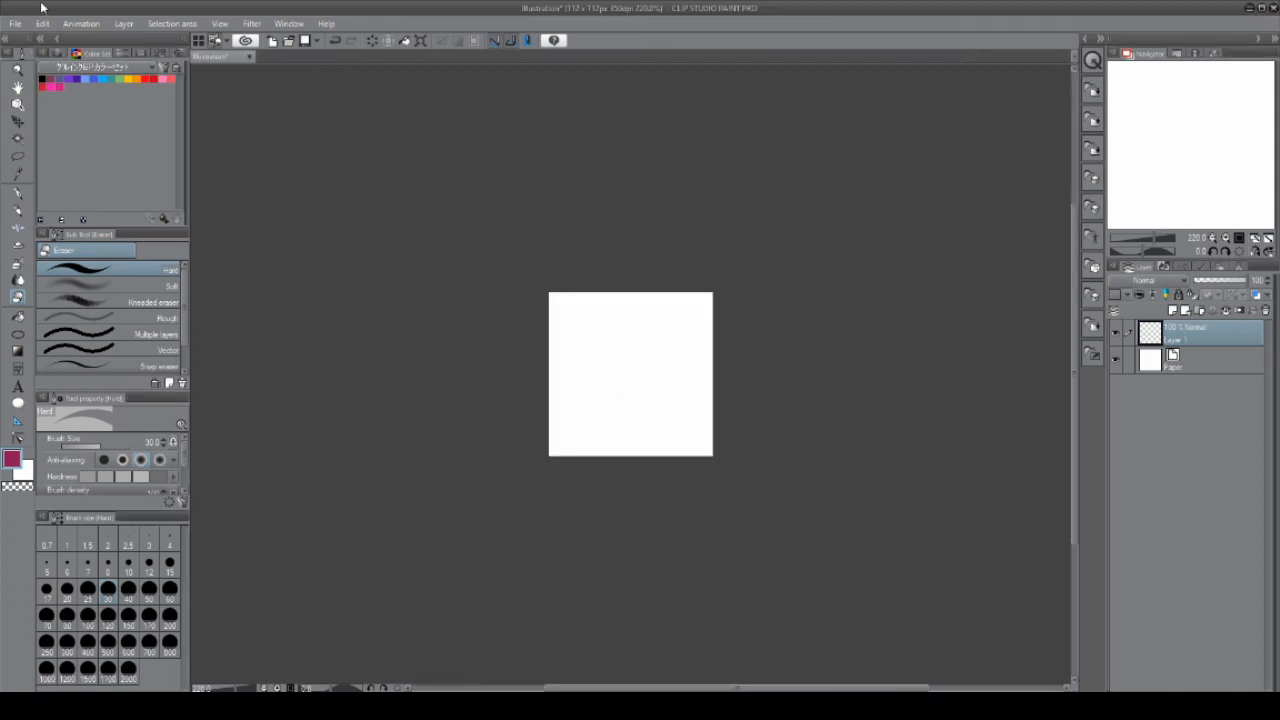
- Reduce the image resolution by a scale of 50 again, making the canvas 56 x 56 px
left_click(40, 23)
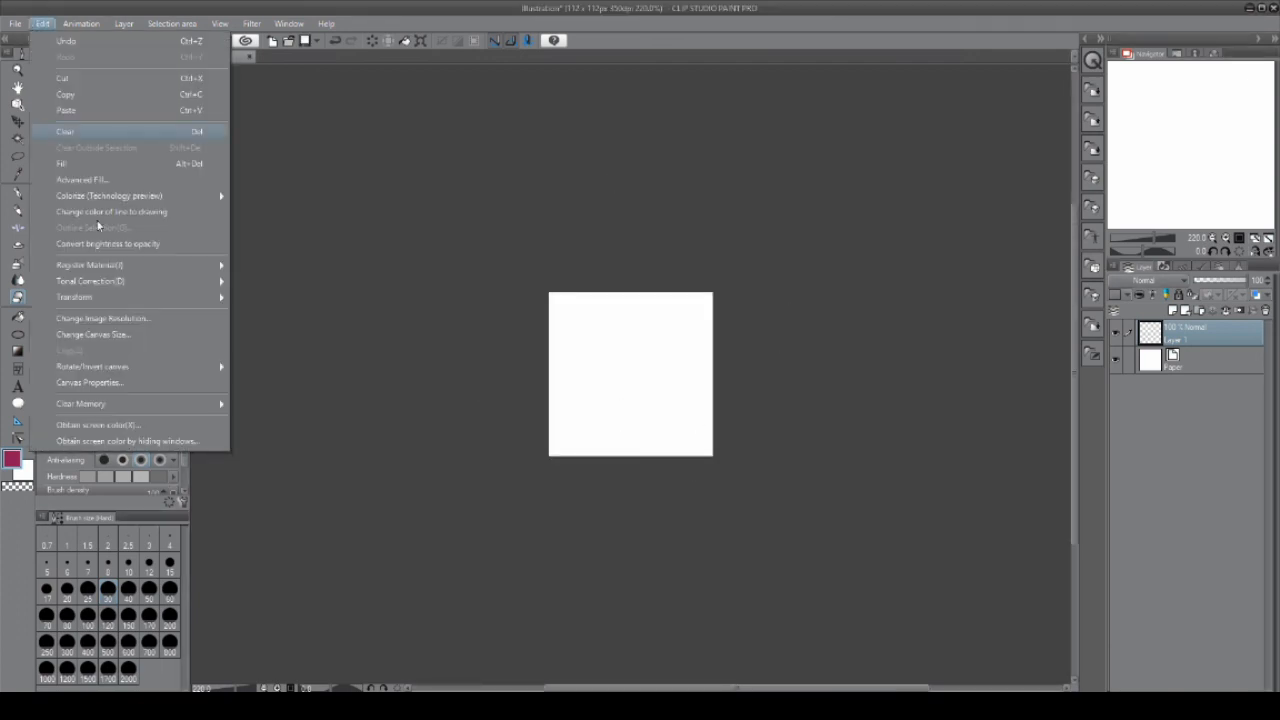
left_click(85, 320)
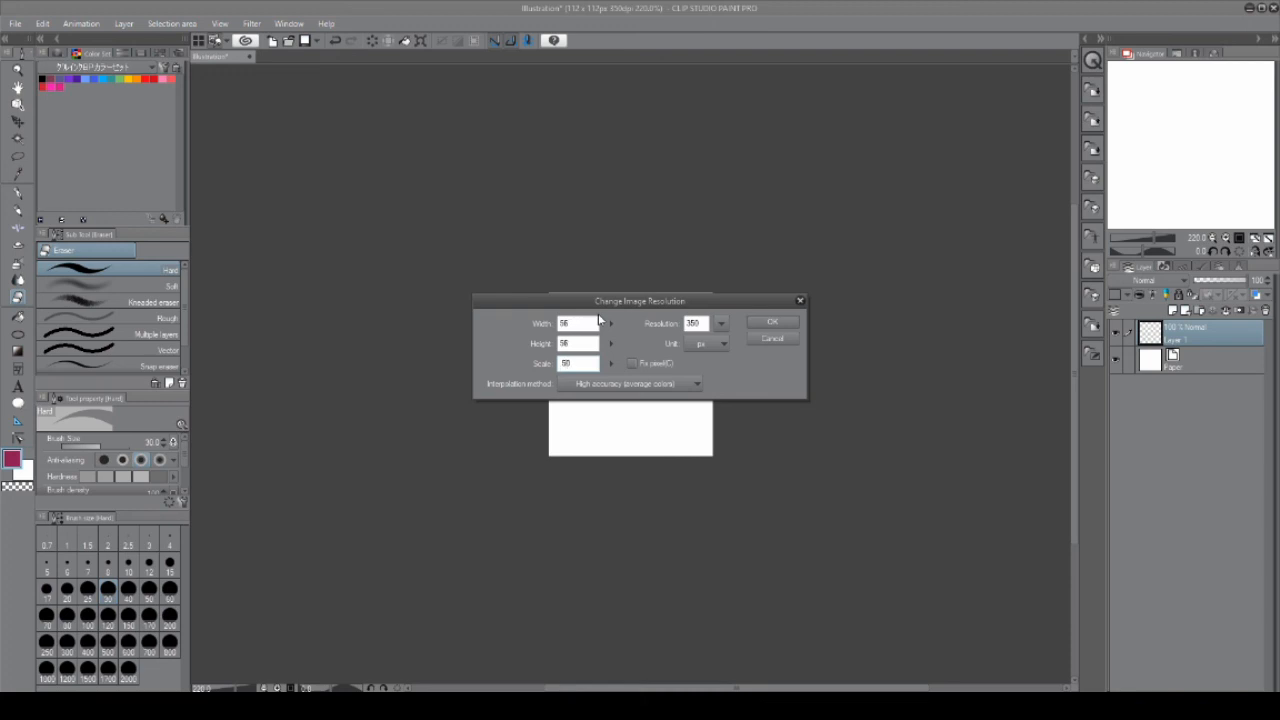
left_click(768, 322)
scroll(706, 385, "up", 5)
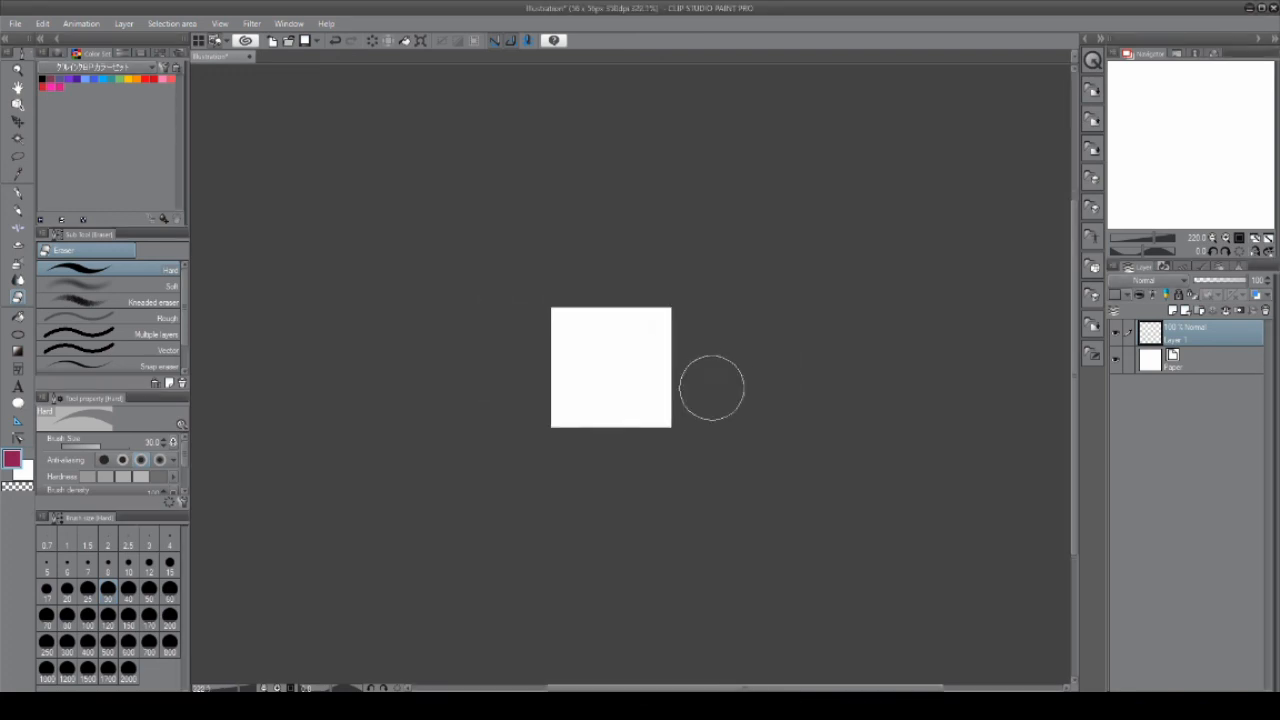